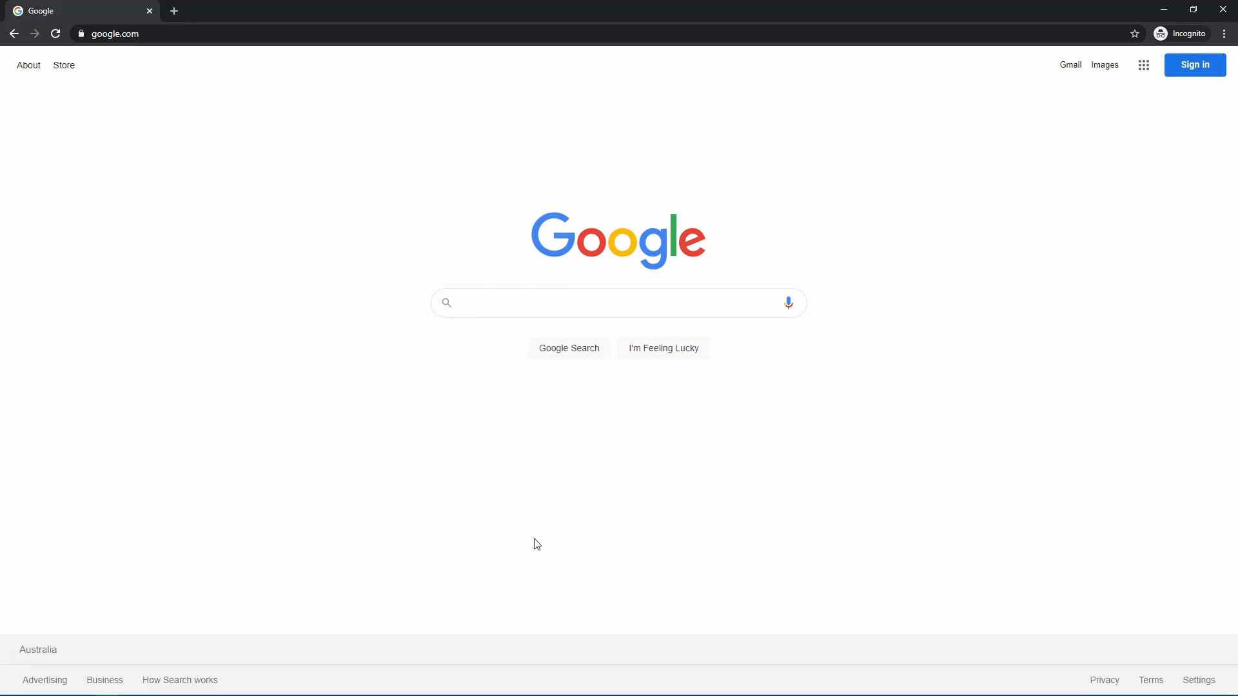
Search Google for "pixtastock" and open the PIXTA stock photo website from the results.
click(514, 314)
text(pix)
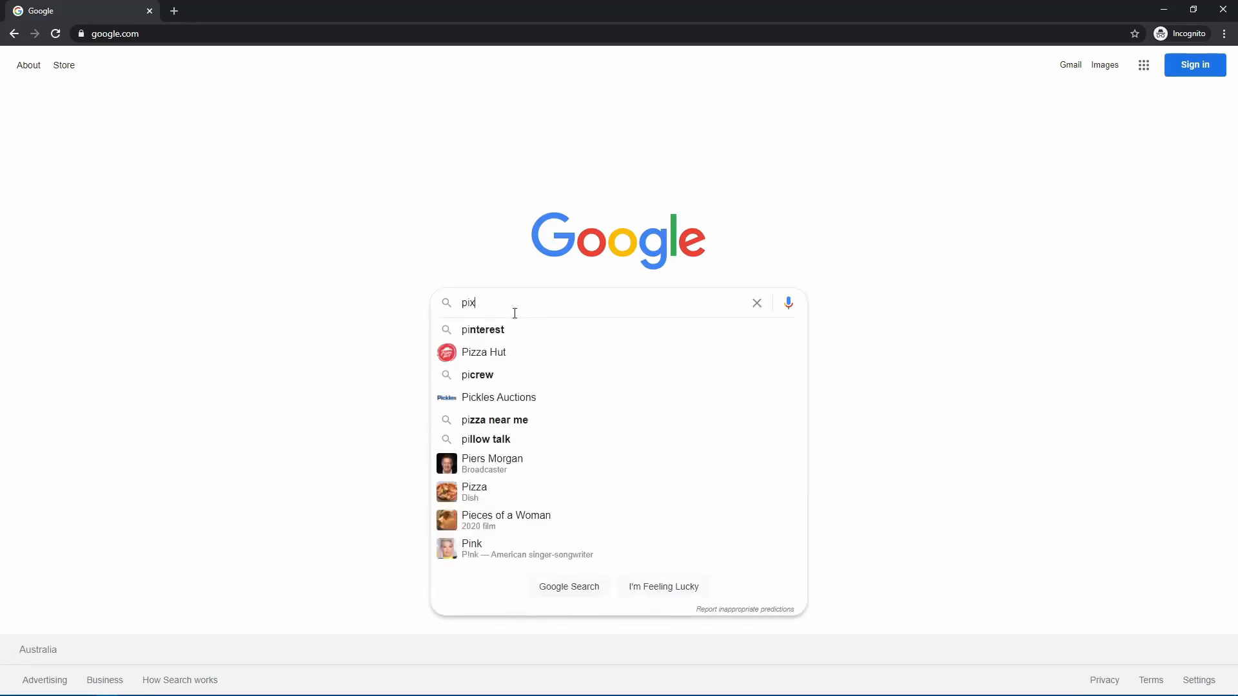
text(tastock)
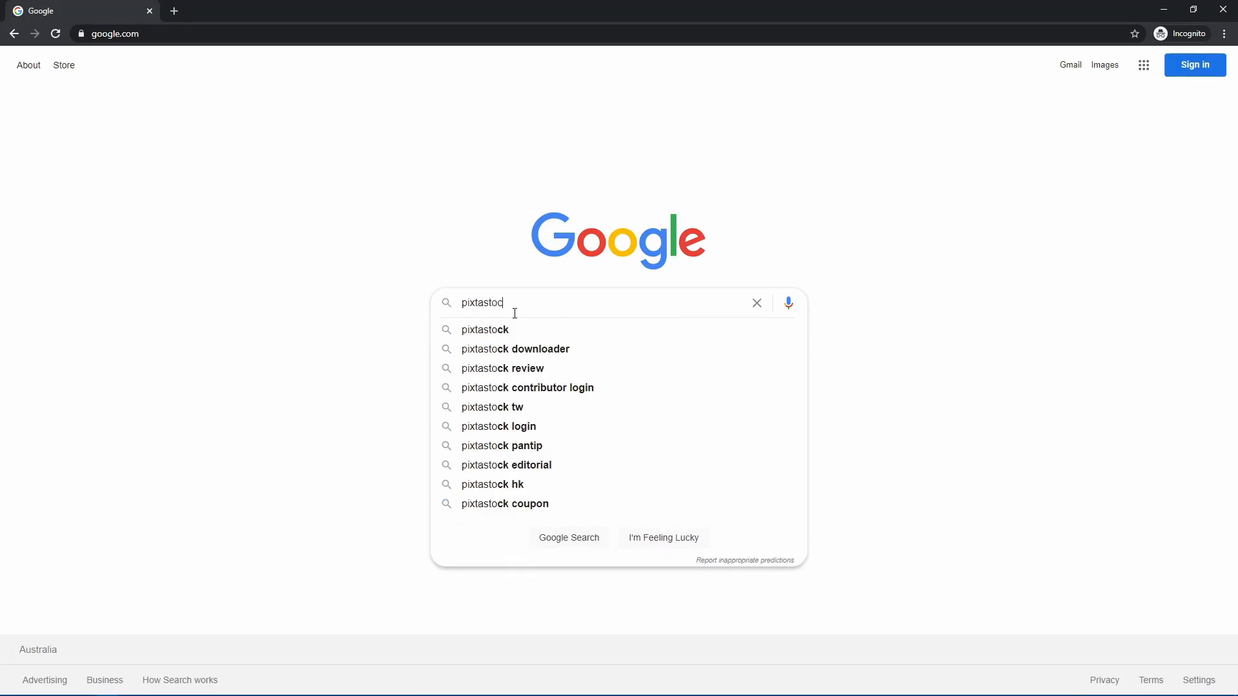
key(Return)
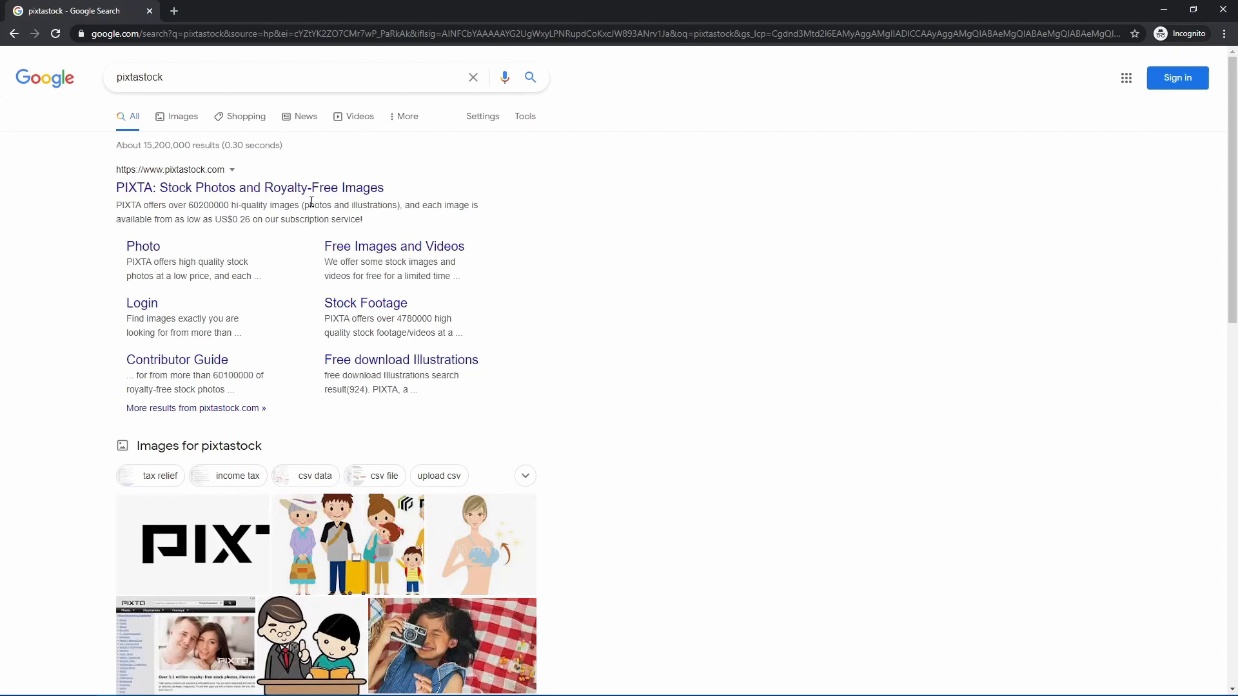
click(223, 193)
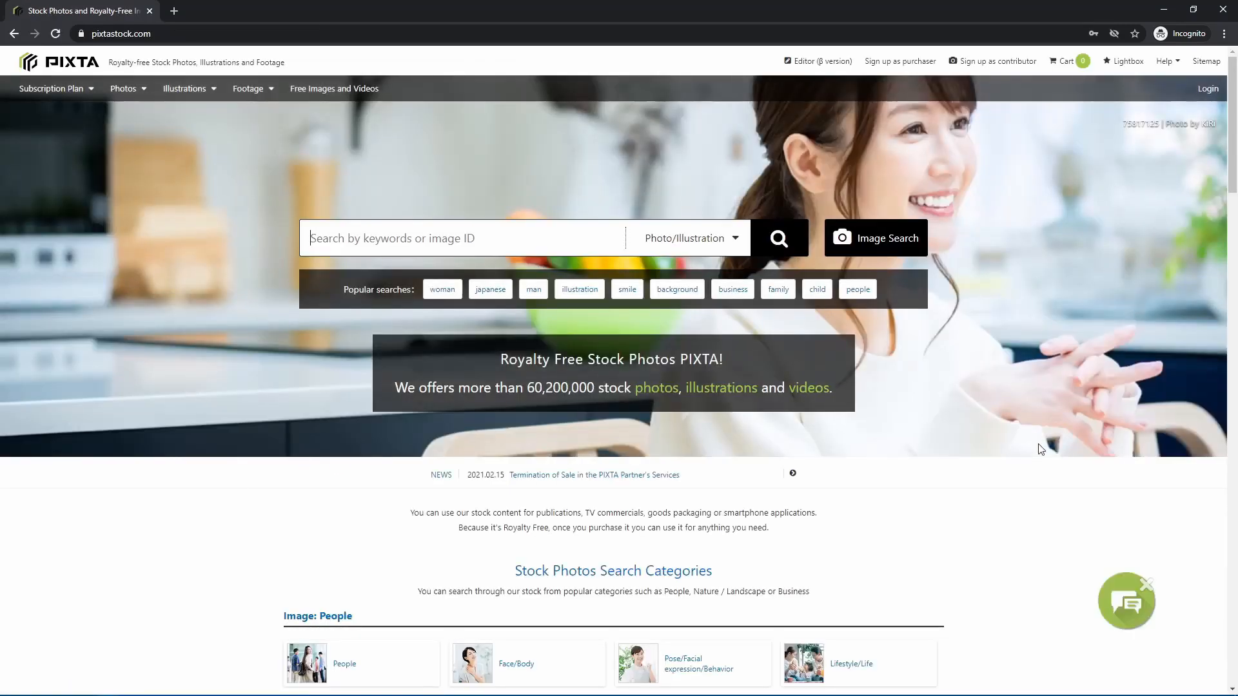
Look over the PIXTA home page, including its image categories, recommended searches, free weekly stock, purchase prices and footer links.
scroll(941, 412, down, 3)
scroll(964, 478, up, 3)
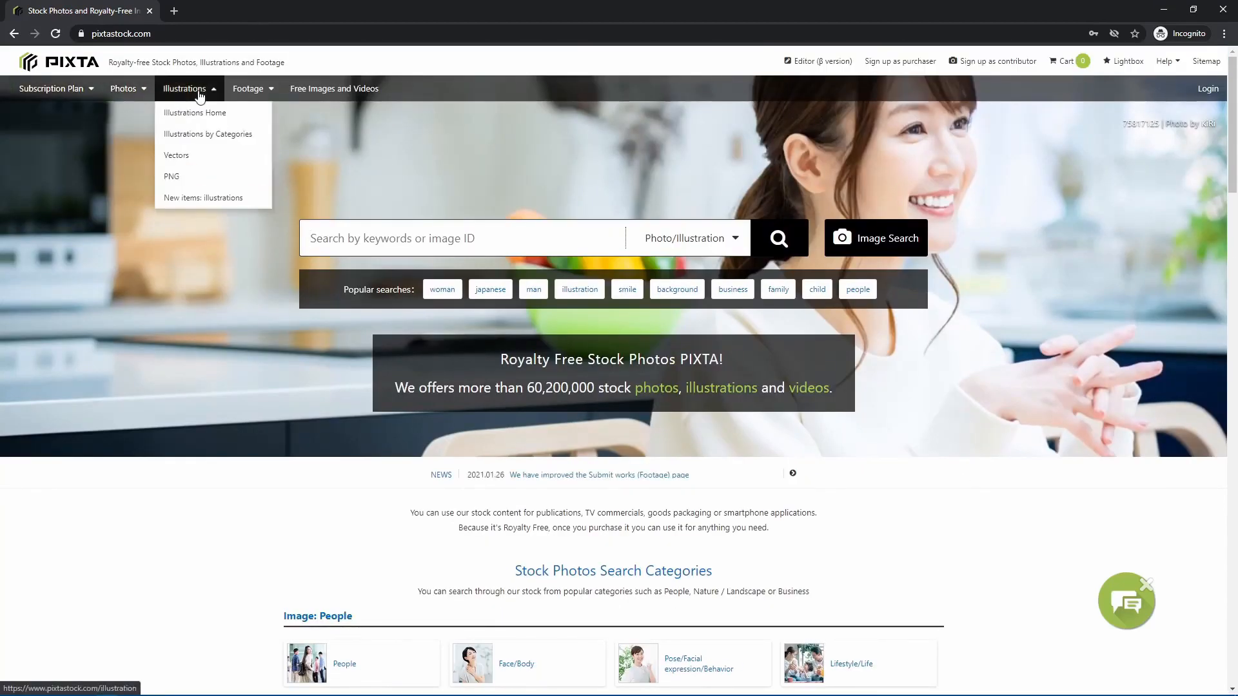
mouse_move(277, 97)
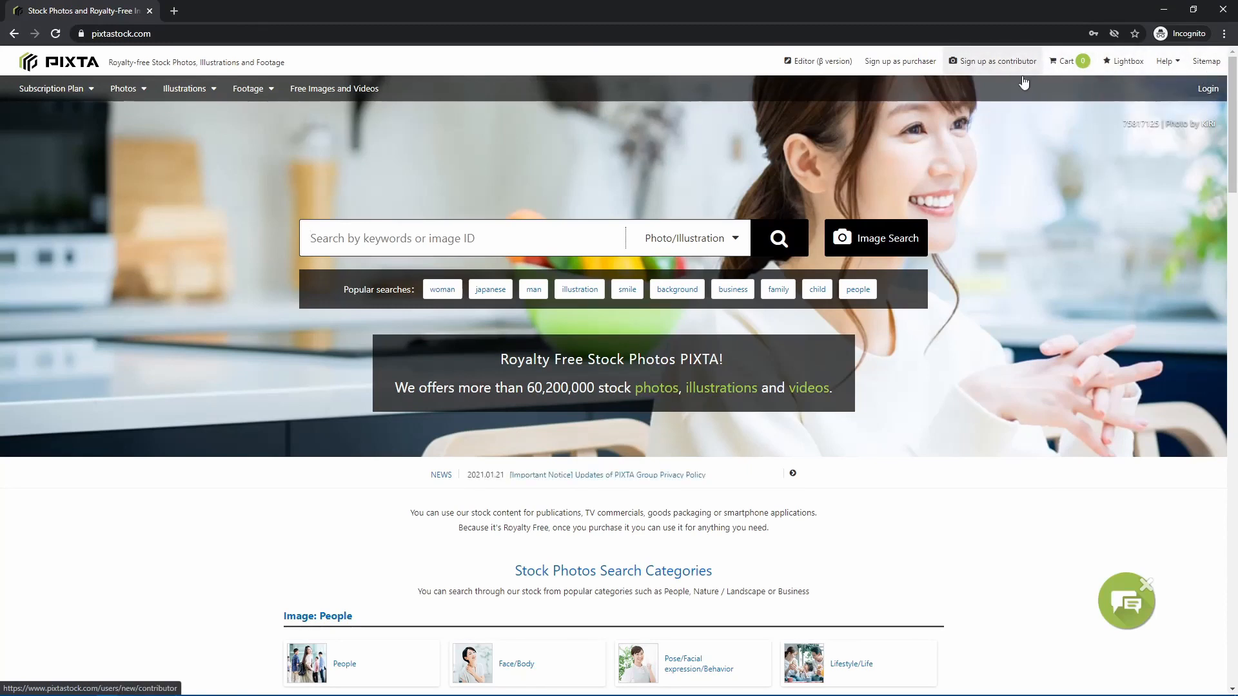
scroll(897, 470, down, 5)
scroll(916, 480, down, 3)
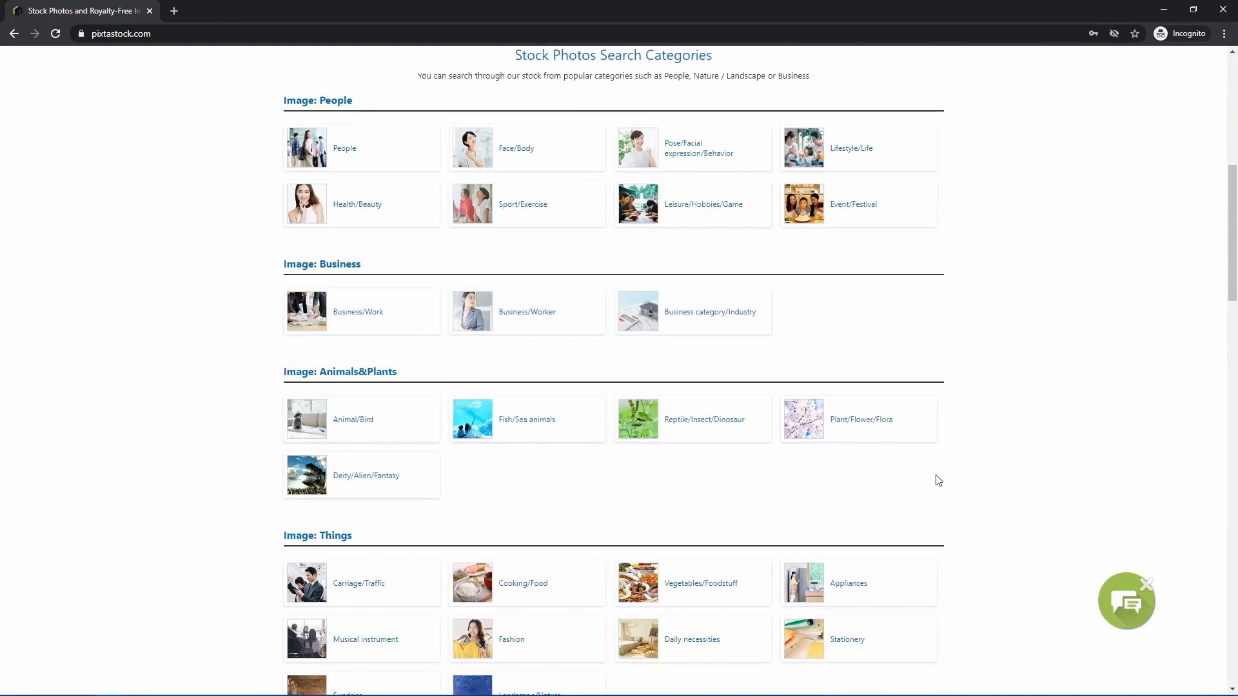
scroll(942, 477, down, 12)
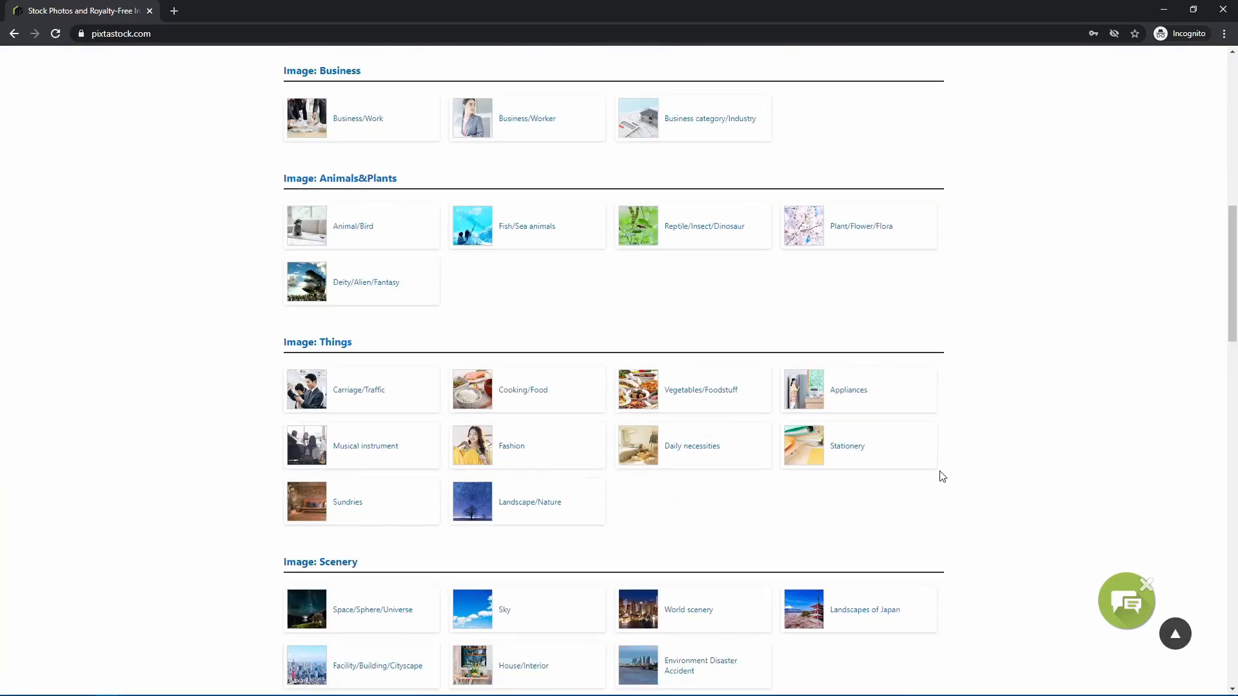
scroll(942, 476, up, 20)
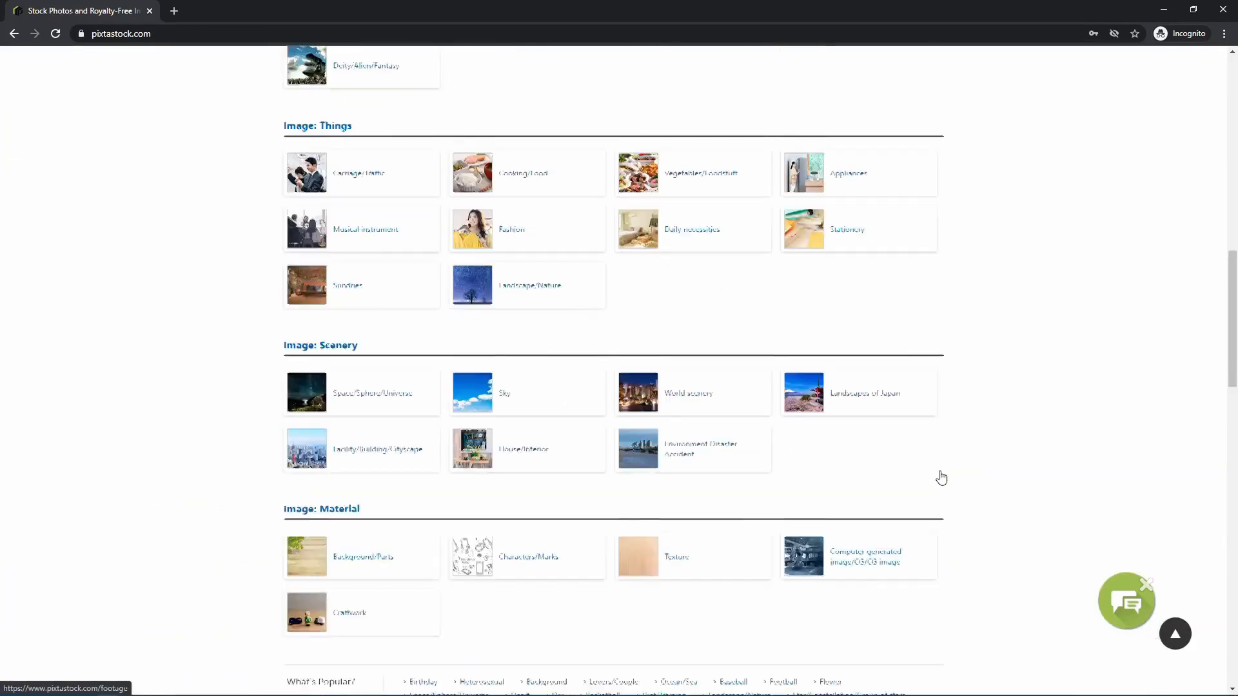
scroll(941, 478, down, 7)
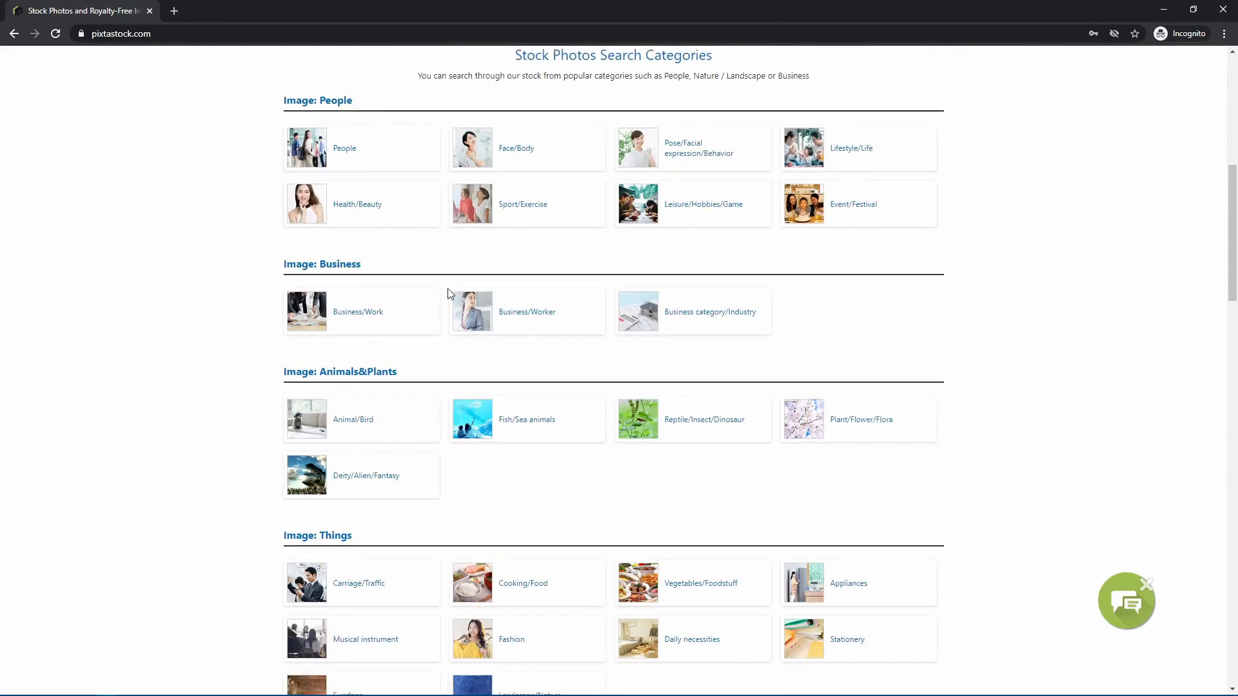
scroll(520, 458, down, 3)
scroll(569, 536, down, 4)
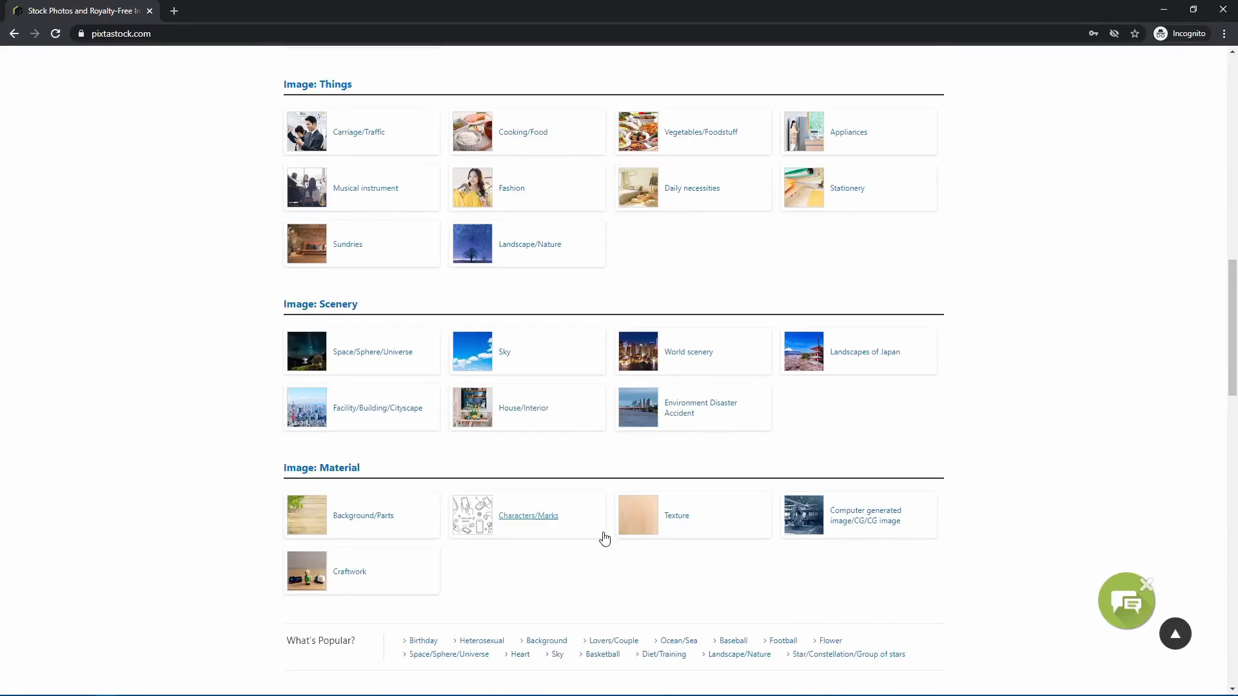
scroll(658, 559, down, 2)
scroll(658, 559, down, 11)
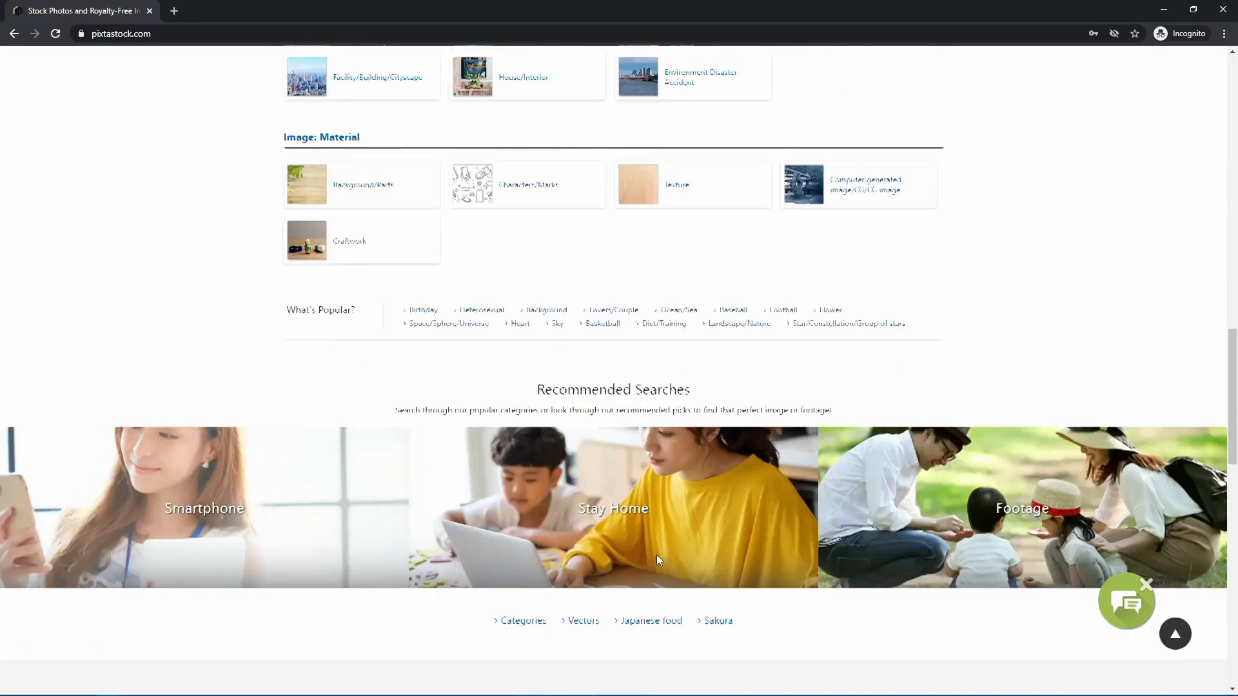
scroll(658, 545, down, 7)
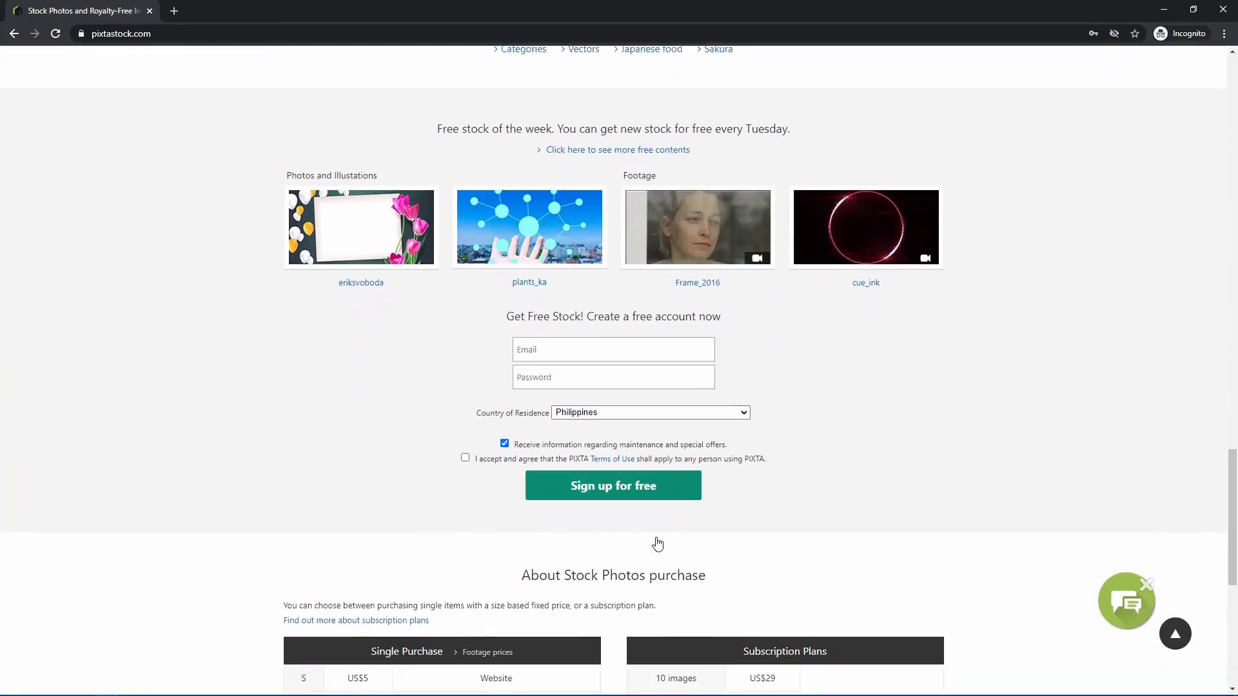
scroll(648, 586, down, 2)
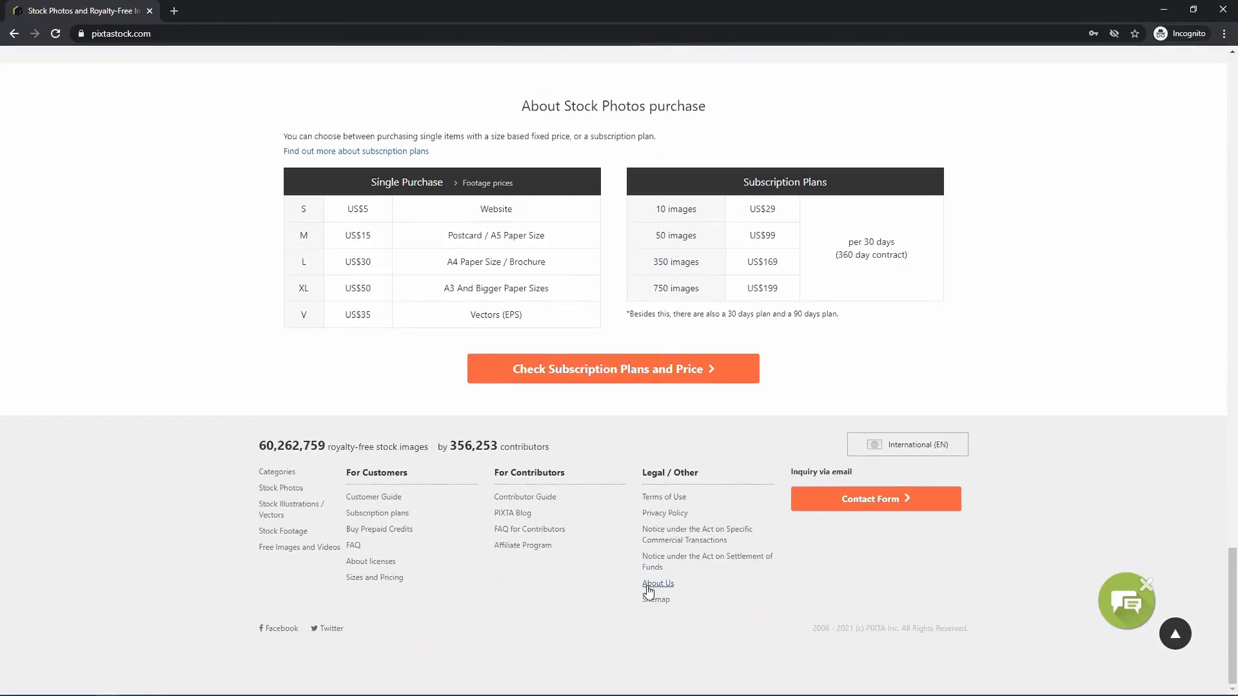
Open the contributor sign-up form and read its note on required fields and the privacy of the information entered.
click(969, 71)
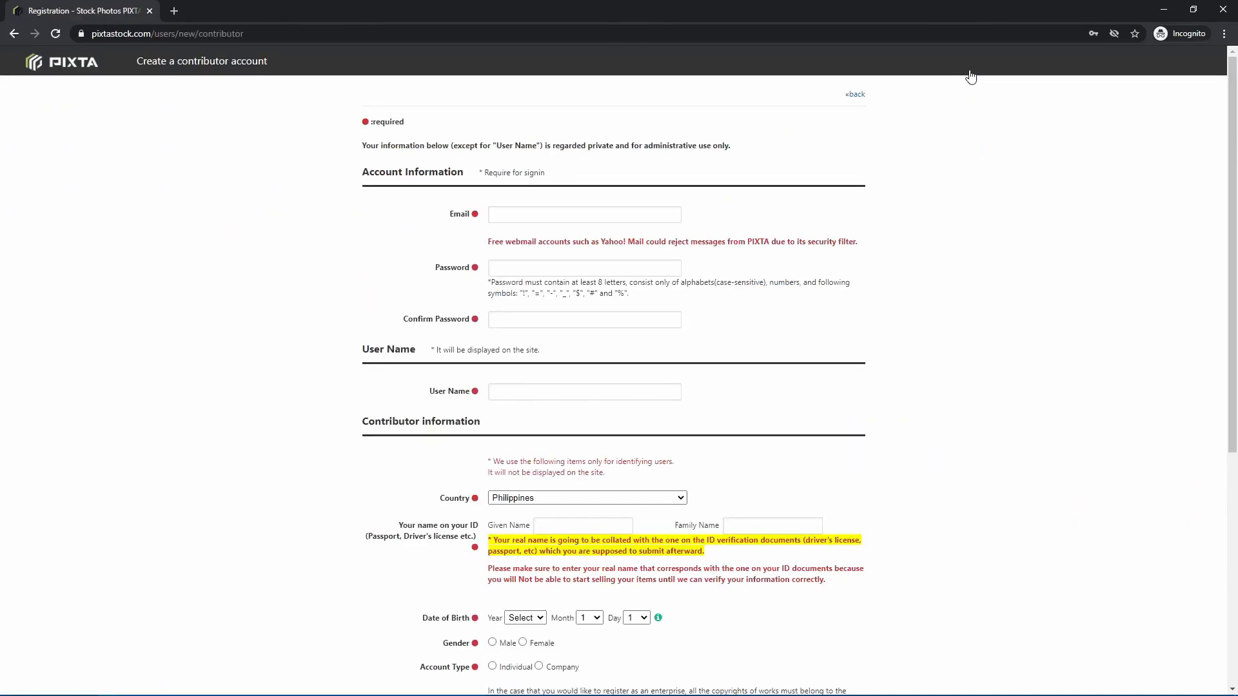
drag(363, 128, 411, 126)
click(371, 119)
drag(354, 150, 729, 141)
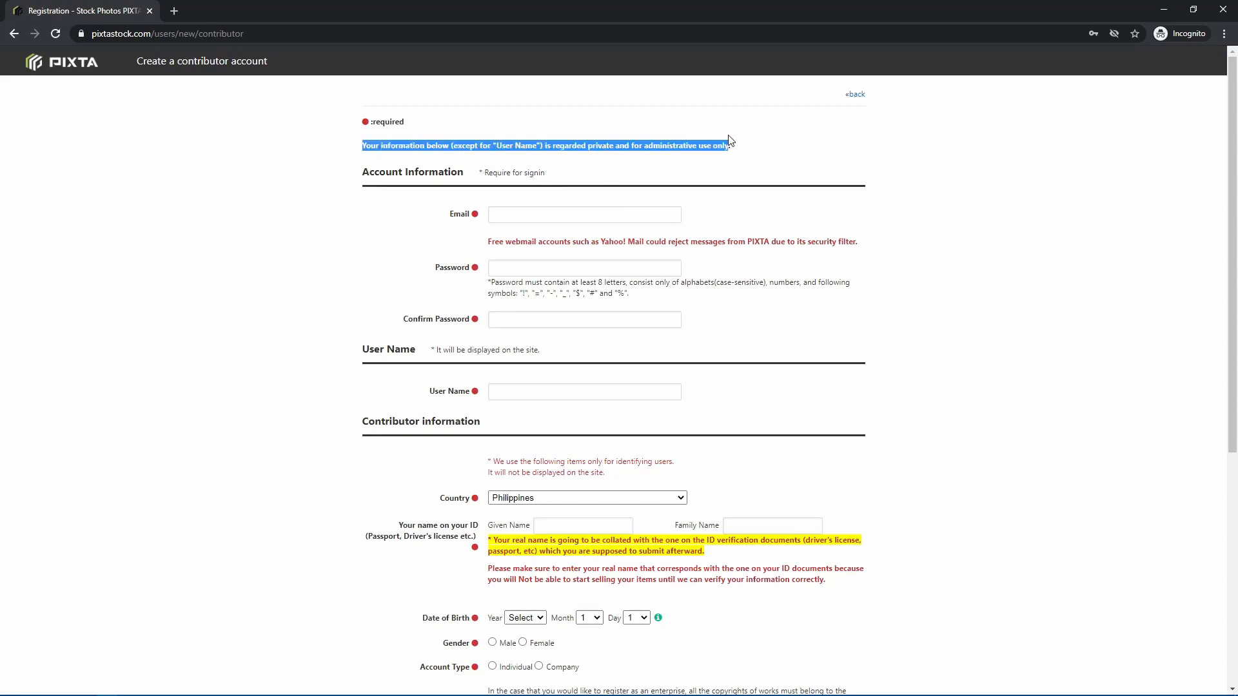
click(789, 157)
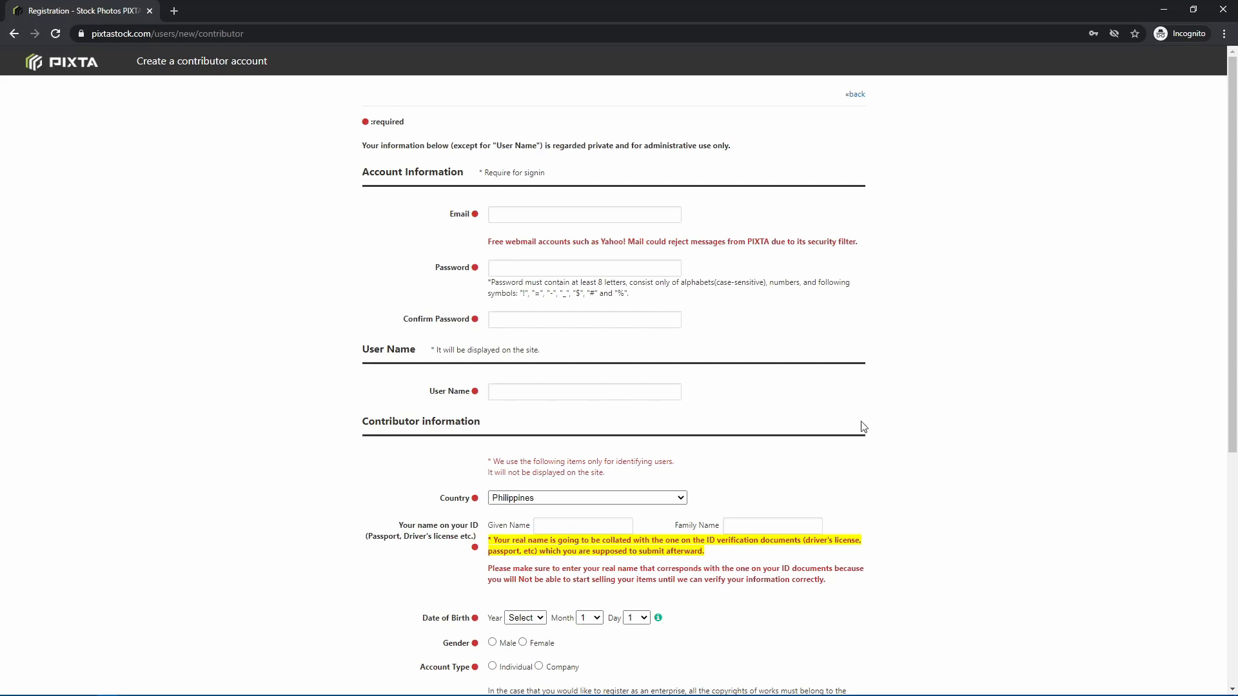
Review the contributor form's user name, personal information, newsletter and terms of use fields, and return to the home page.
scroll(707, 359, down, 2)
click(541, 267)
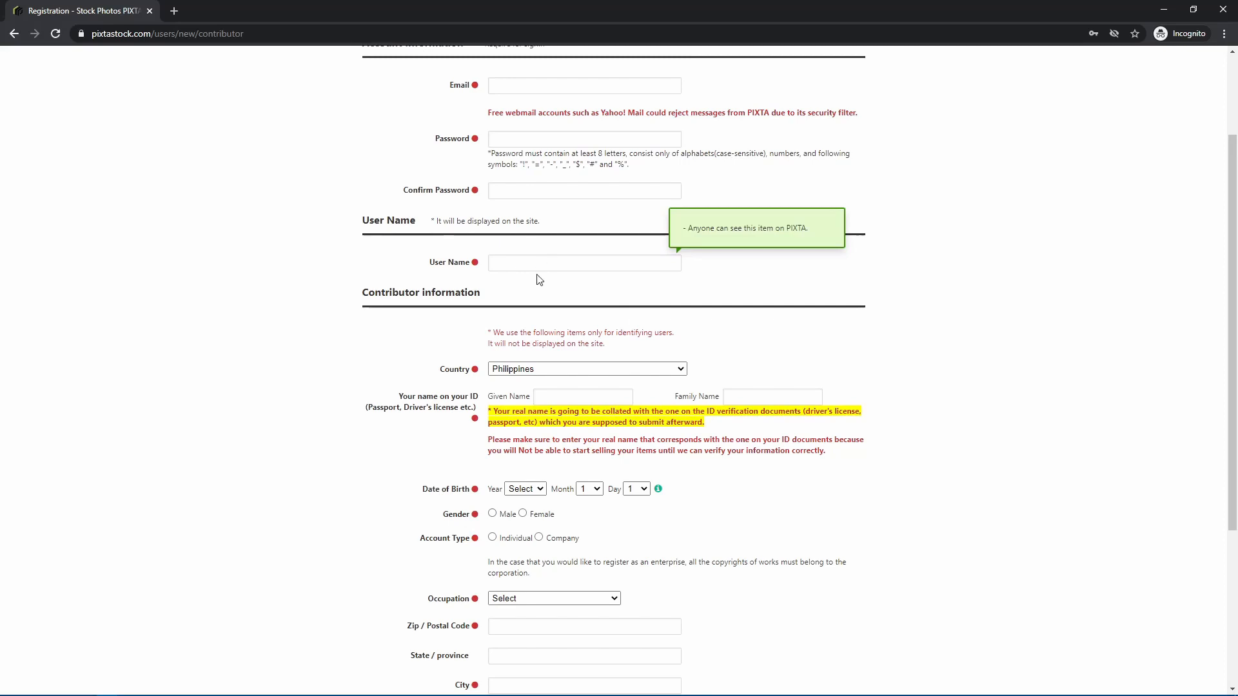
scroll(540, 279, down, 4)
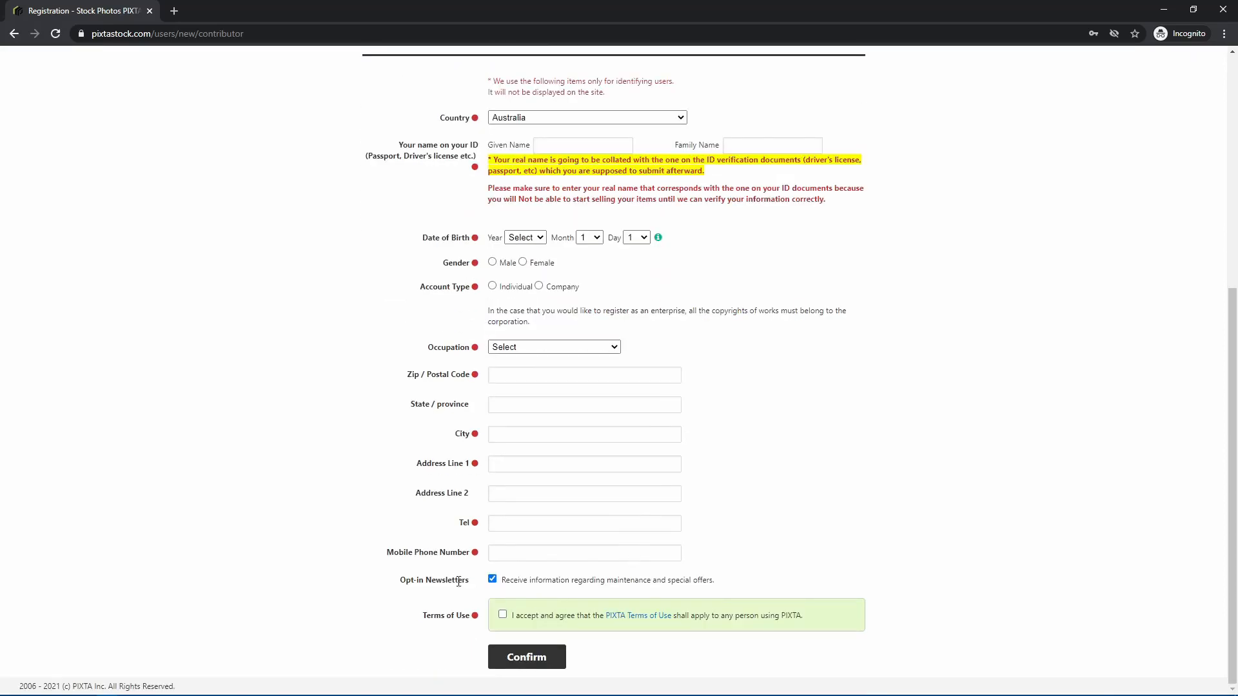
click(492, 579)
click(503, 614)
click(529, 659)
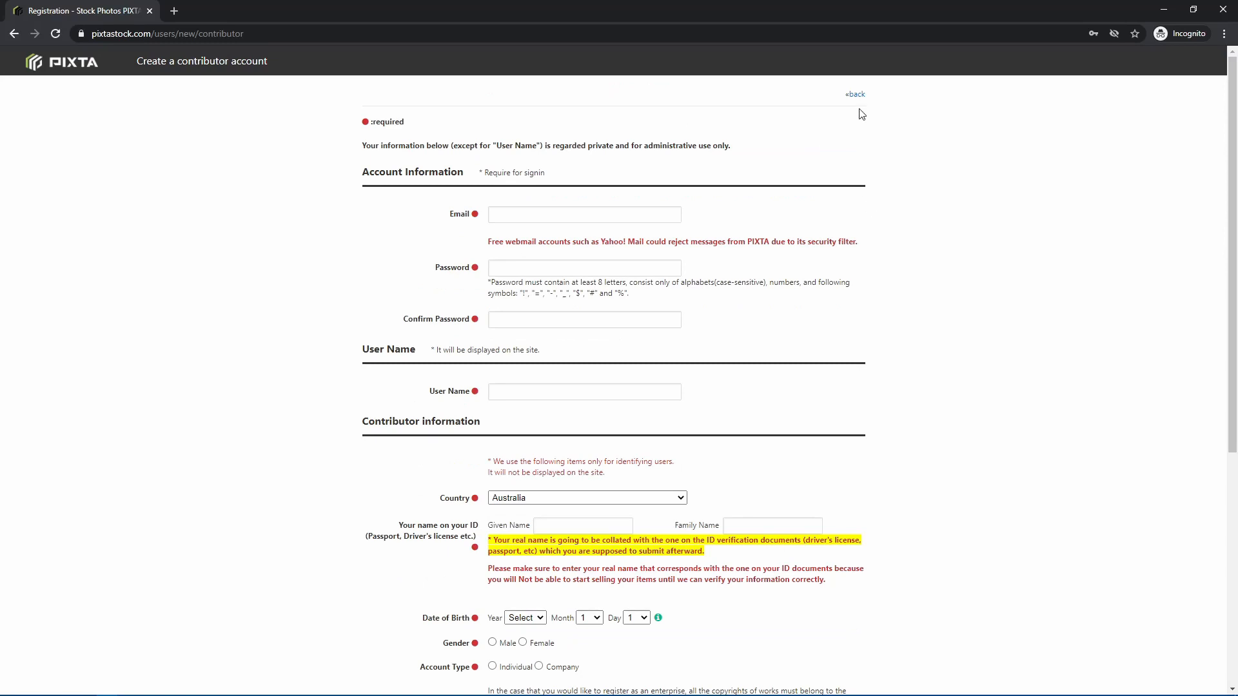
click(856, 95)
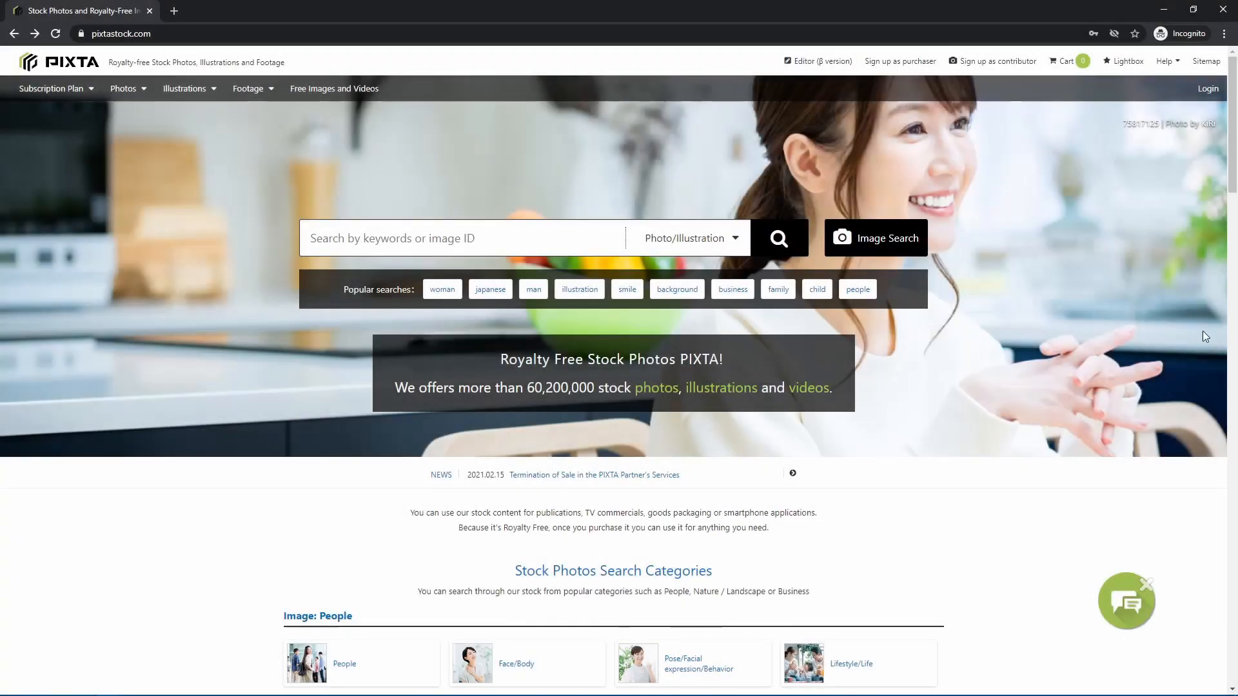
Log in to the existing PIXTA account with the saved e-mail address and account password.
click(1205, 97)
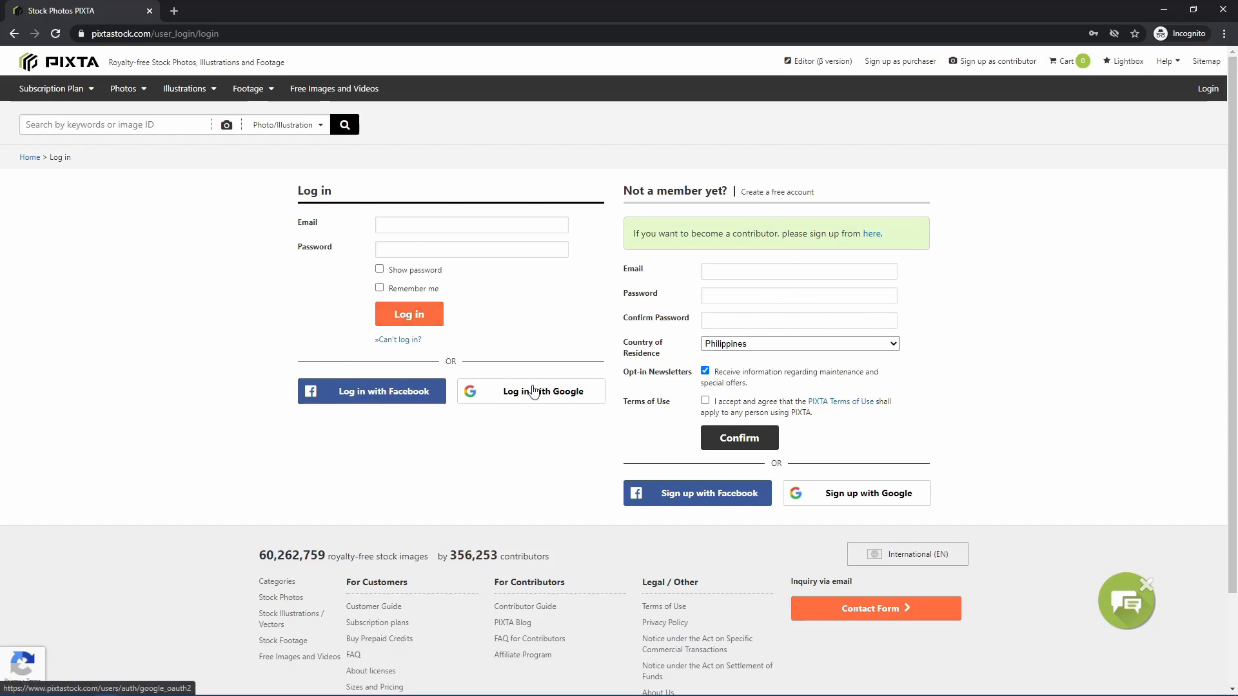
click(456, 225)
click(457, 261)
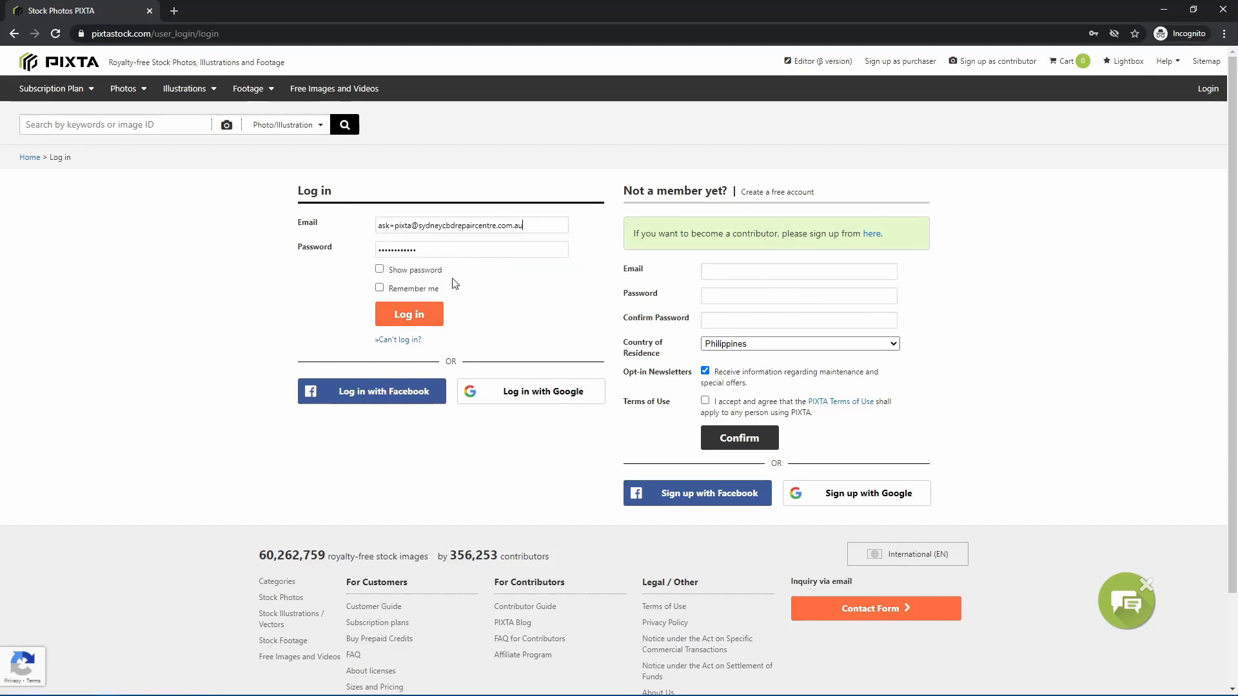
click(417, 321)
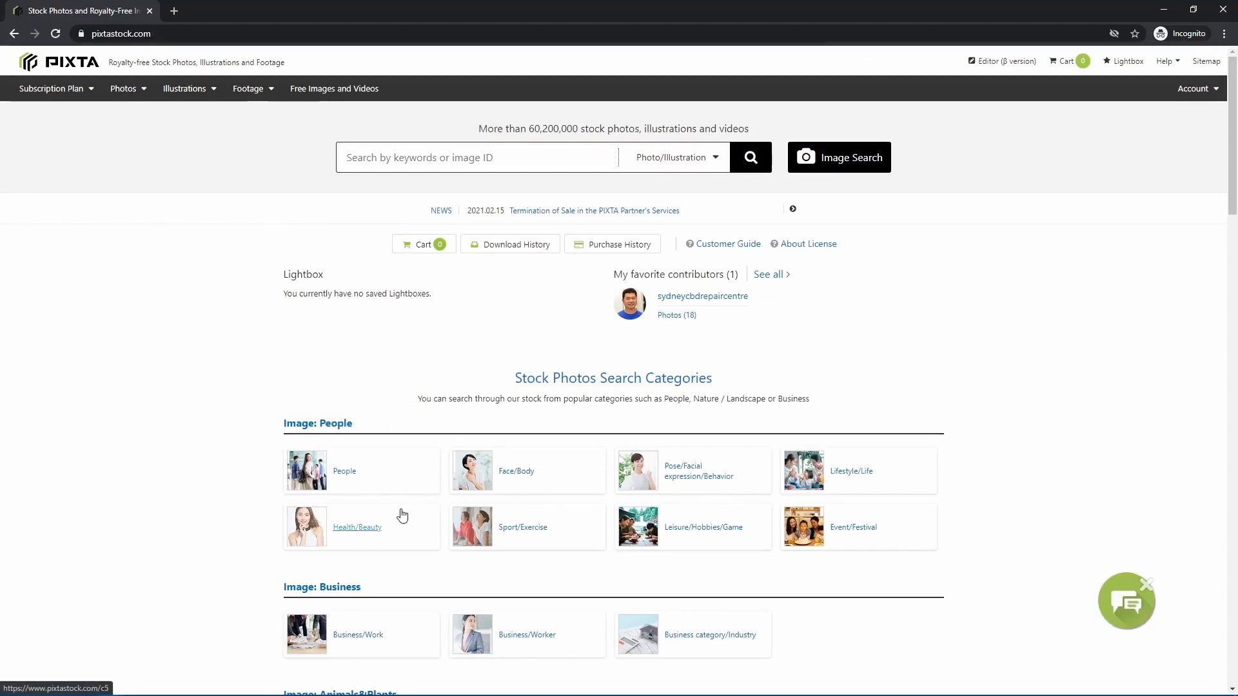
View the favorite contributor's profile with its hobby, equipment, links and online photos, and return to the home page.
click(693, 299)
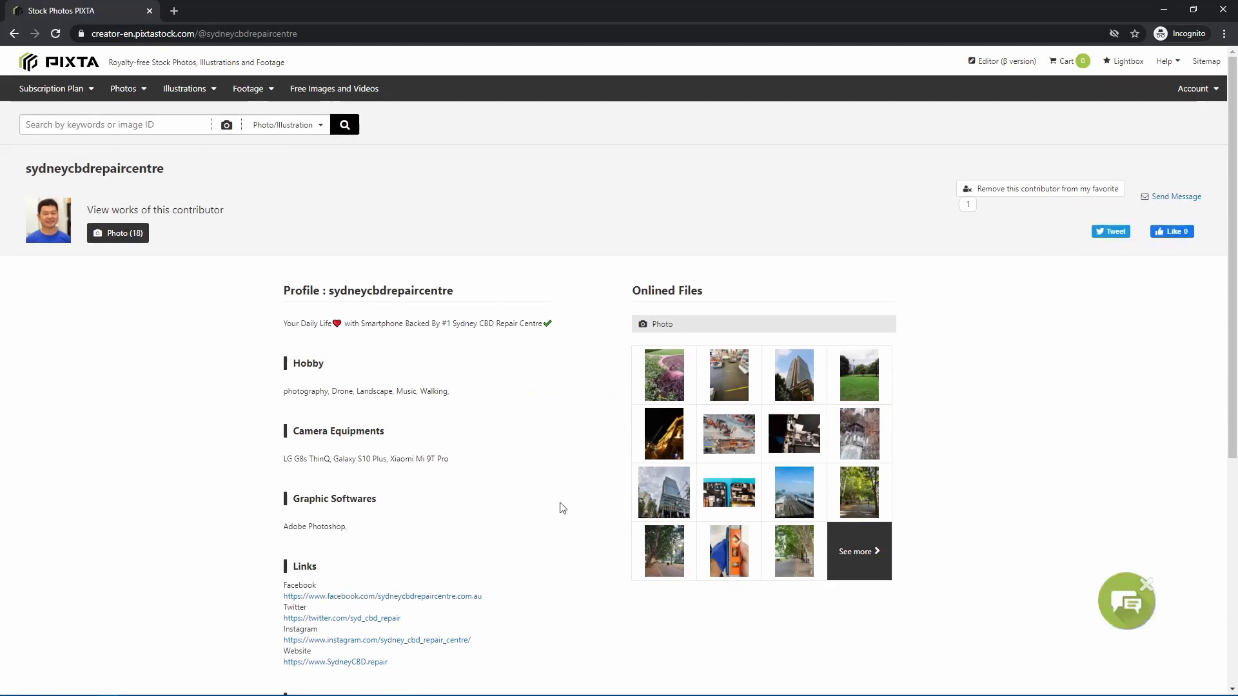
scroll(543, 516, down, 3)
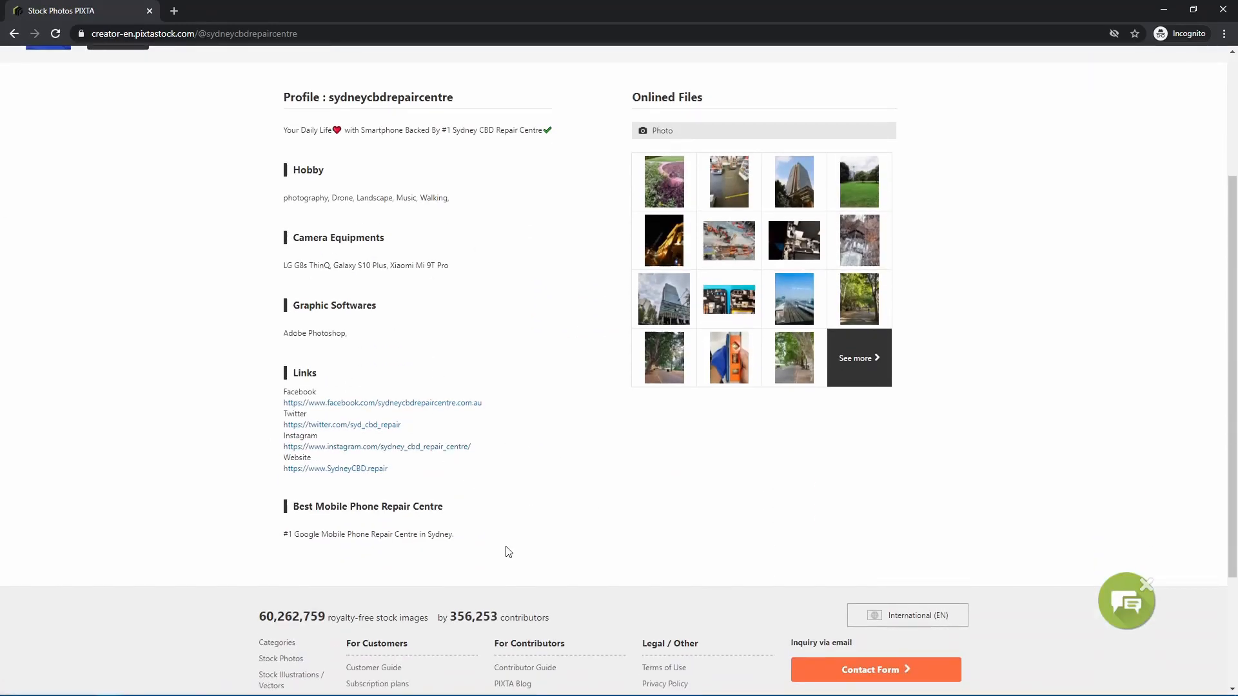
scroll(506, 552, down, 3)
key(alt+Left)
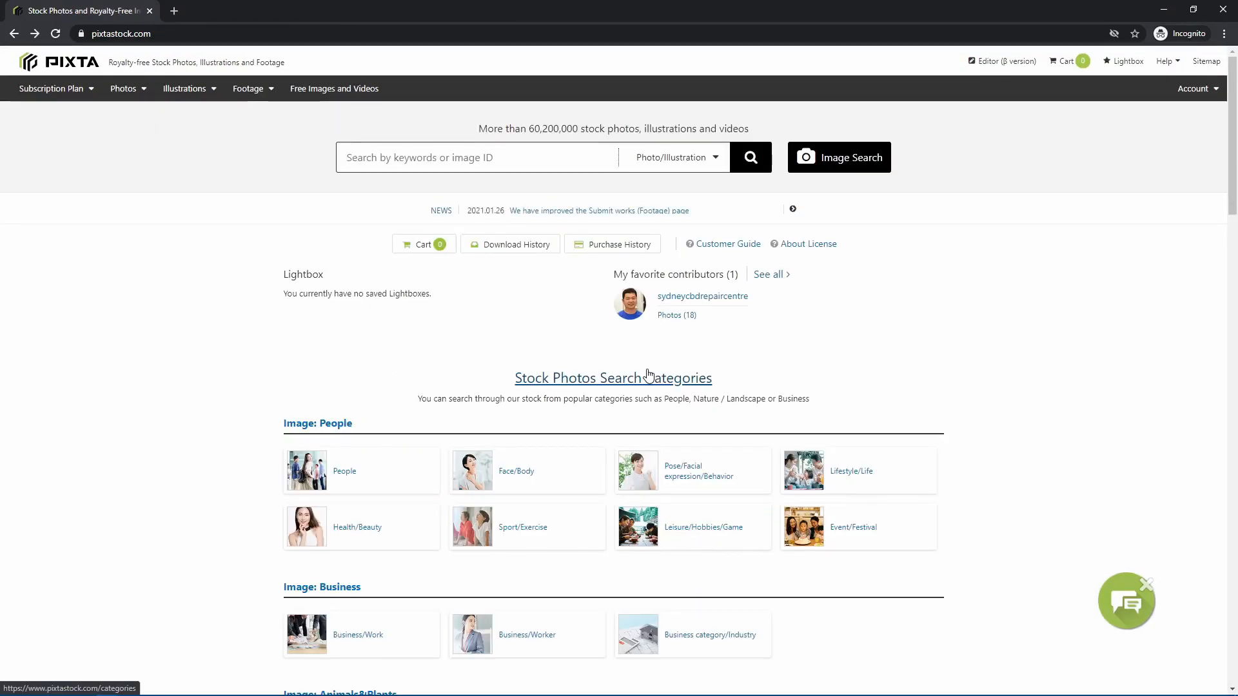
click(183, 40)
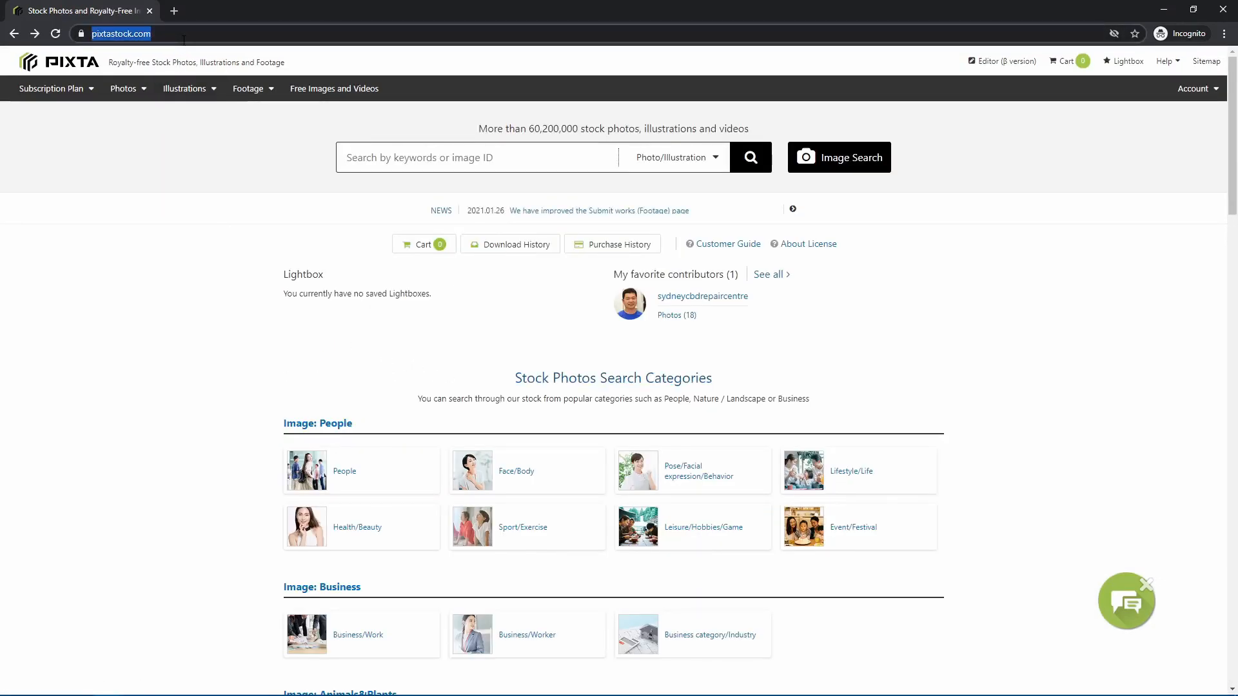
key(End)
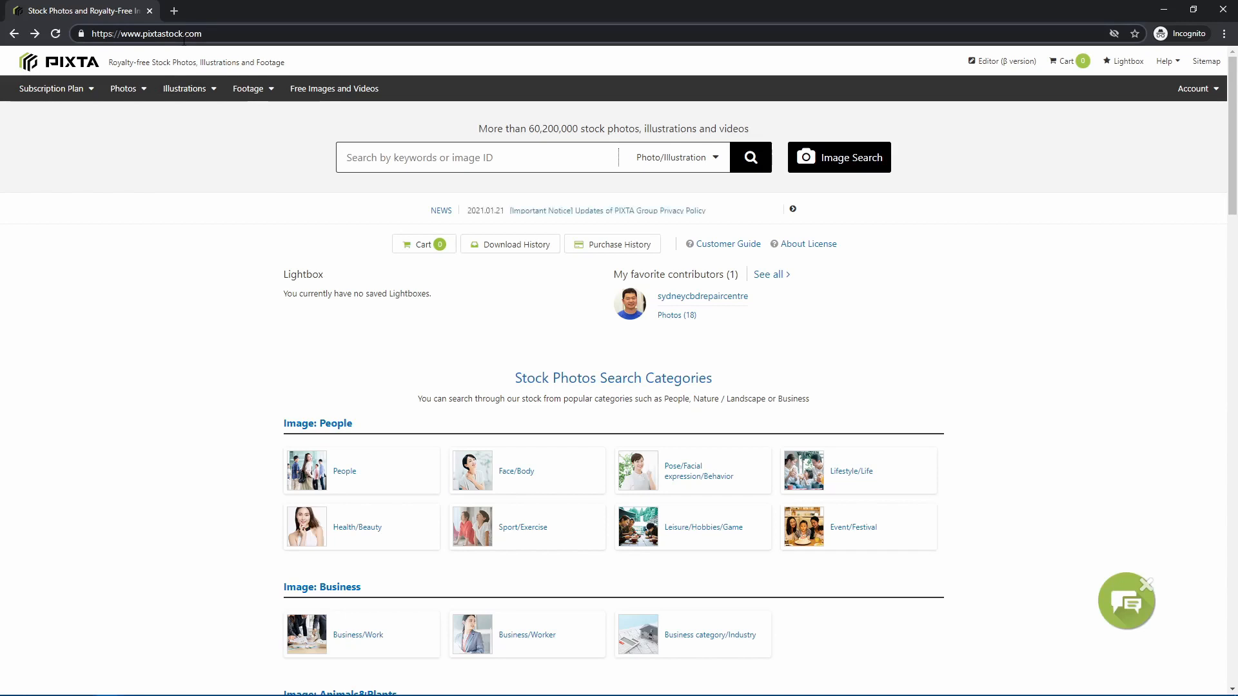
text(/mypage)
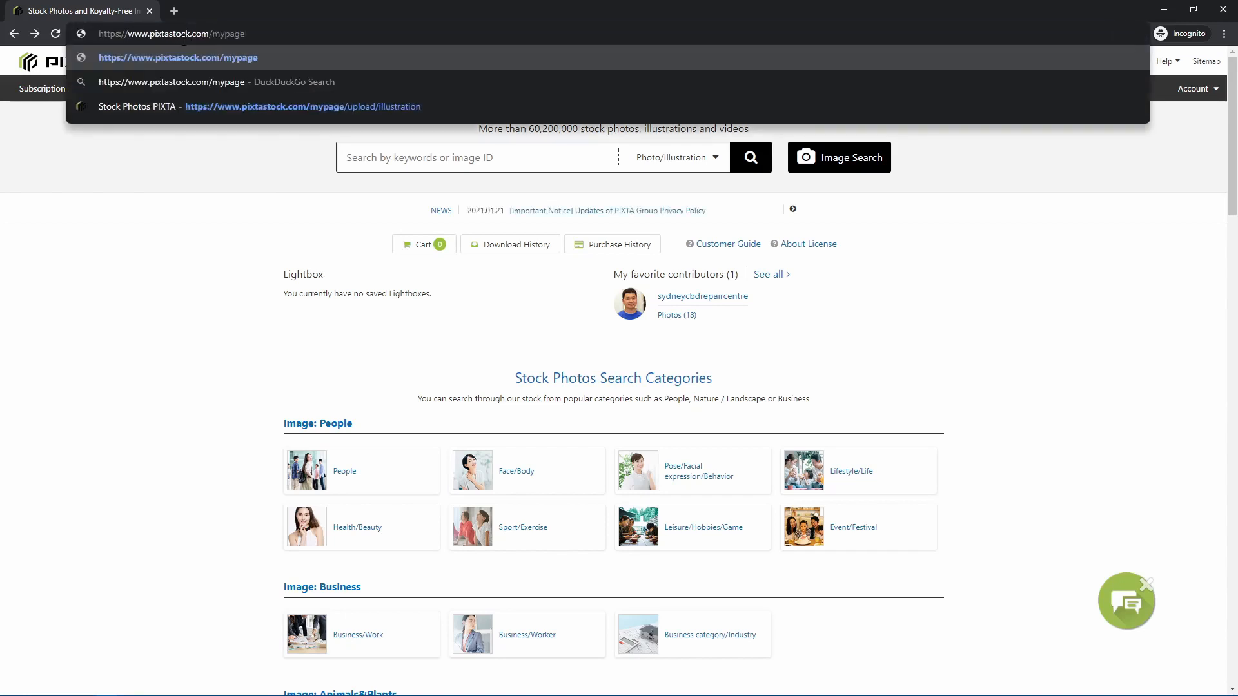
key(Return)
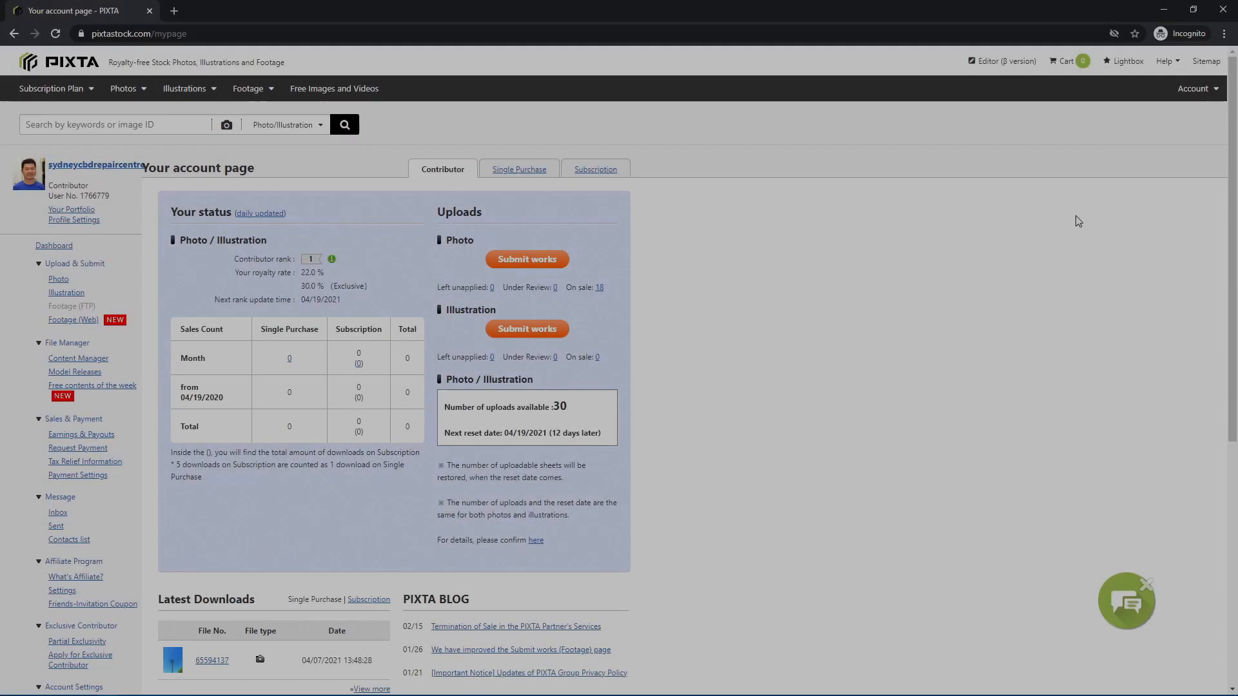
Look over the contributor account page and open the submission page for photo works.
click(1223, 92)
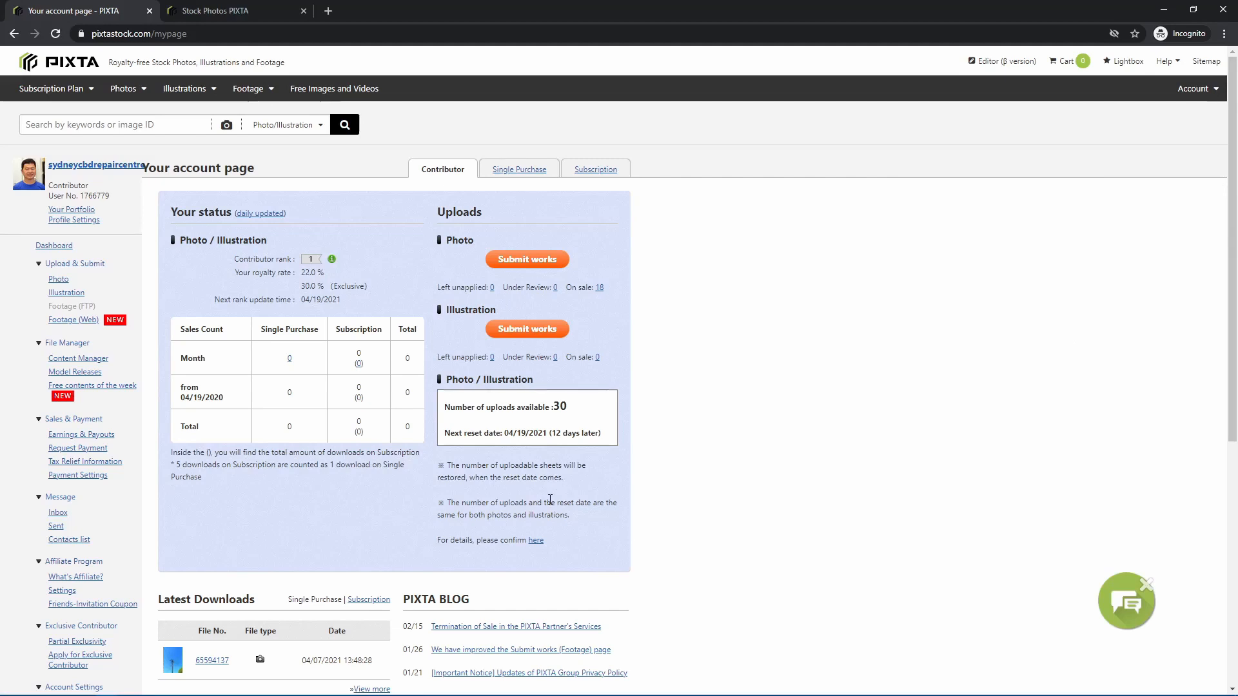
scroll(557, 524, down, 4)
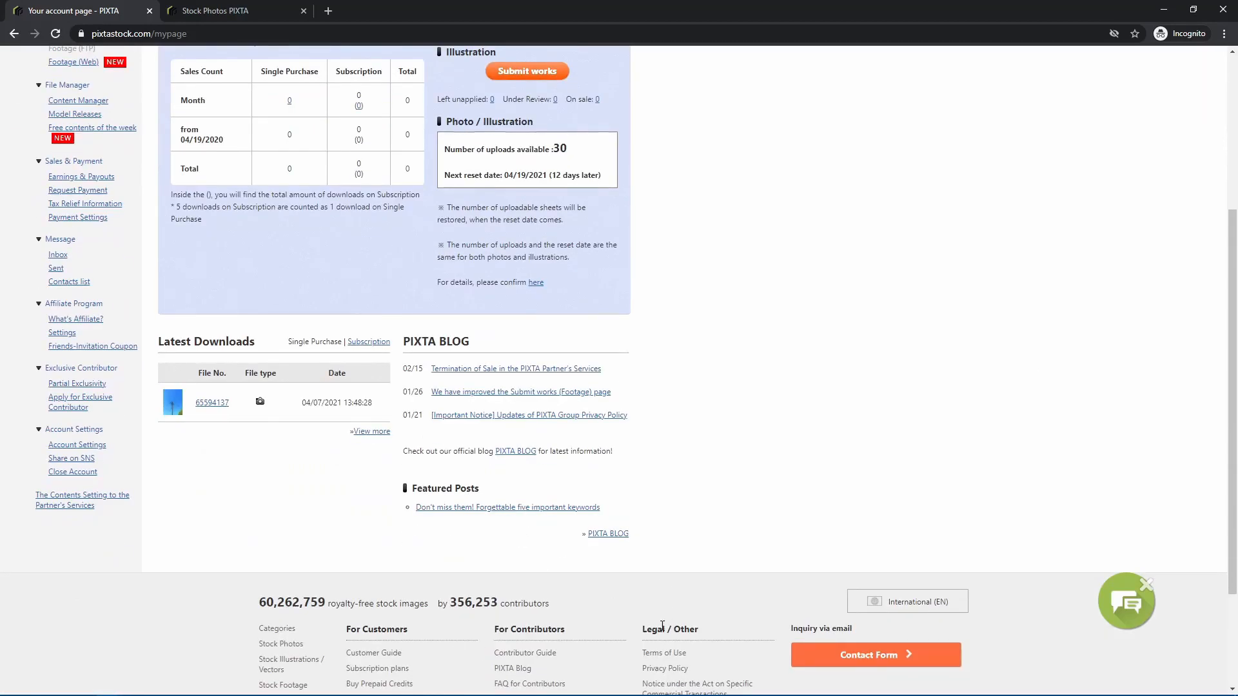
scroll(649, 588, up, 4)
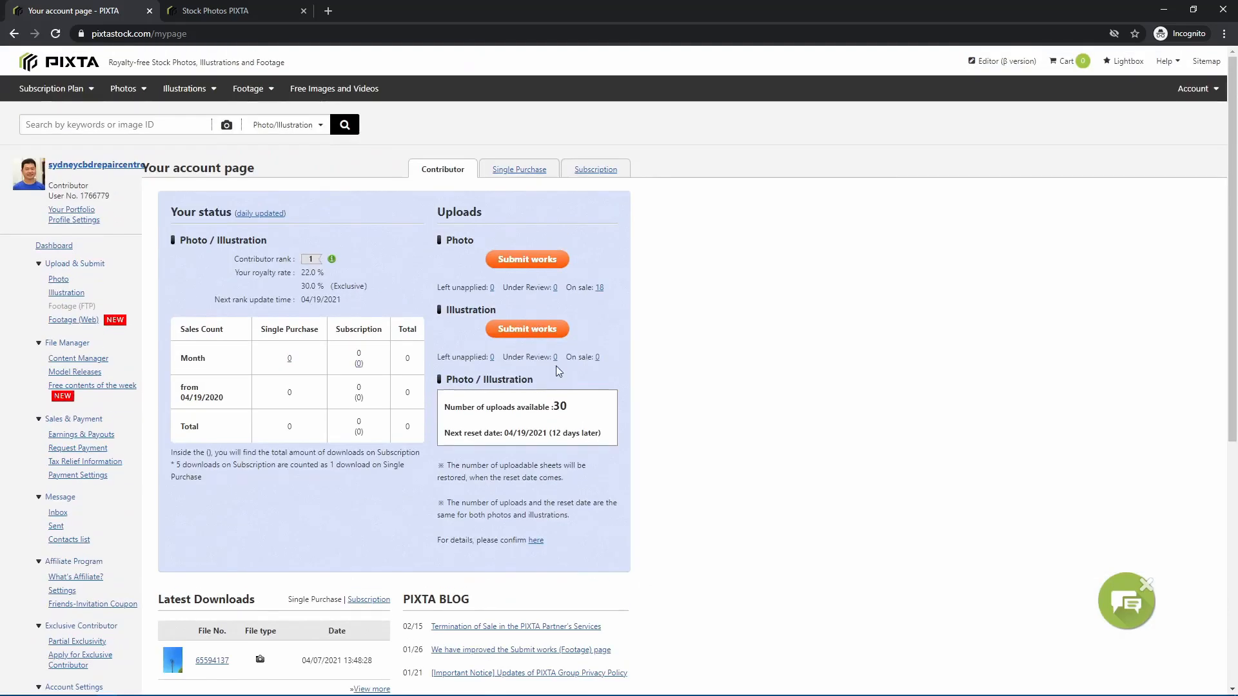
click(532, 261)
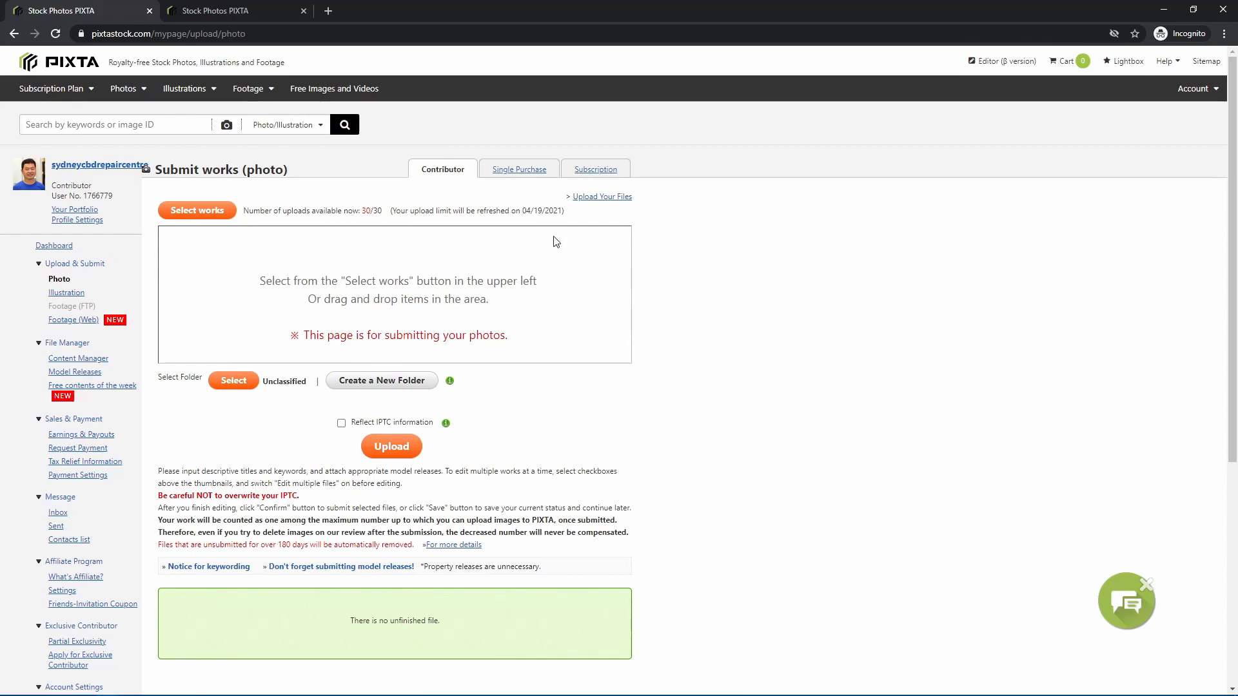
Add IMG_0181.JPG from the Bags folder in Downloads to the photo submission area.
drag(543, 307, 283, 268)
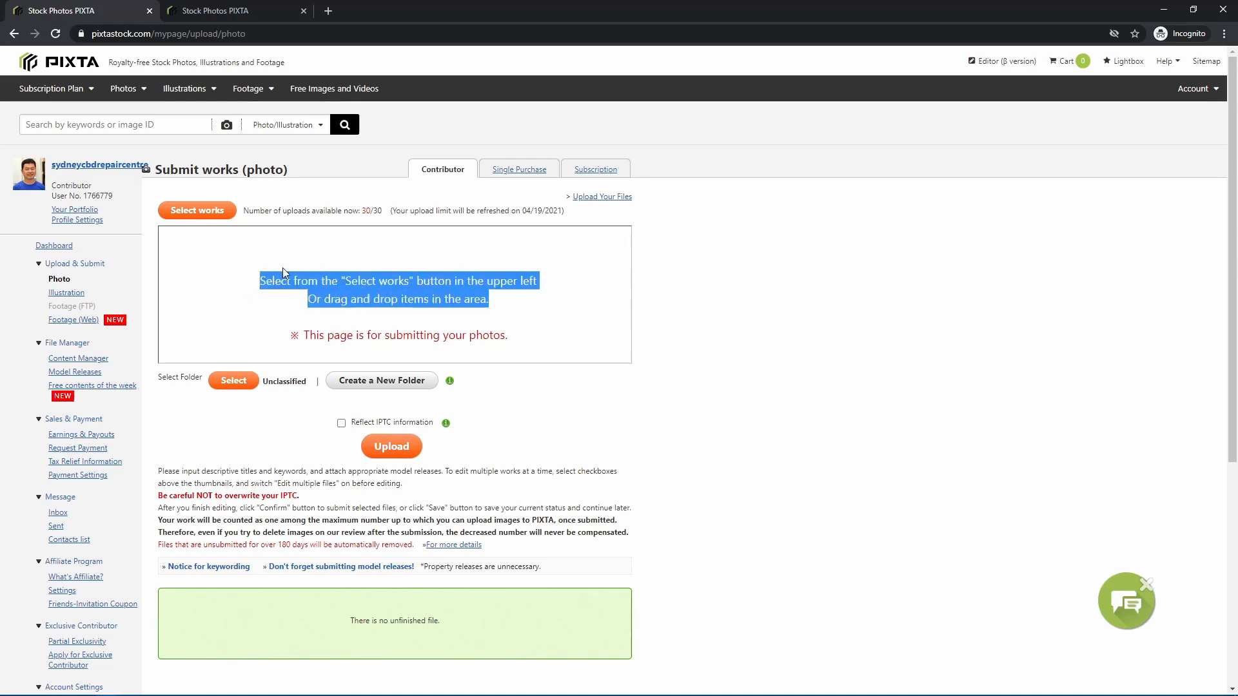
click(519, 304)
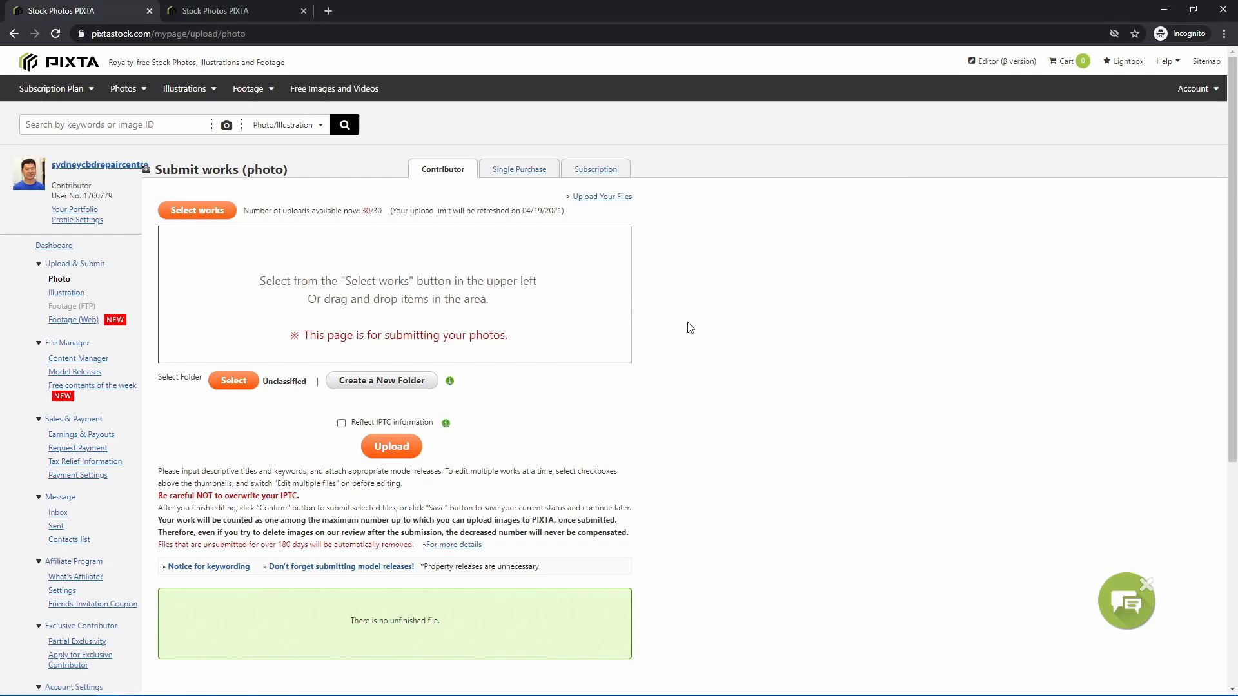
click(156, 687)
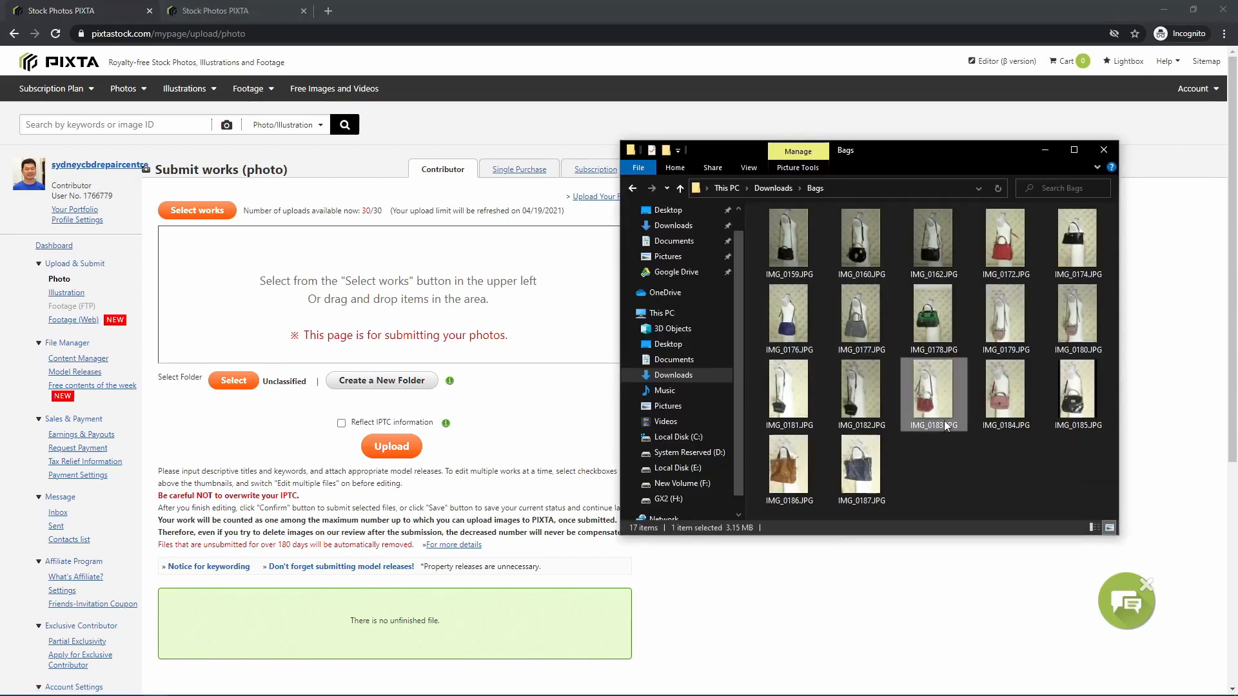
click(807, 407)
drag(807, 404, 489, 287)
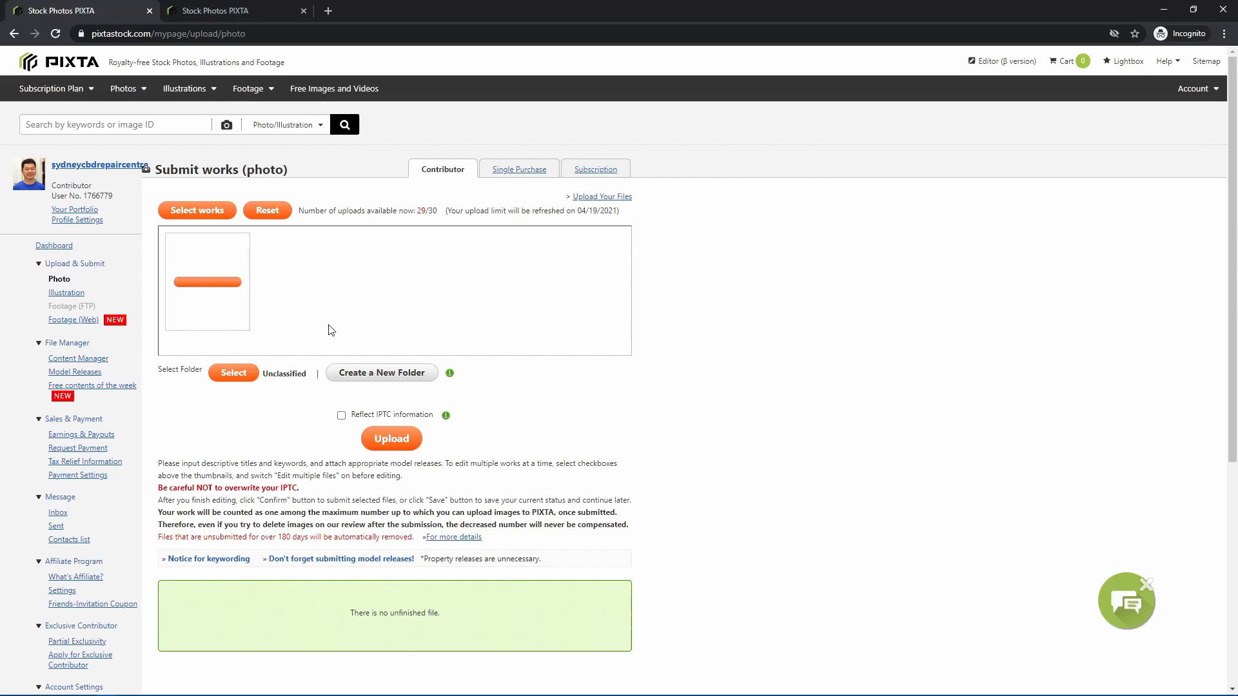
Add IMG_0182.JPG through IMG_0185.JPG from the Bags folder to the works being submitted.
click(197, 213)
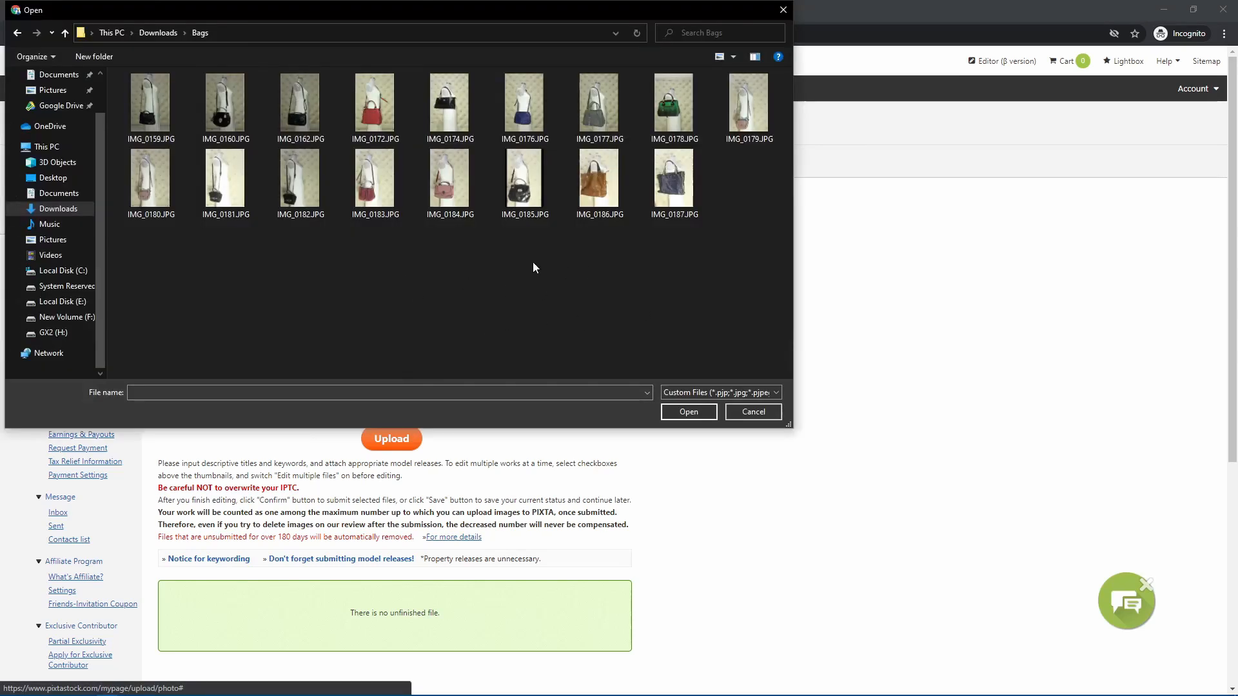
drag(489, 261, 313, 202)
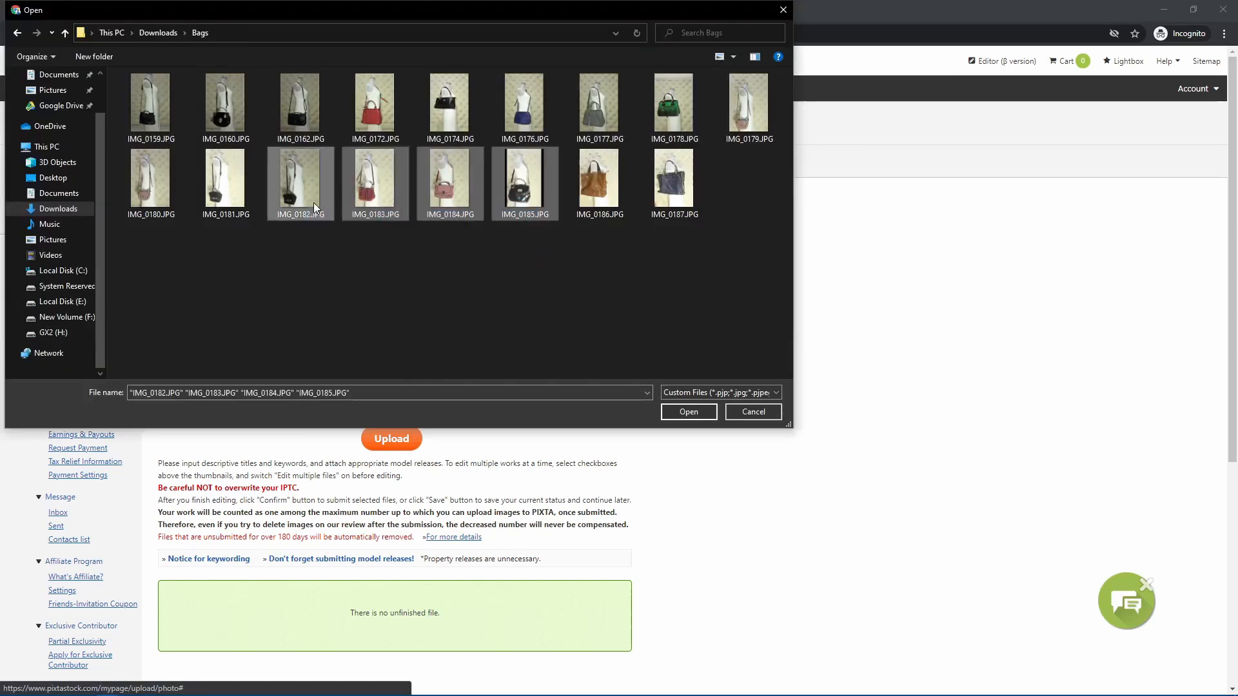
click(689, 413)
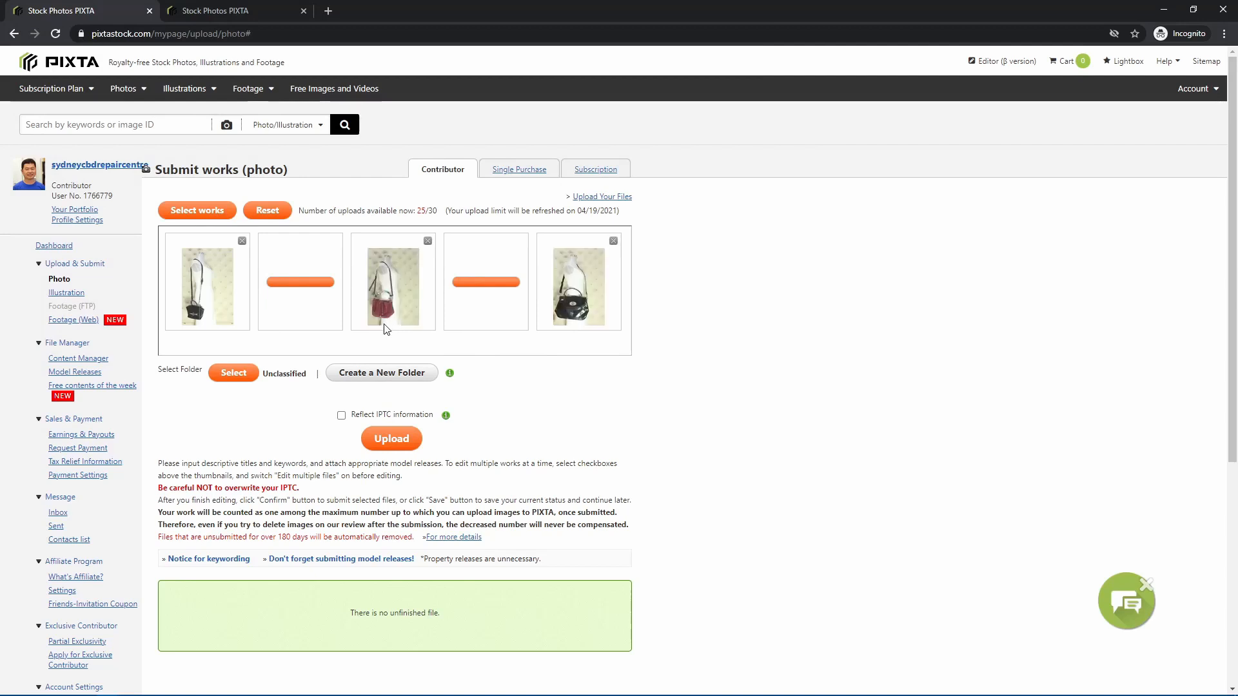
Create a new destination folder named Bags for the photos.
click(234, 386)
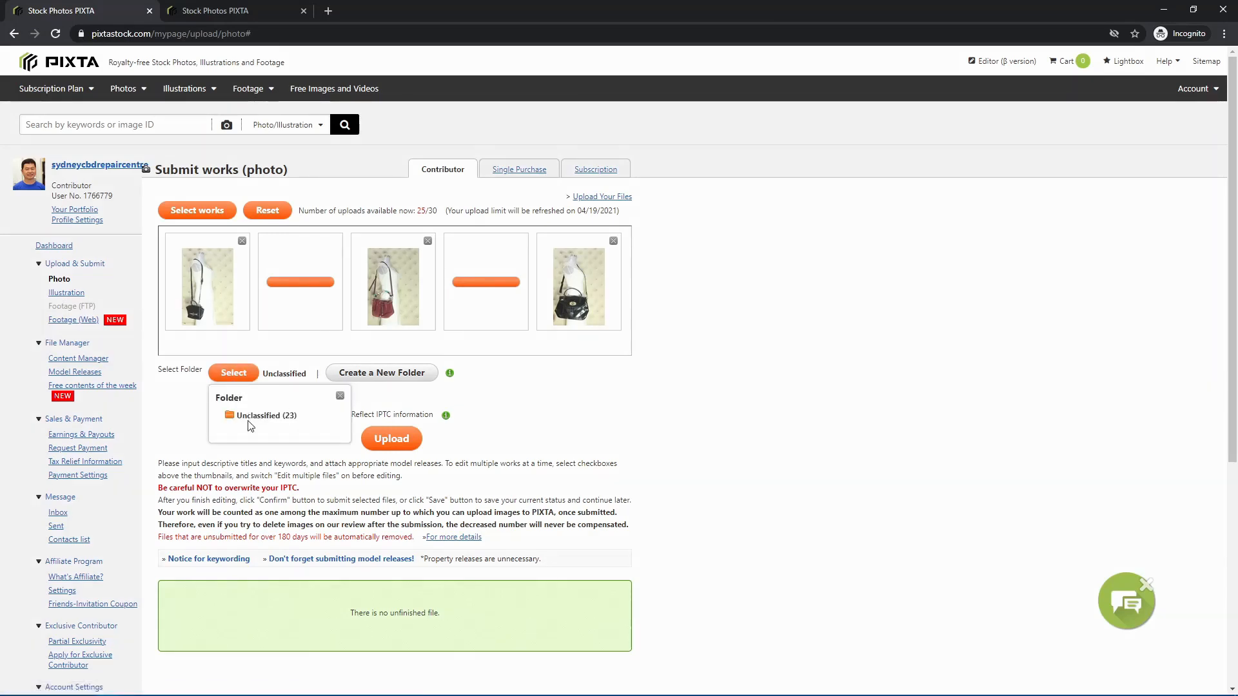
click(390, 380)
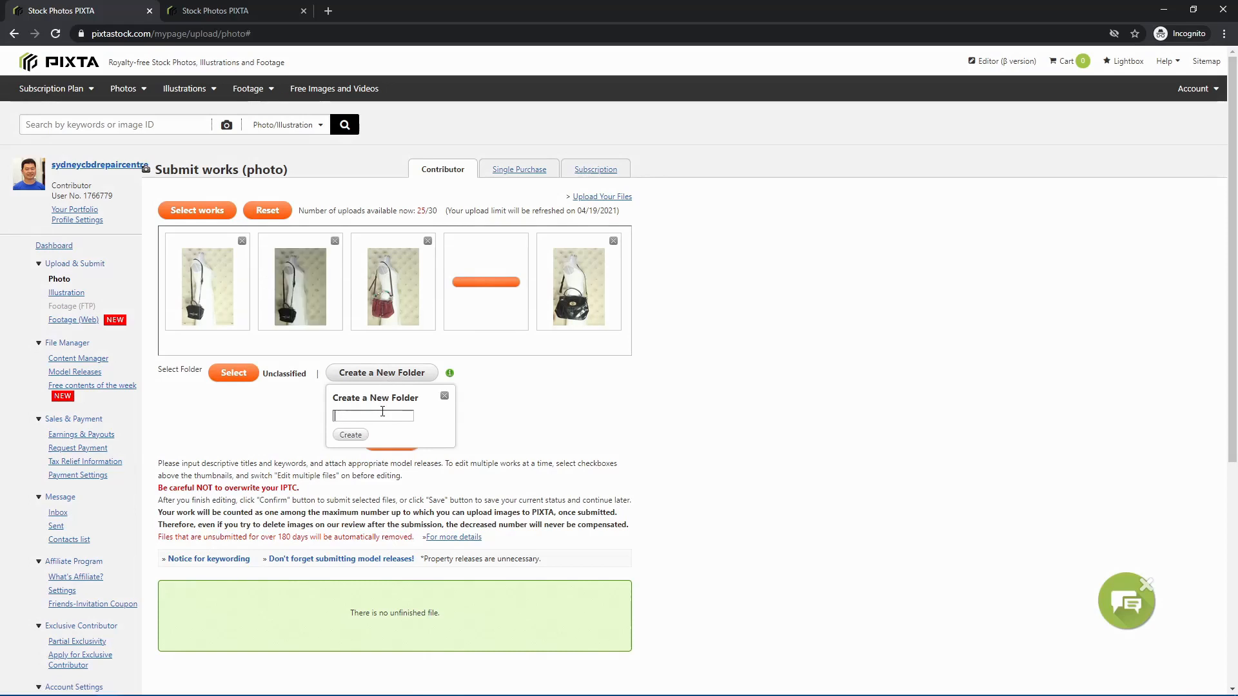
text(Bags)
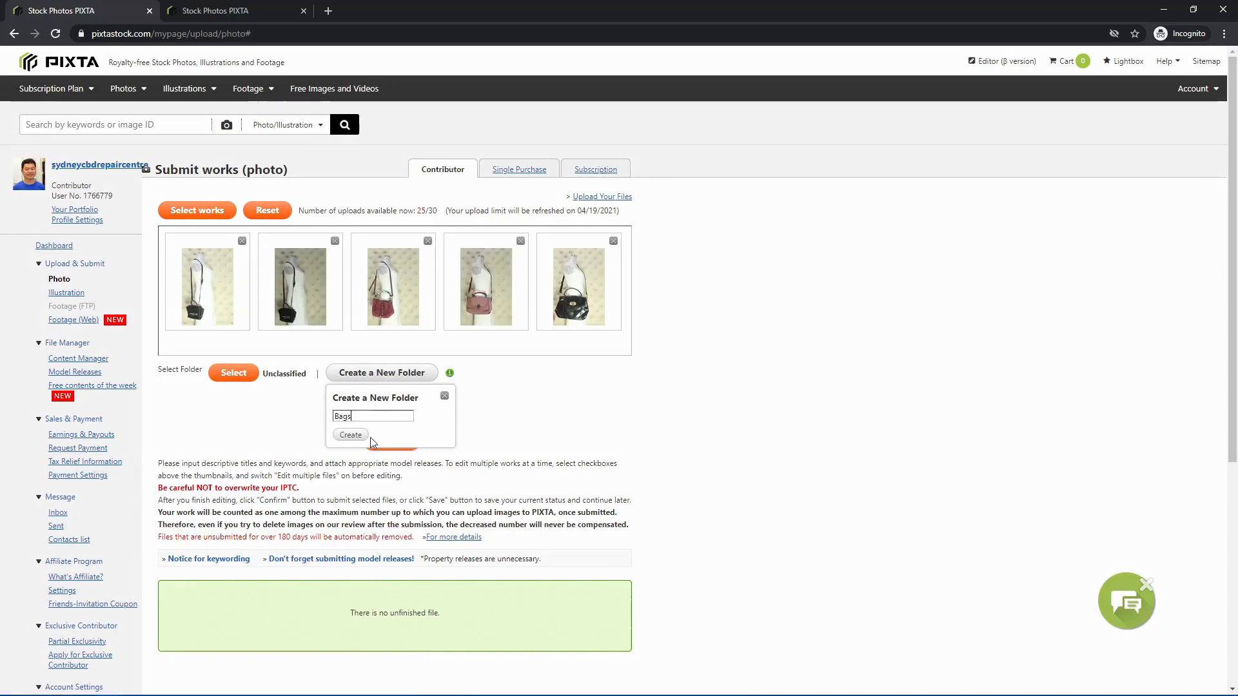
click(367, 436)
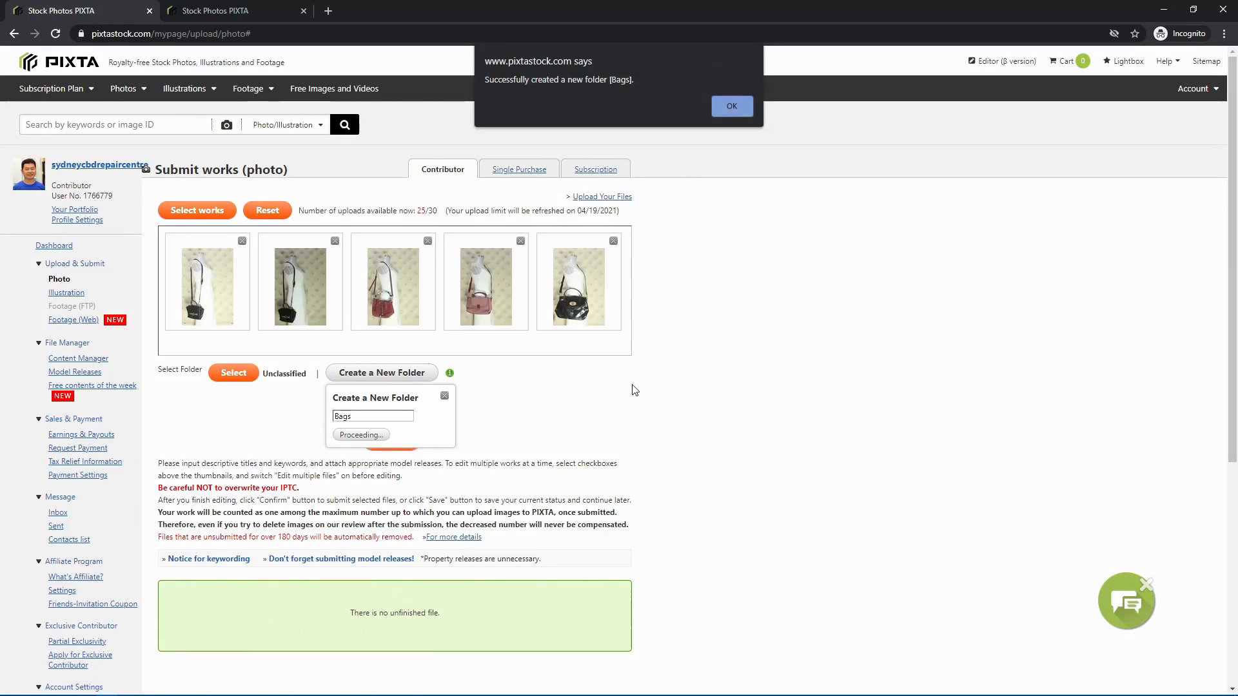
click(727, 105)
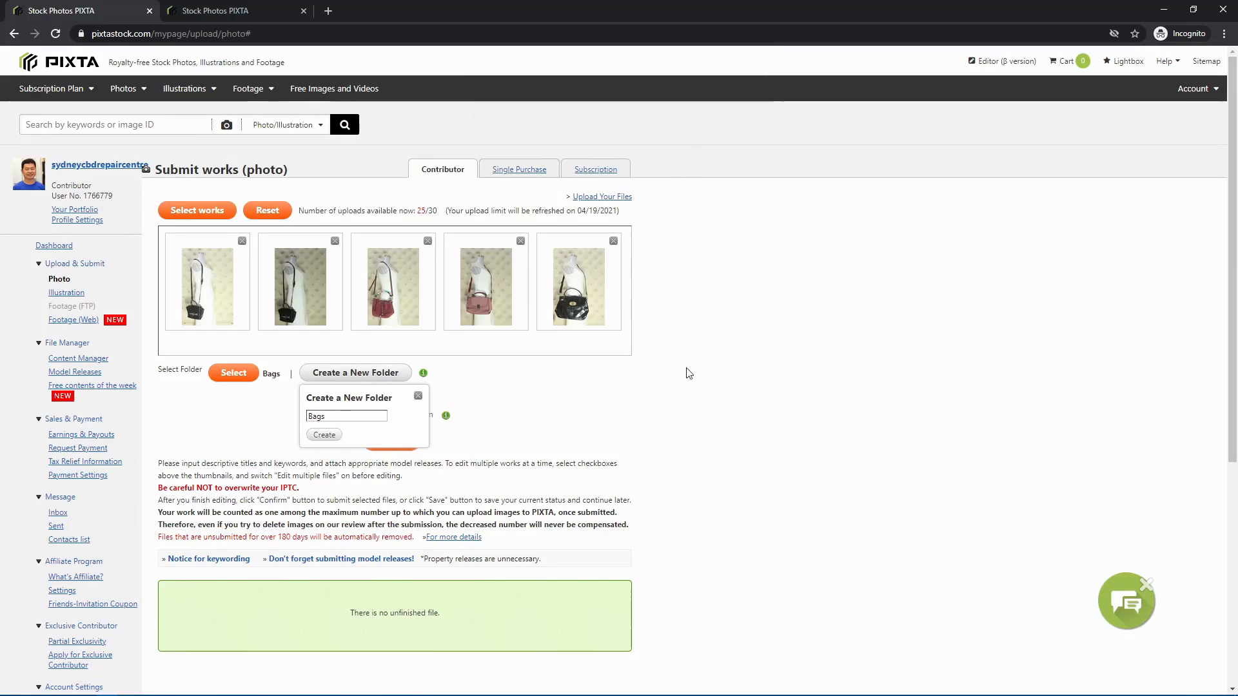
Check the folder choice and the IPTC note, and upload the five photos to the Bags folder without reflecting IPTC information.
click(245, 377)
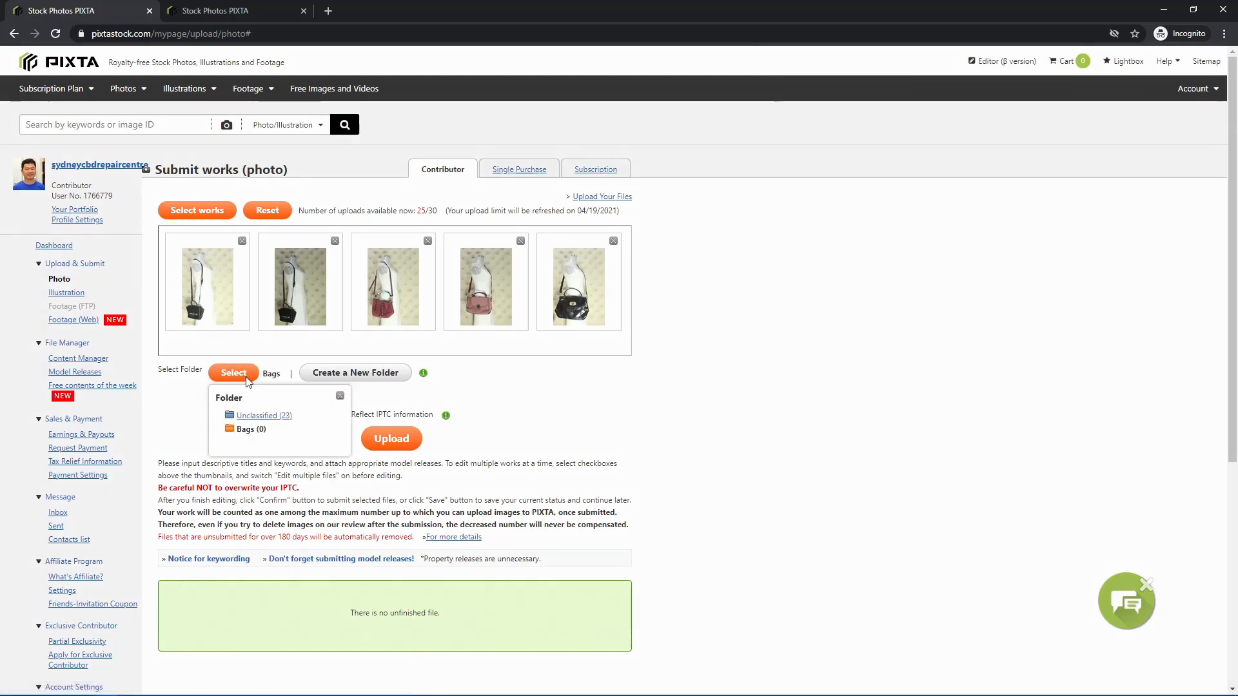
triple_click(235, 431)
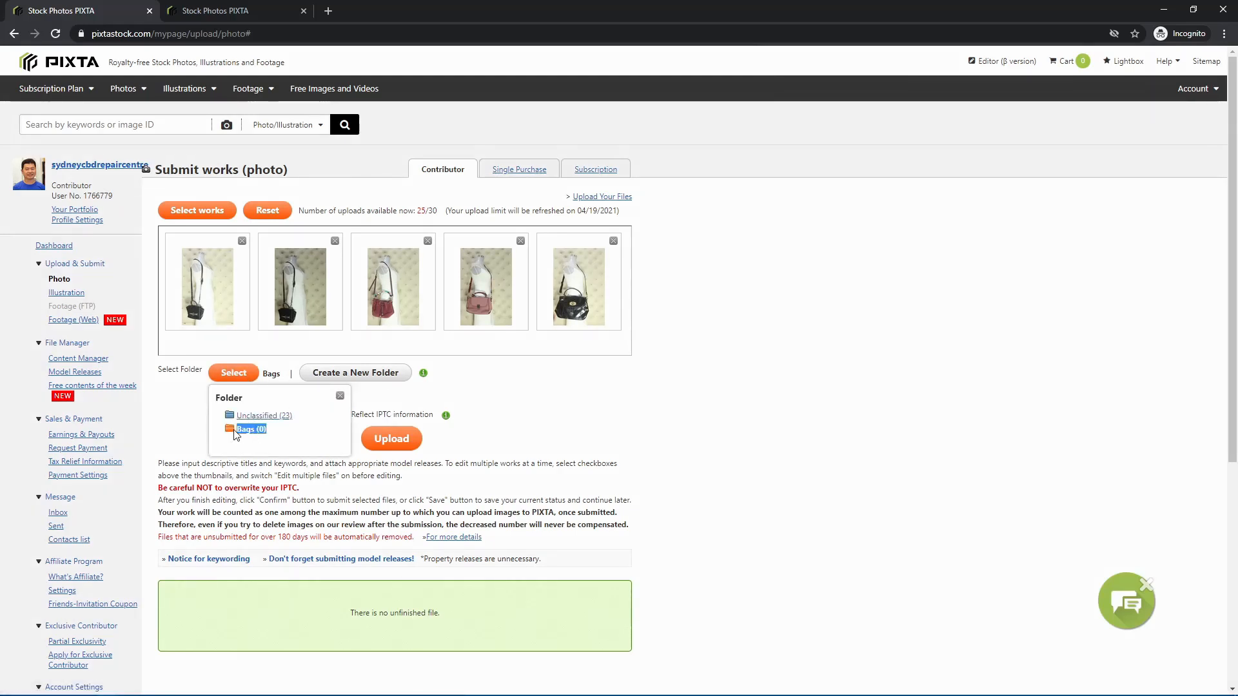
click(273, 436)
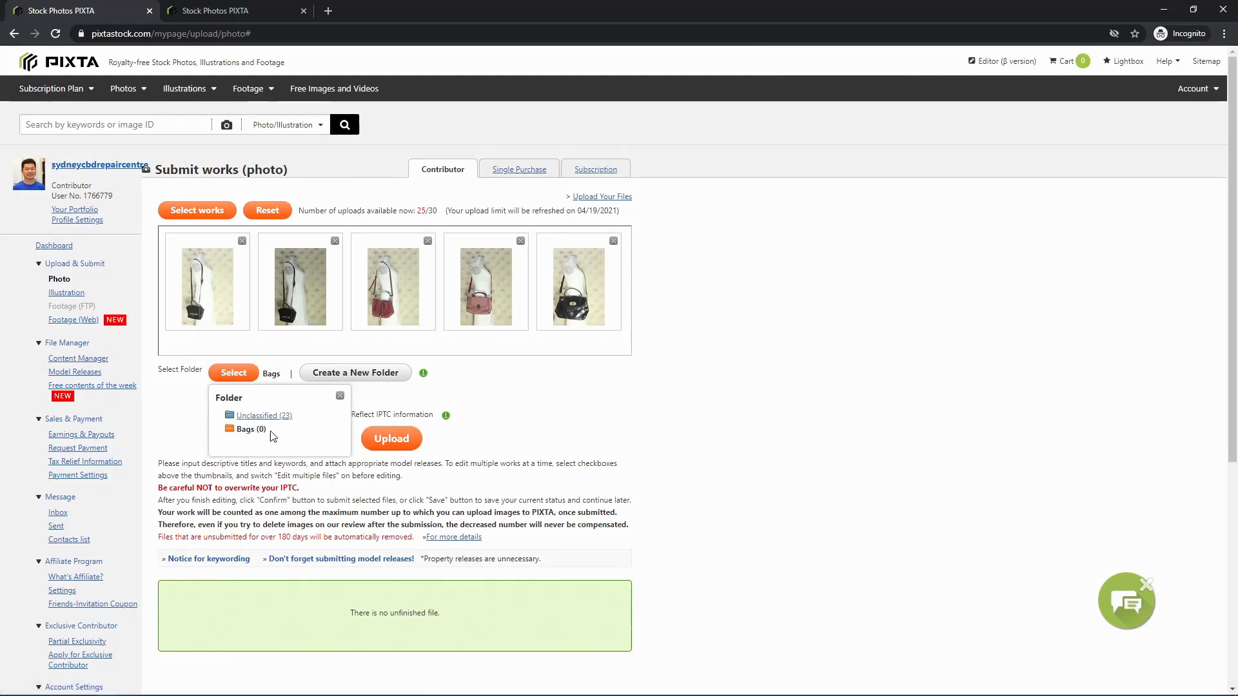
click(520, 418)
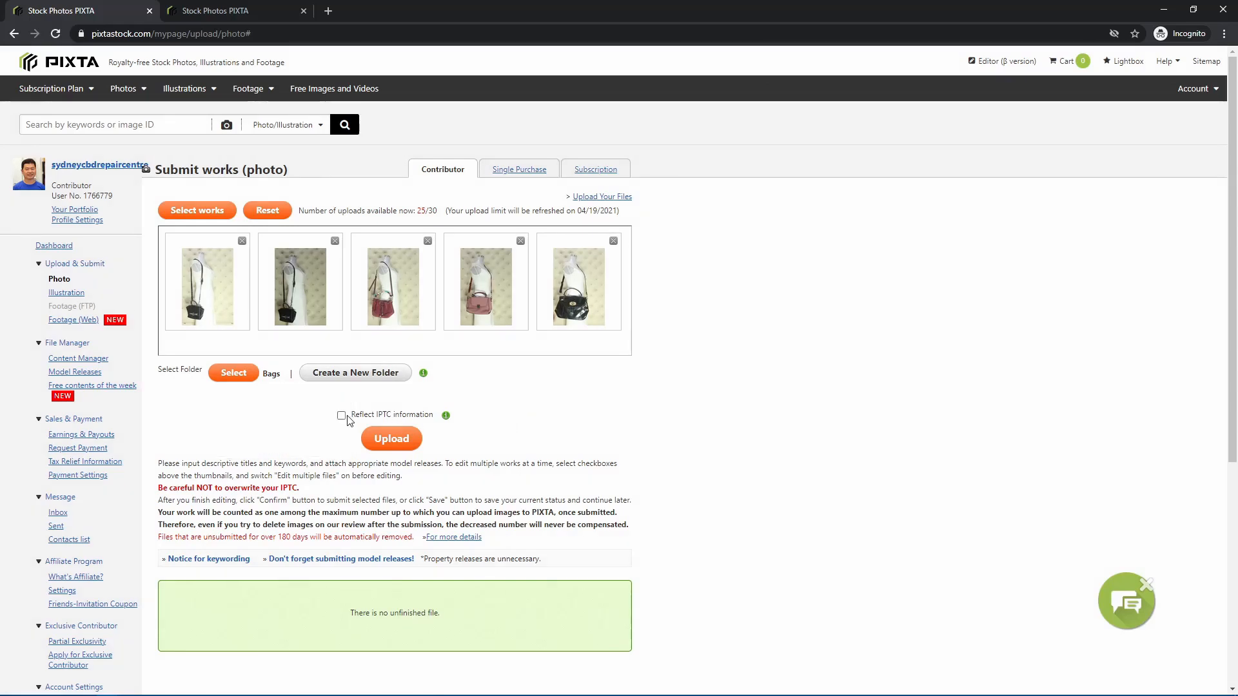
mouse_move(450, 419)
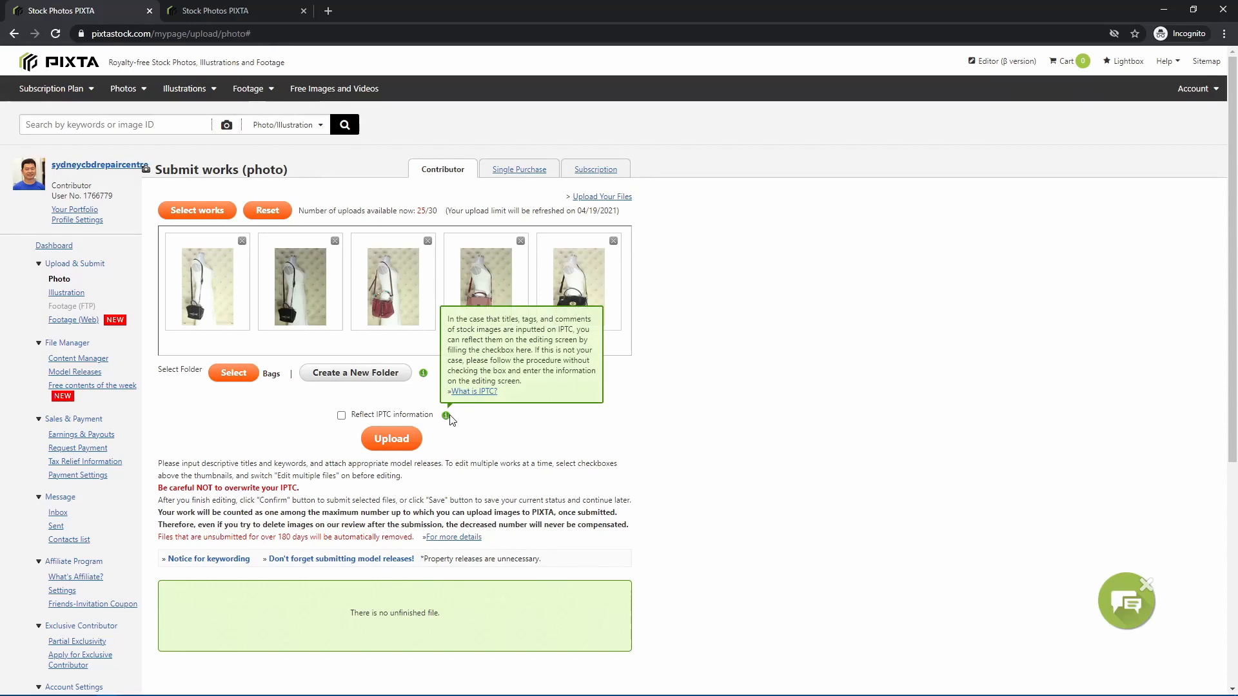
click(401, 453)
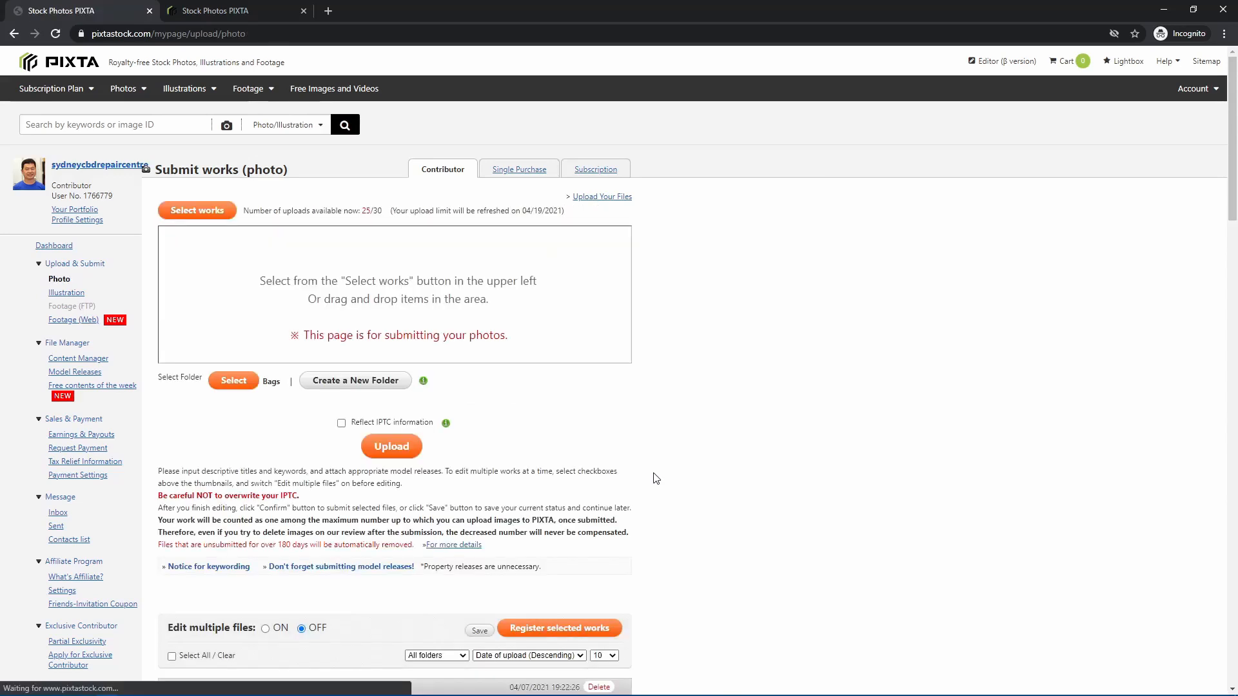
Enter "Black Bag on White Mannequin" as the title of IMG_0185.JPG.
scroll(657, 478, down, 9)
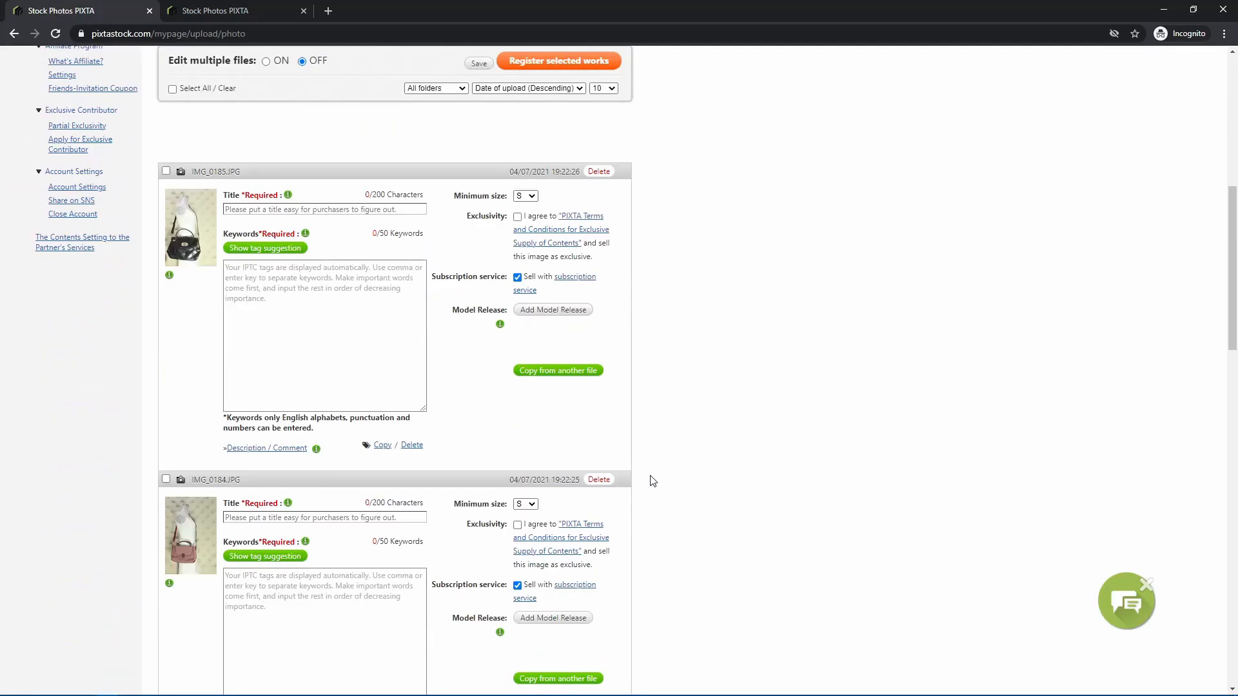
scroll(659, 547, up, 9)
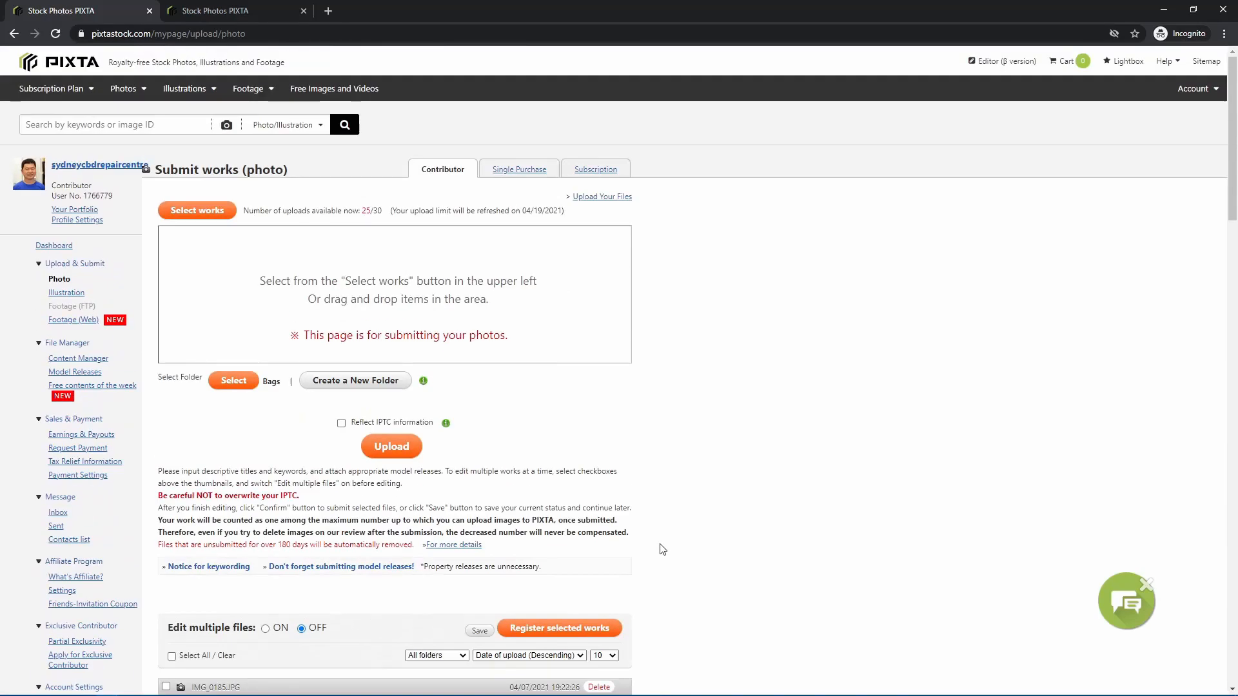
scroll(608, 602, down, 9)
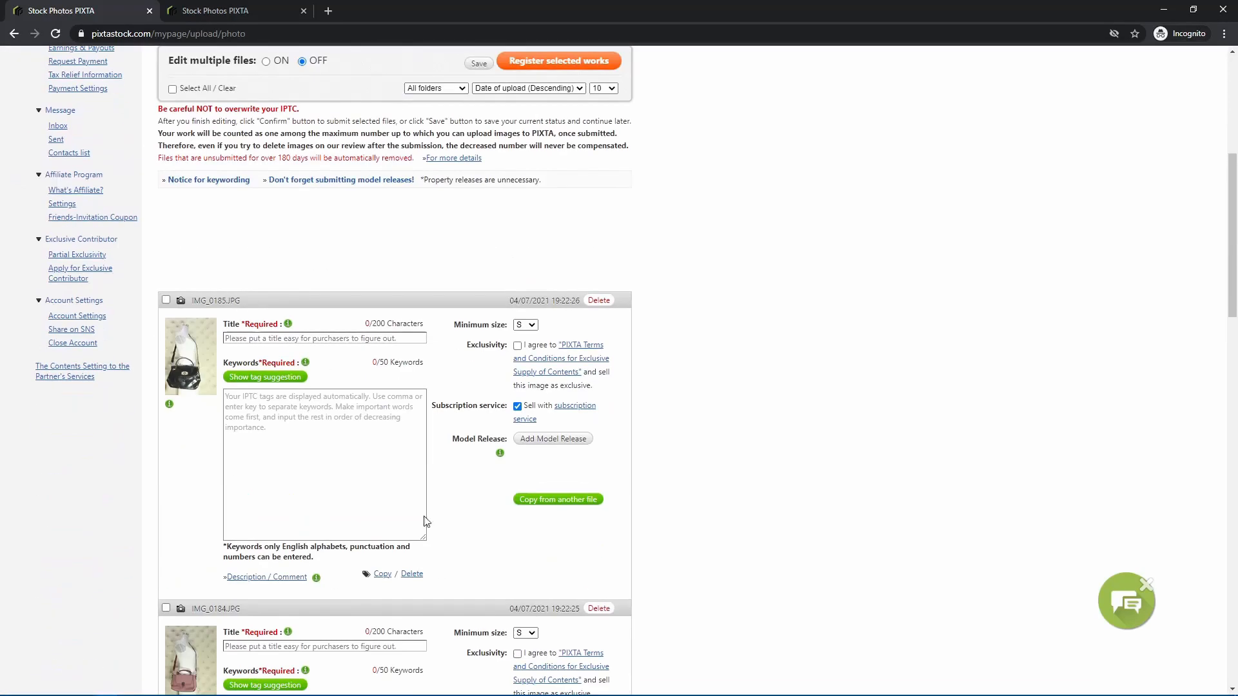
click(167, 301)
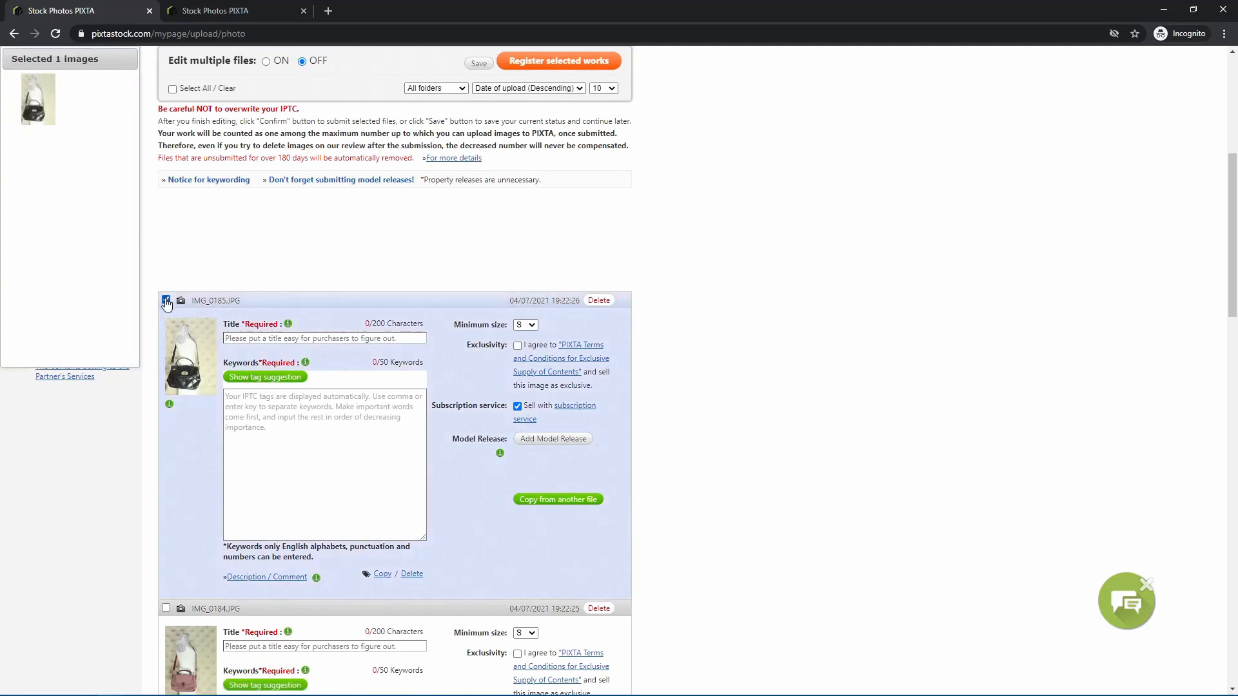
click(167, 301)
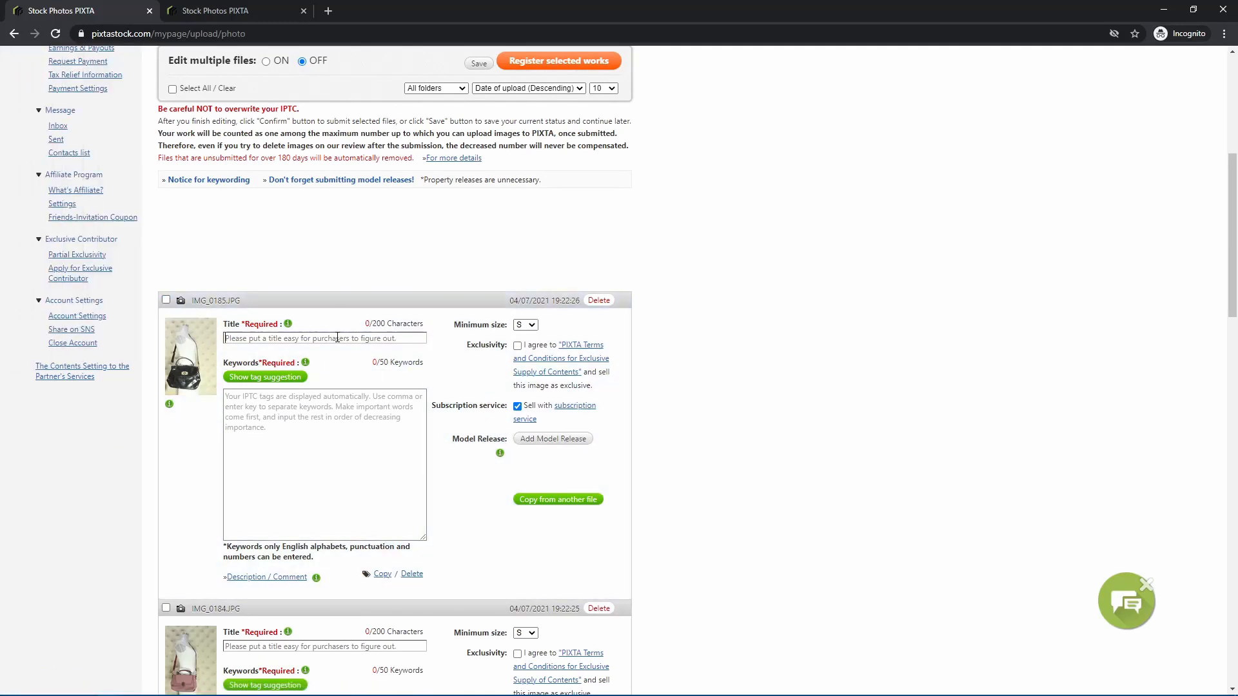
text(Black Ba)
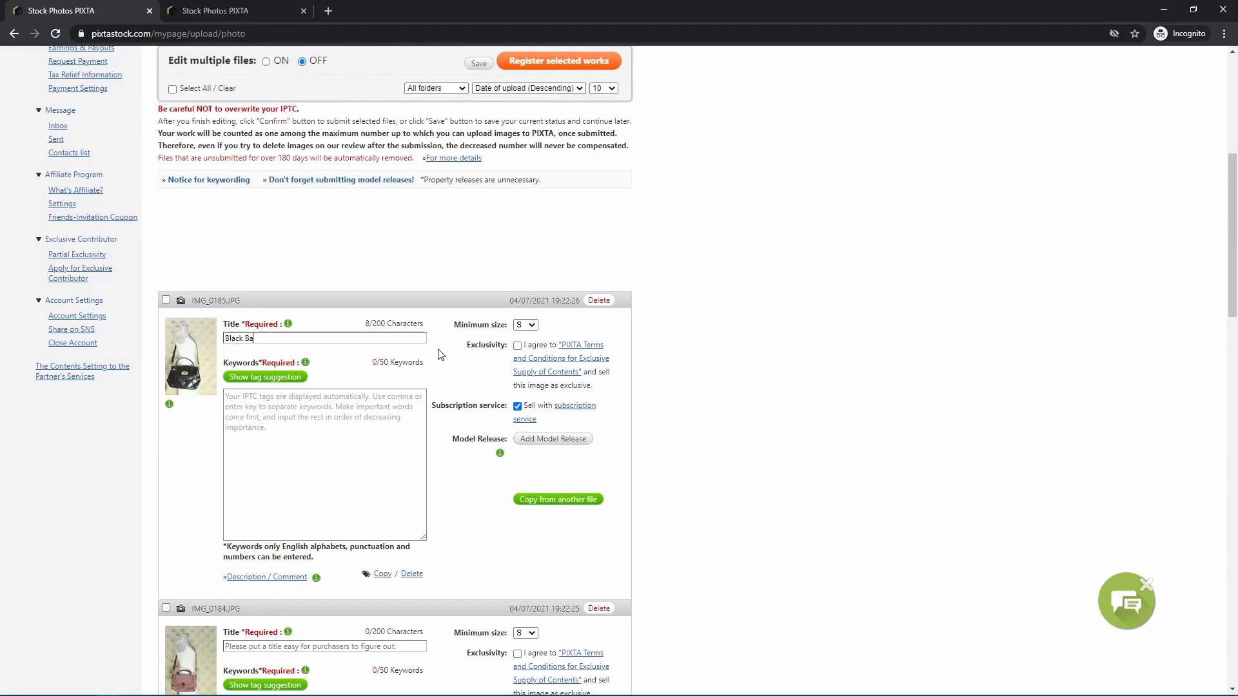
text(g on White Mannequin)
Add the keywords bag, mannequin, black bag and white mannequin to IMG_0185.JPG.
click(336, 453)
text(b)
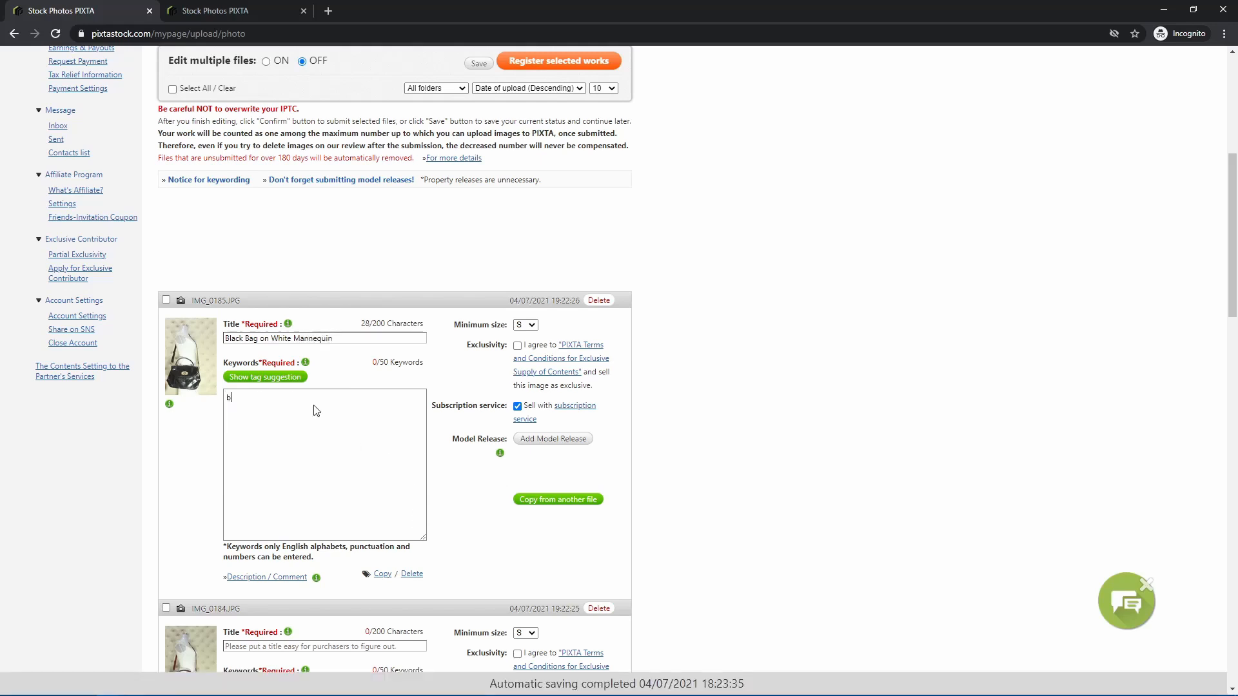
text(ag)
key(Return)
text(mannequin)
key(Return)
text(black bag)
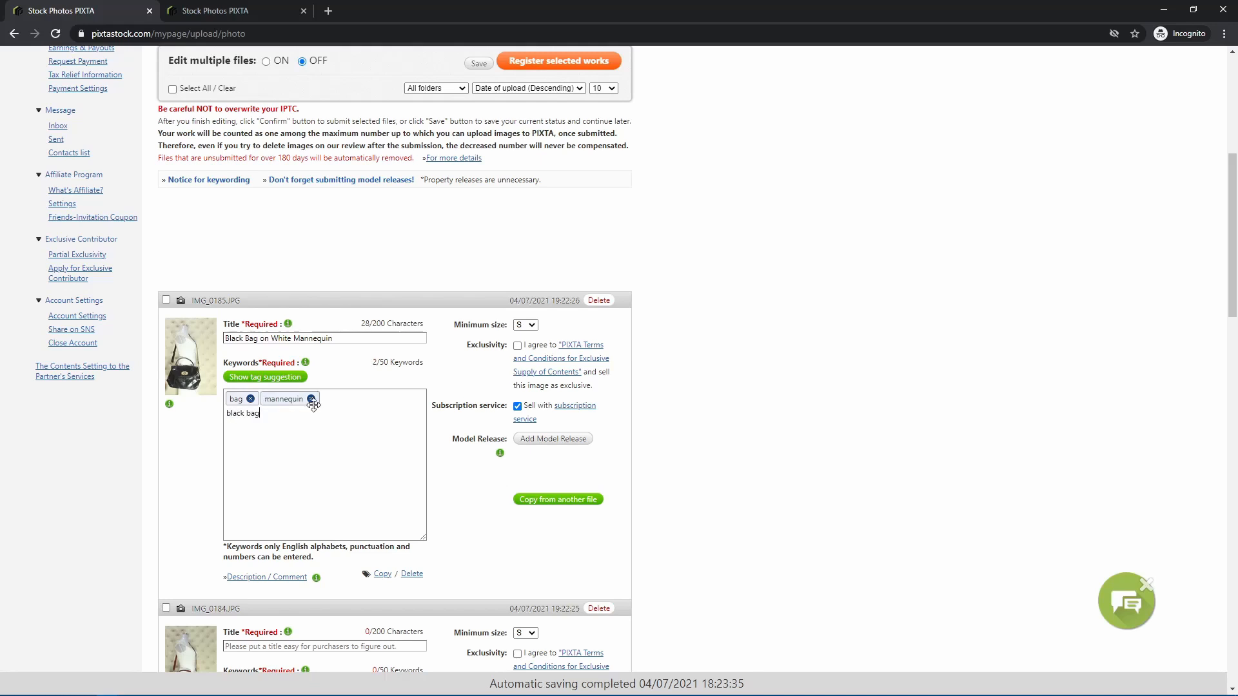
key(Return)
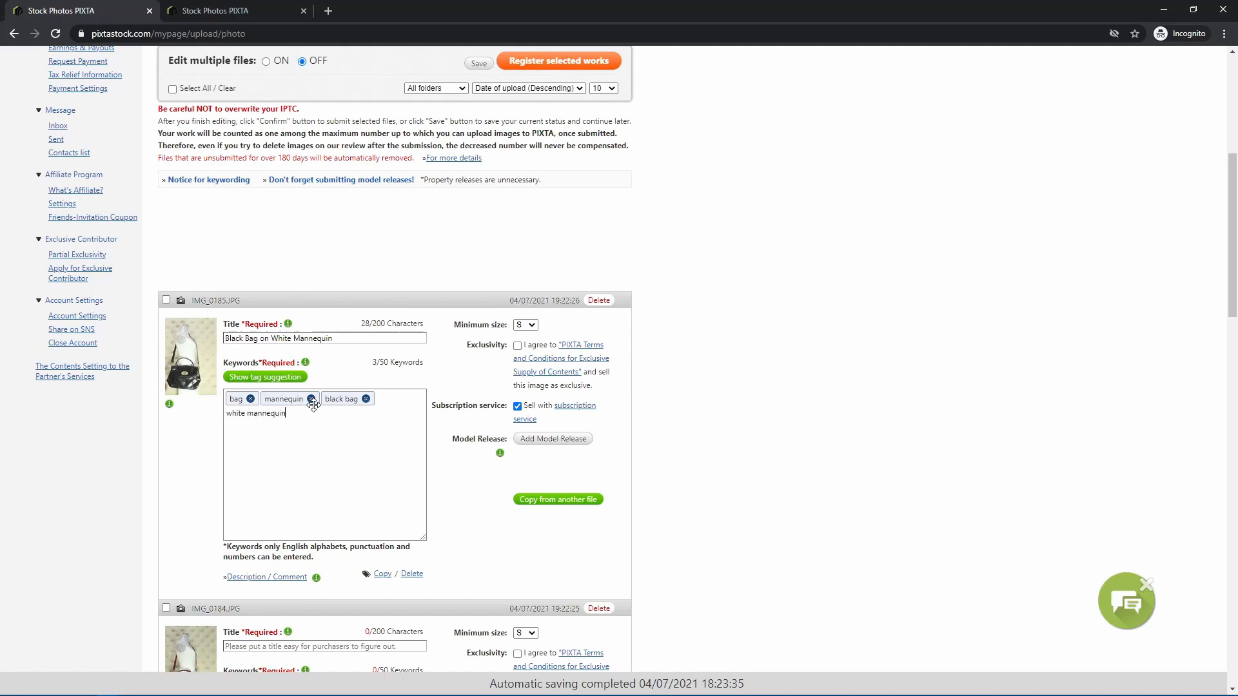
text(white mannequin)
key(Return)
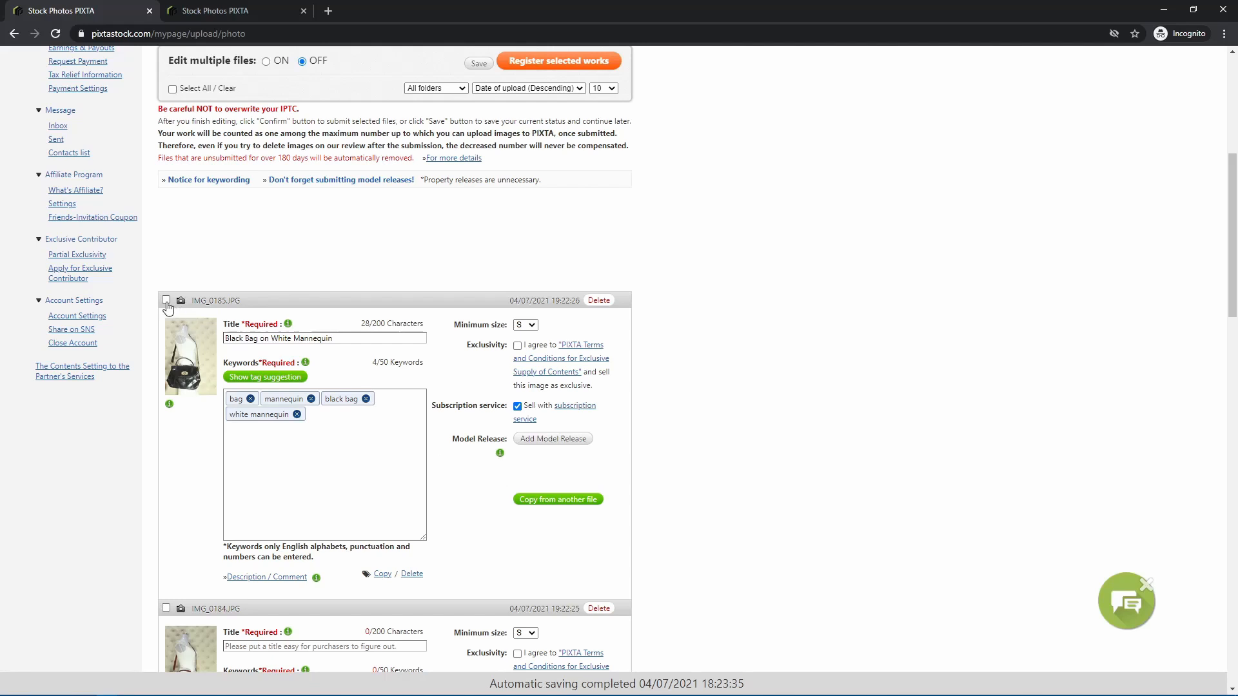
Turn on editing of multiple files and select all uploaded photos.
scroll(249, 450, down, 18)
click(166, 373)
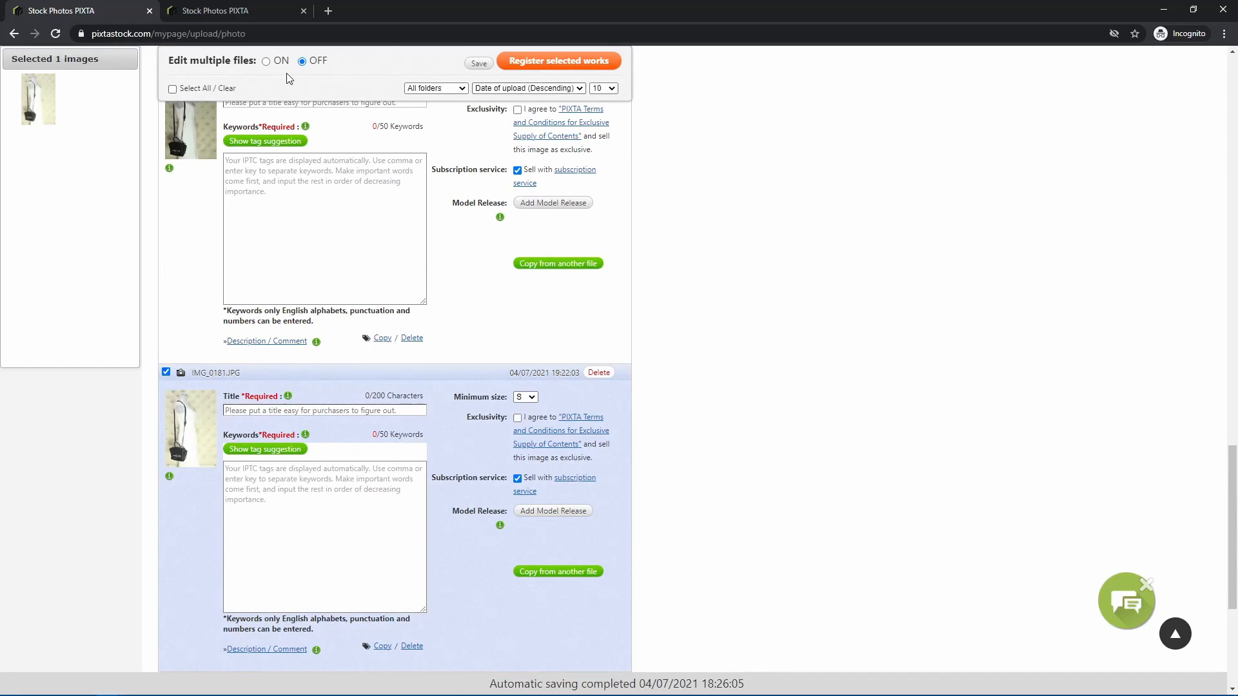
click(265, 61)
click(172, 89)
Show the tag suggestions for IMG_0181.JPG and add woman, fashion, white and indoor to the selected photos' keywords.
scroll(248, 353, up, 3)
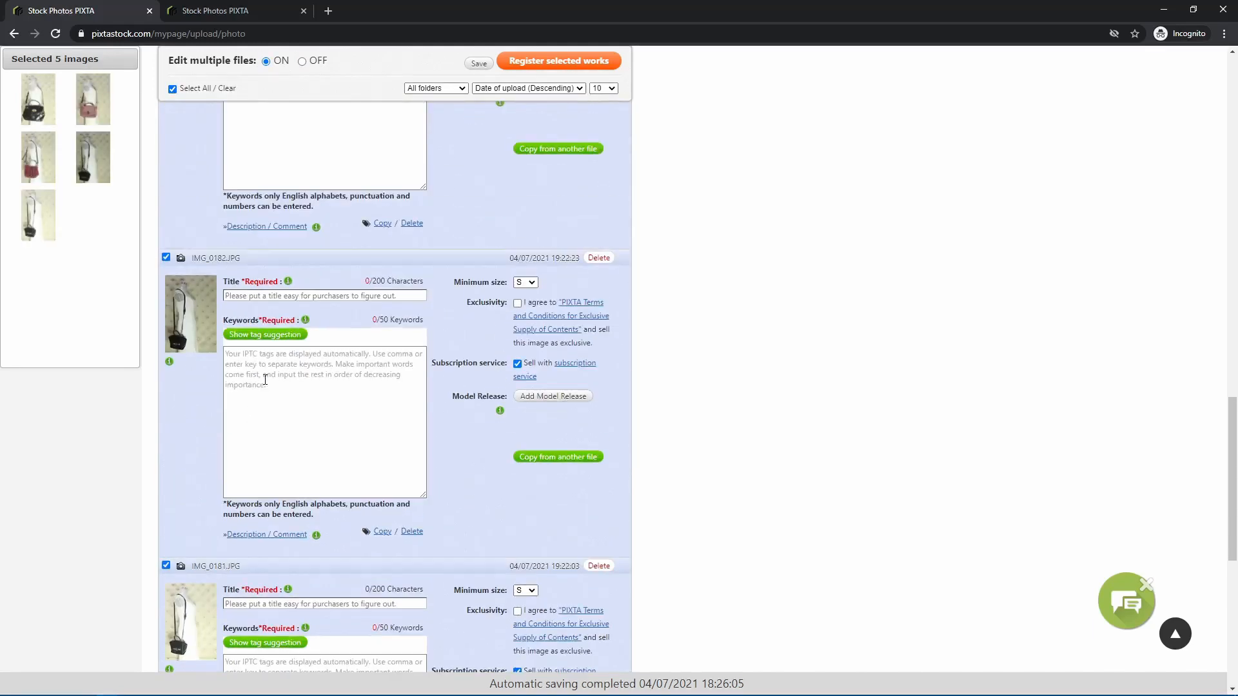
scroll(340, 488, up, 6)
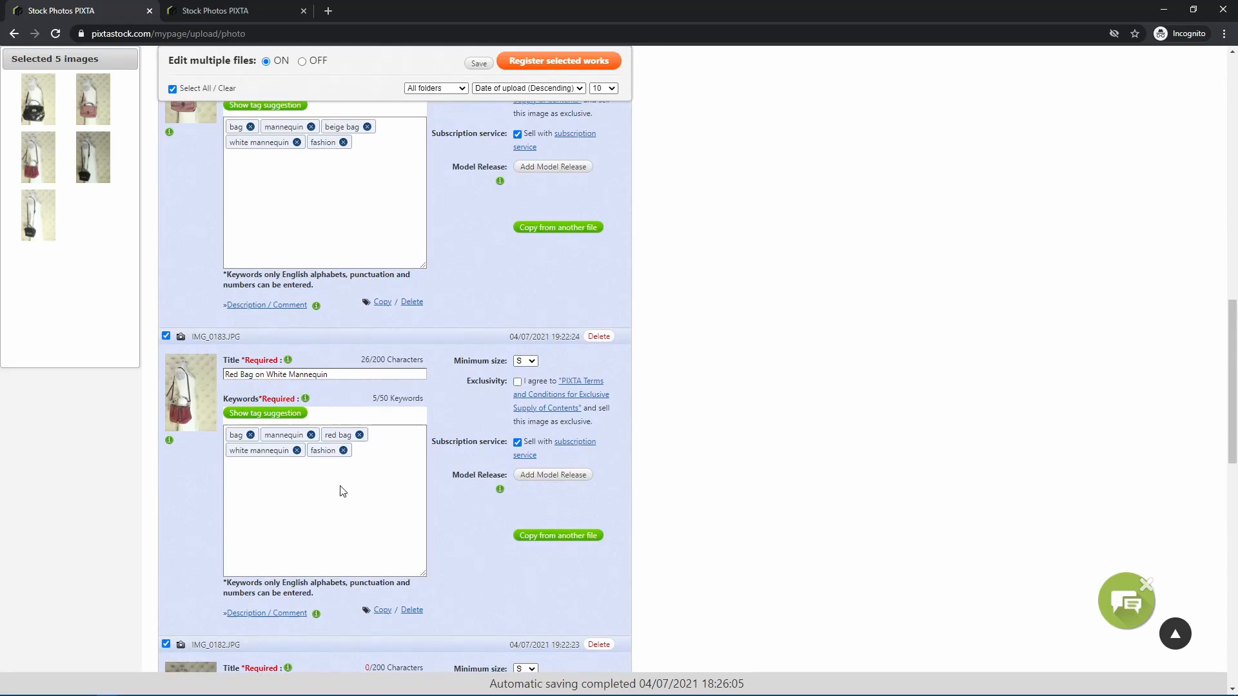
scroll(342, 492, down, 9)
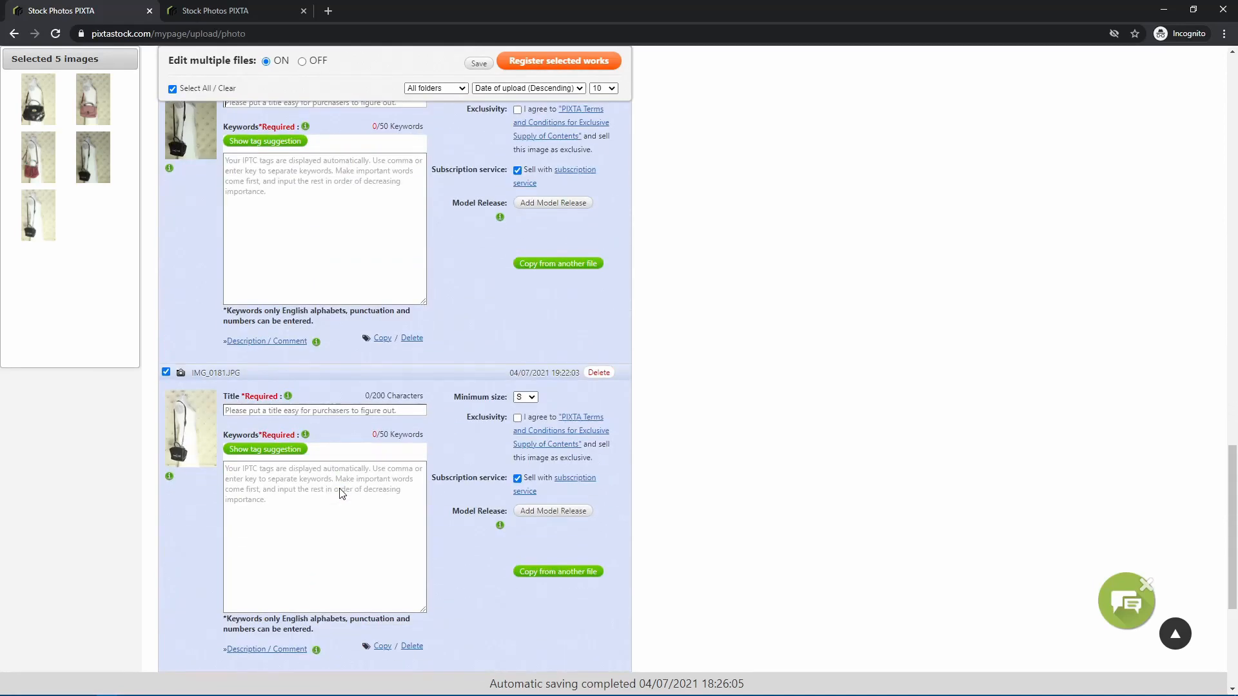
click(291, 451)
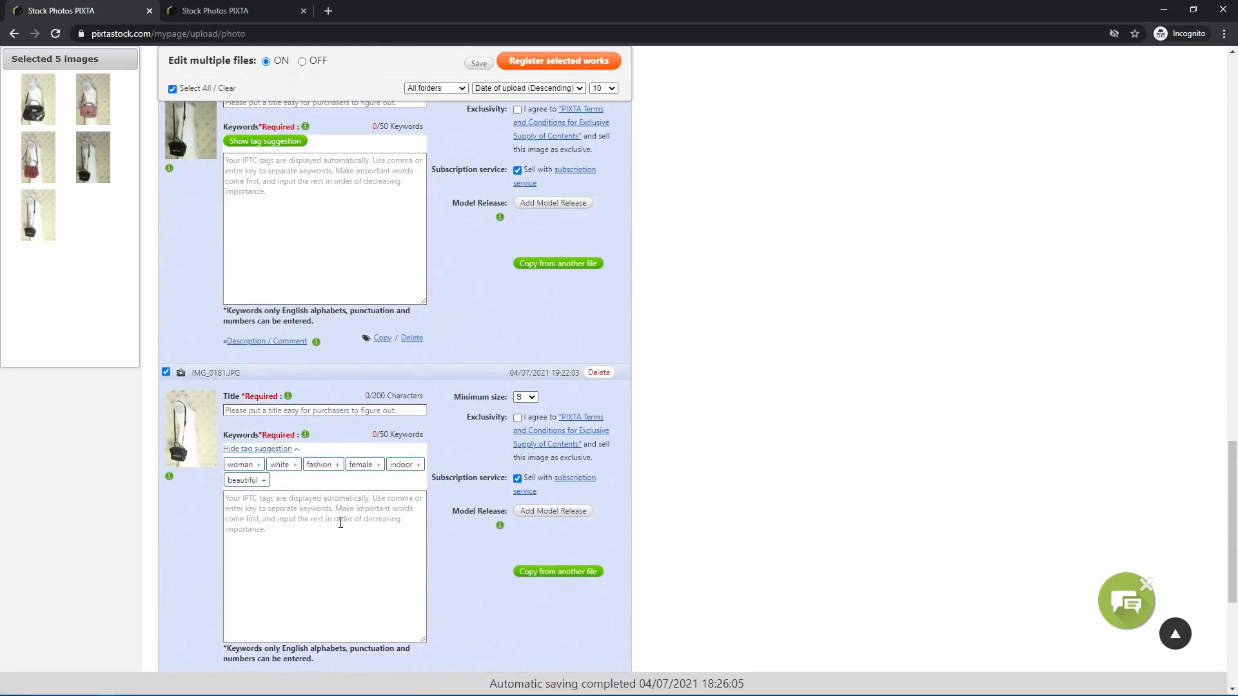
click(260, 469)
click(291, 469)
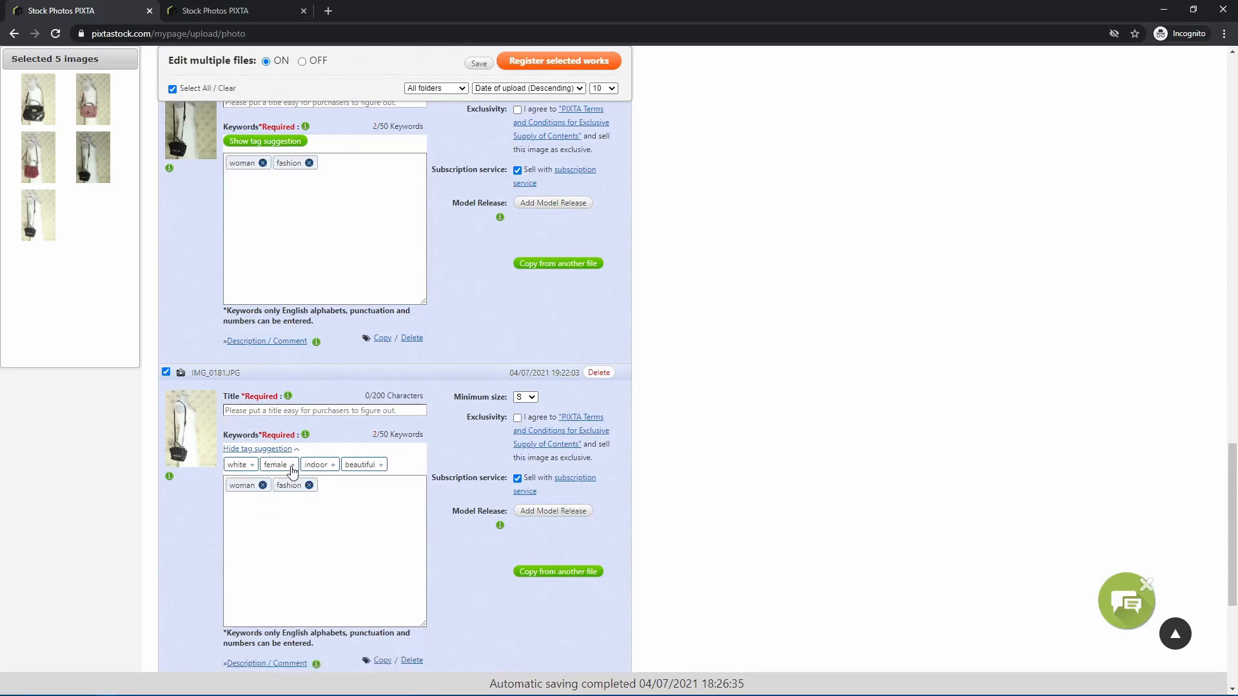
click(254, 469)
click(294, 469)
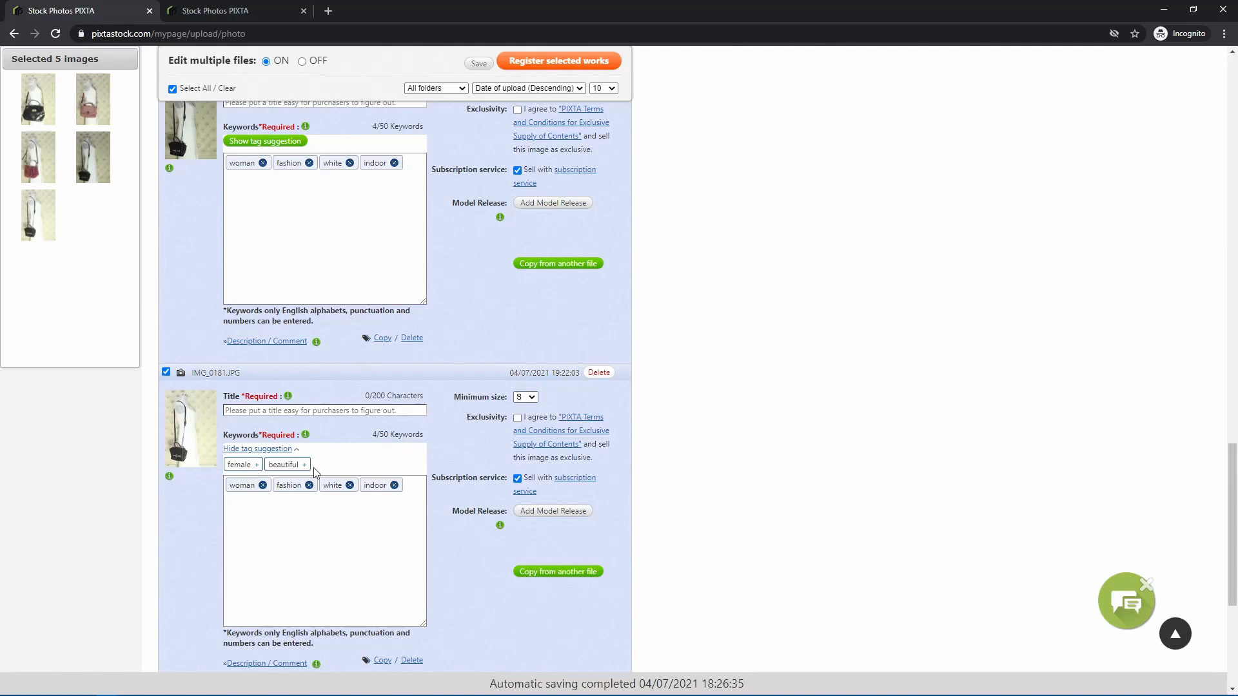
Add the suggested tags beautiful and female to the keywords of all selected photos.
click(308, 471)
click(260, 469)
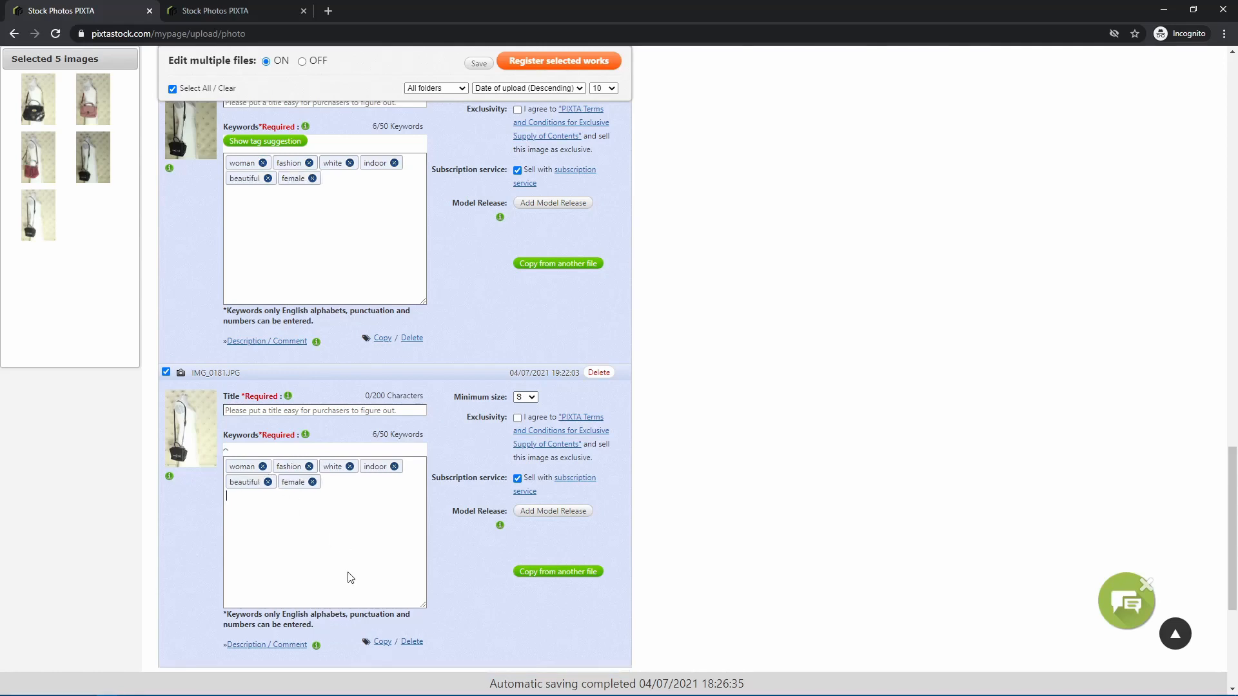
scroll(351, 577, up, 5)
scroll(350, 577, up, 5)
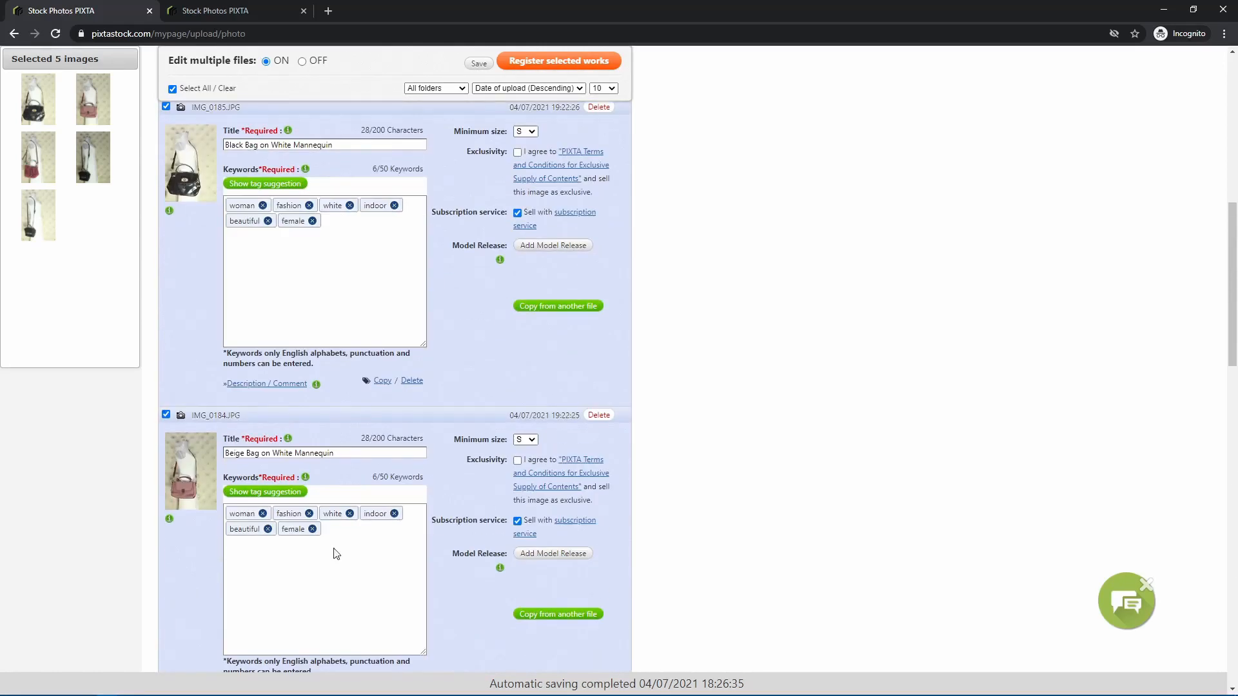
scroll(311, 434, up, 8)
scroll(360, 532, down, 9)
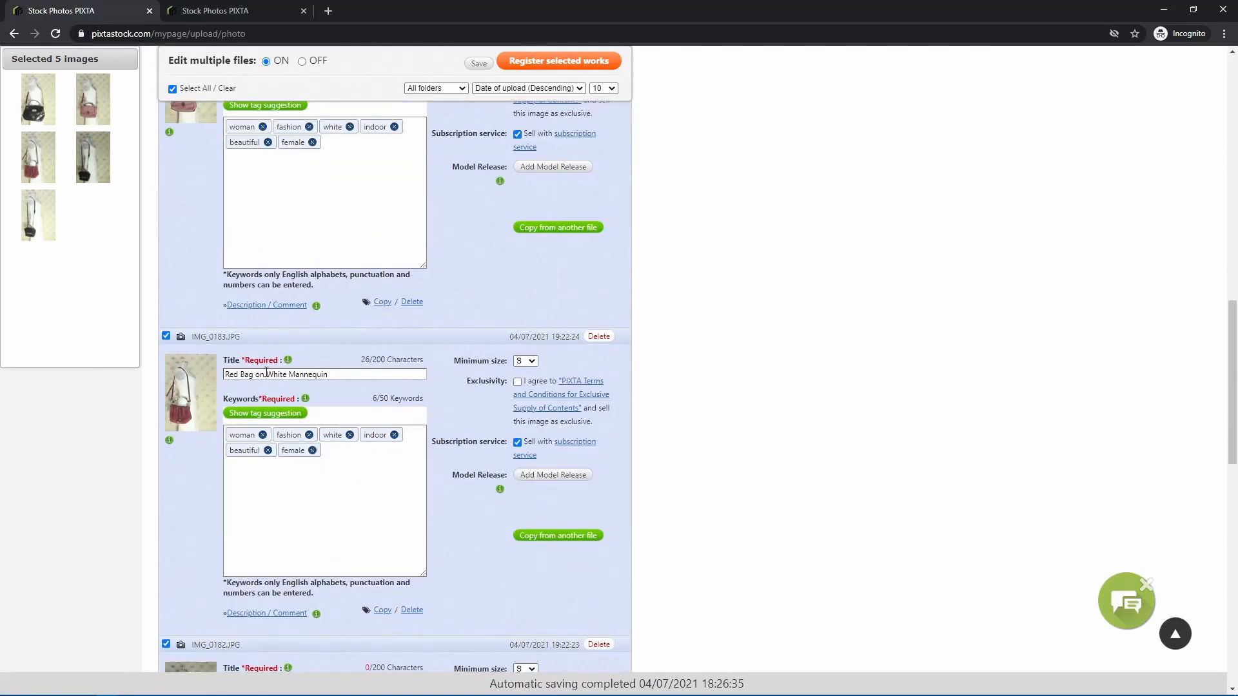
Turn off editing of multiple files, clear the photo selection, and enter "Small Bag on White Mannequin" as the title of IMG_0182.JPG.
scroll(261, 387, down, 4)
click(301, 62)
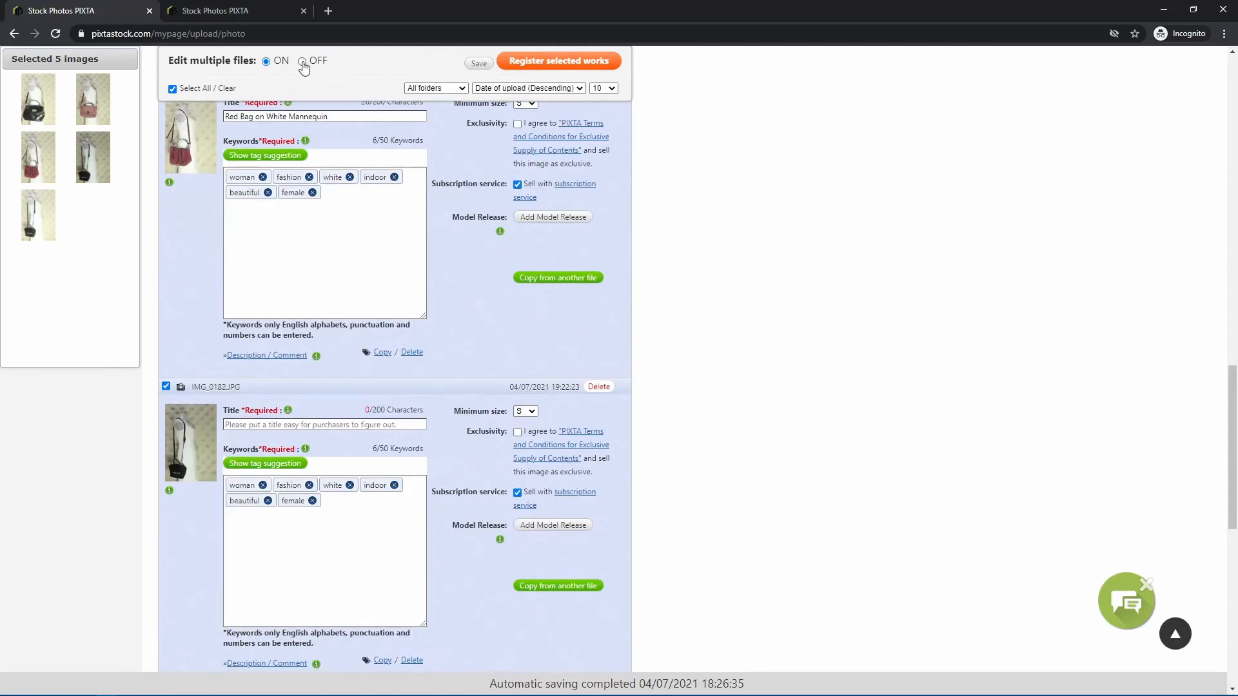
click(172, 89)
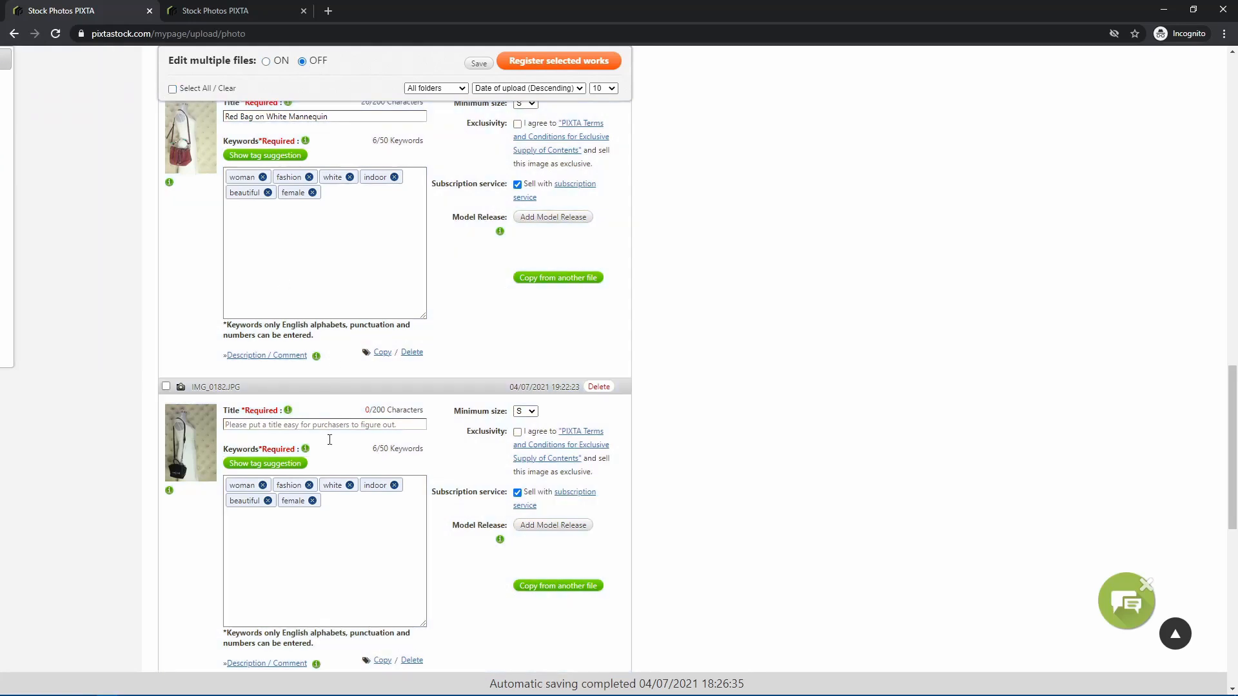
click(282, 427)
text(Small Bag on White Mannequin)
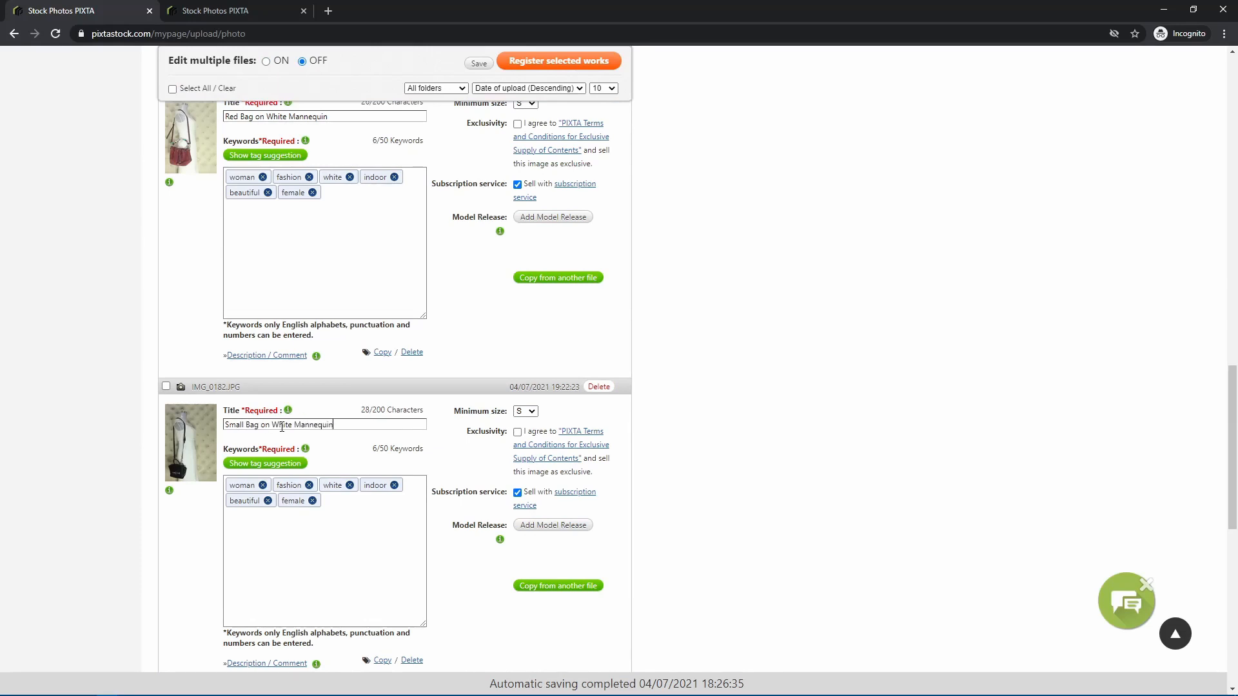
Copy the title "Small Bag on White Mannequin" from IMG_0182.JPG to the title of IMG_0181.JPG.
scroll(312, 509, down, 4)
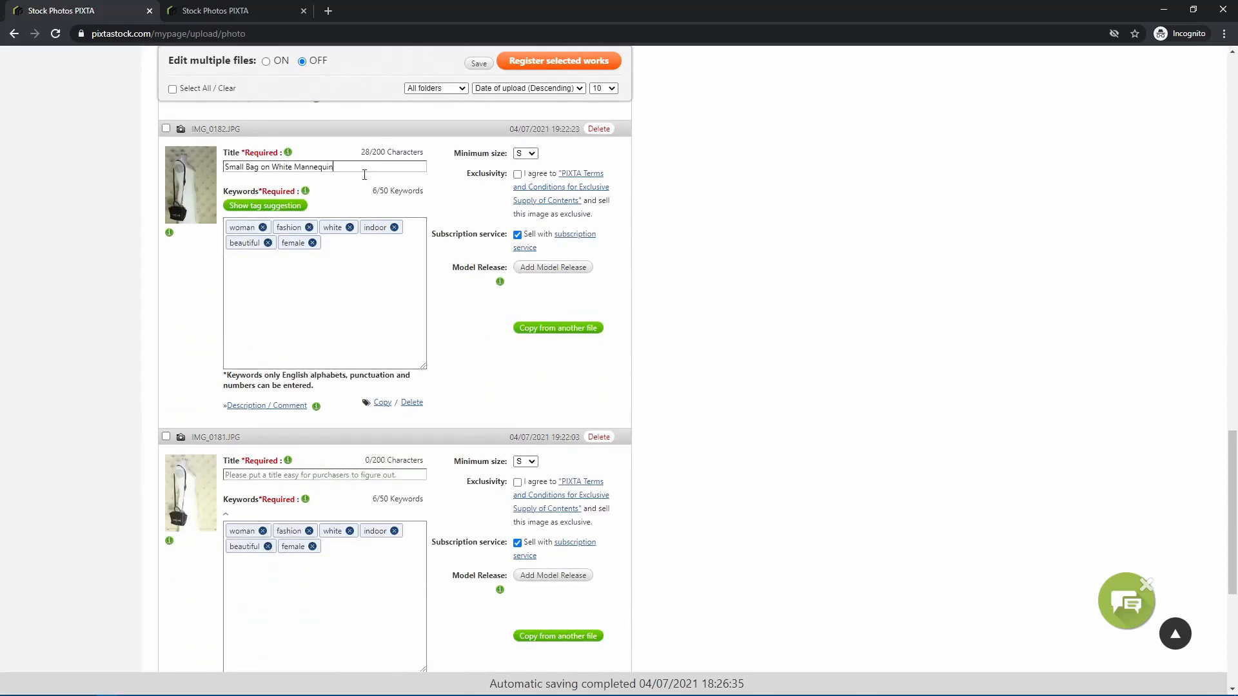
drag(348, 167, 108, 193)
key(ctrl+c)
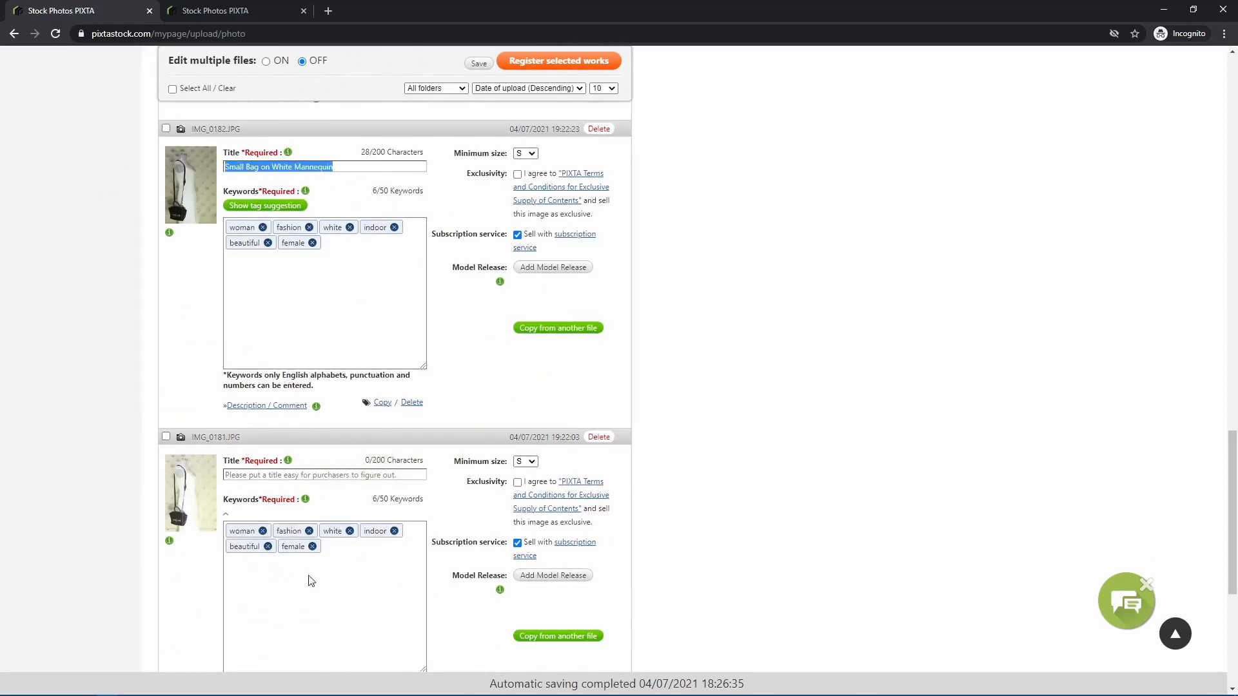
click(272, 476)
key(ctrl+v)
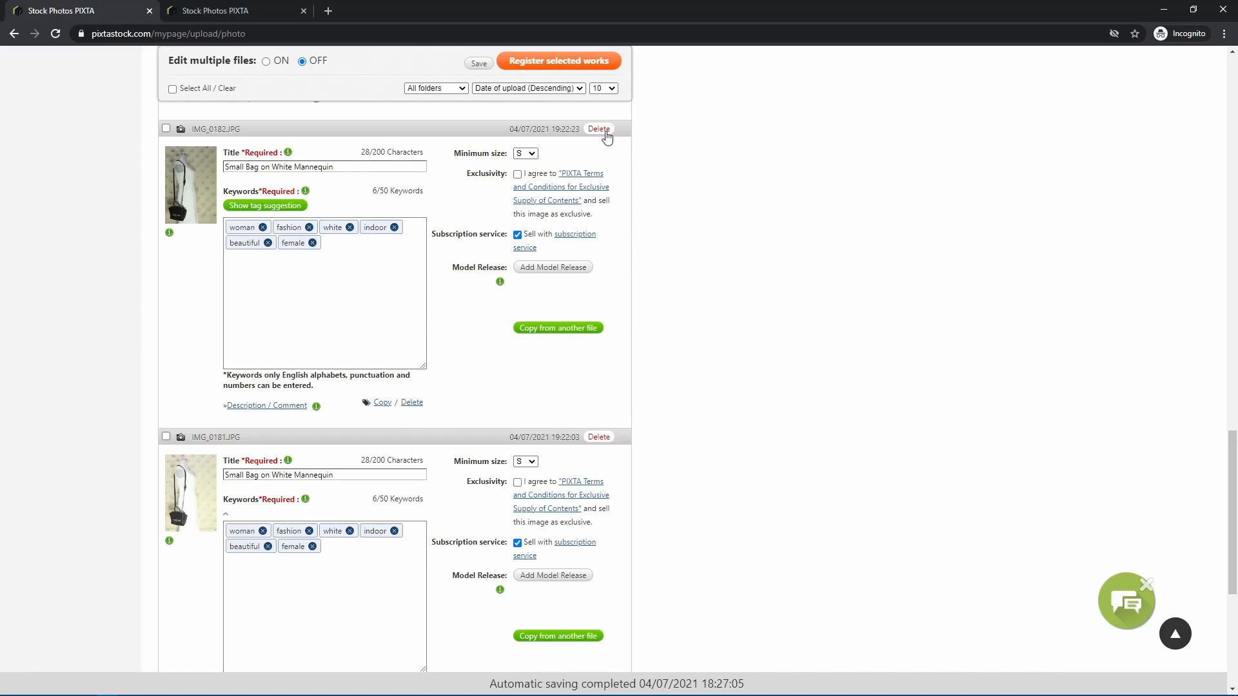
Clear the keywords of IMG_0182.JPG and add the suggested tags white, beautiful, woman, background, female and fashion.
click(411, 404)
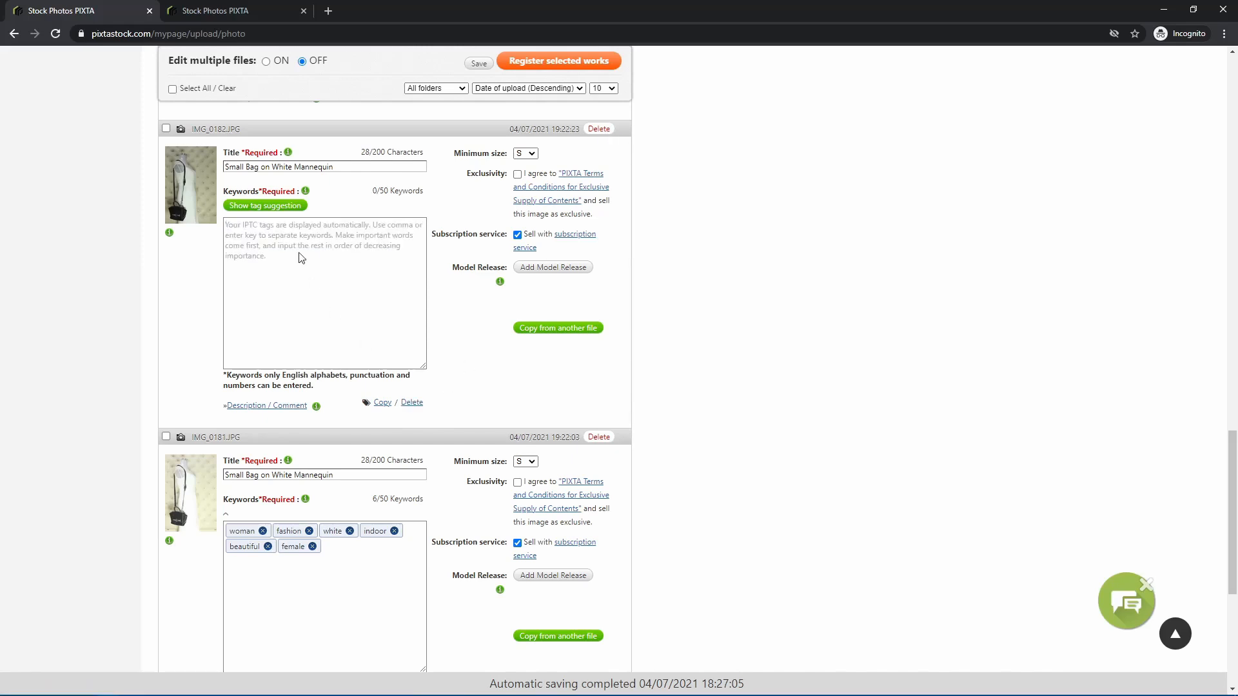
click(281, 206)
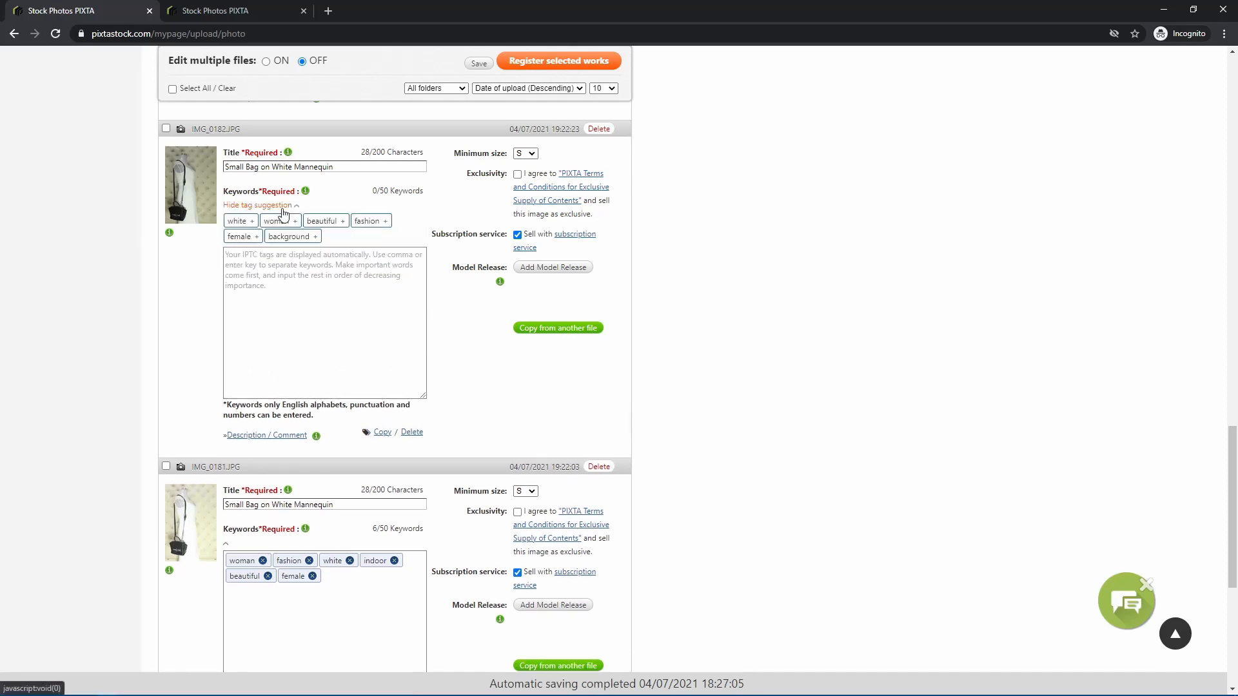
click(254, 222)
click(306, 223)
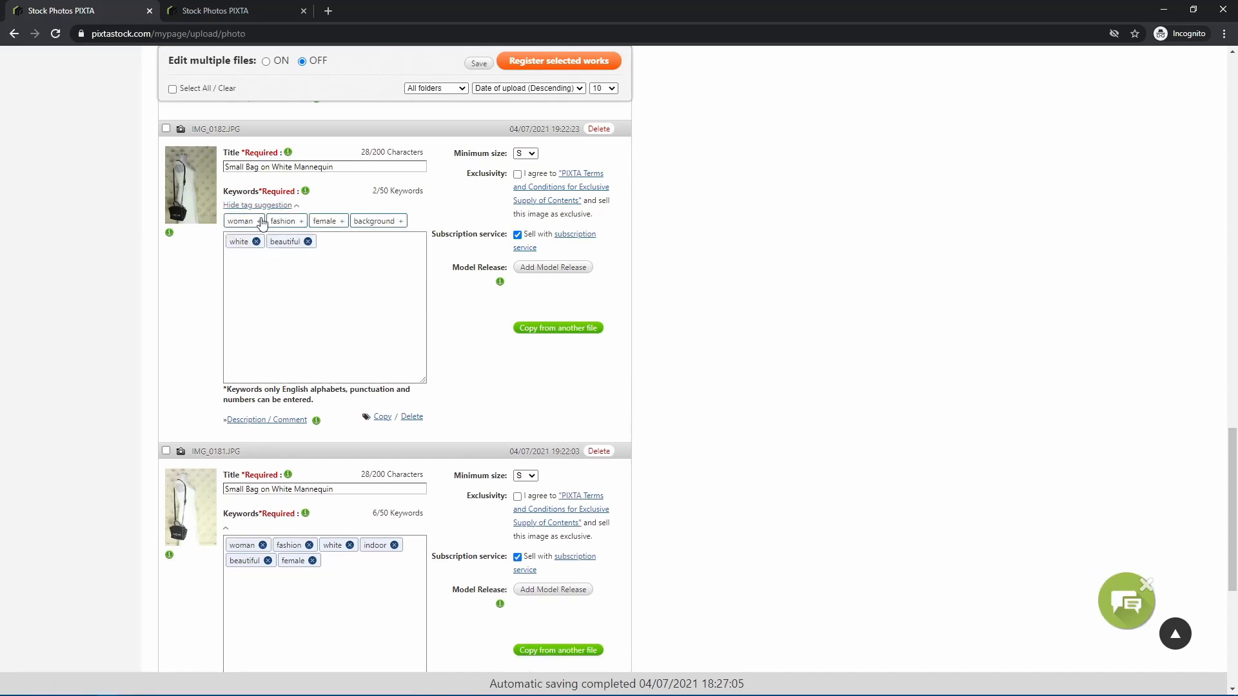
click(258, 223)
click(361, 221)
click(299, 221)
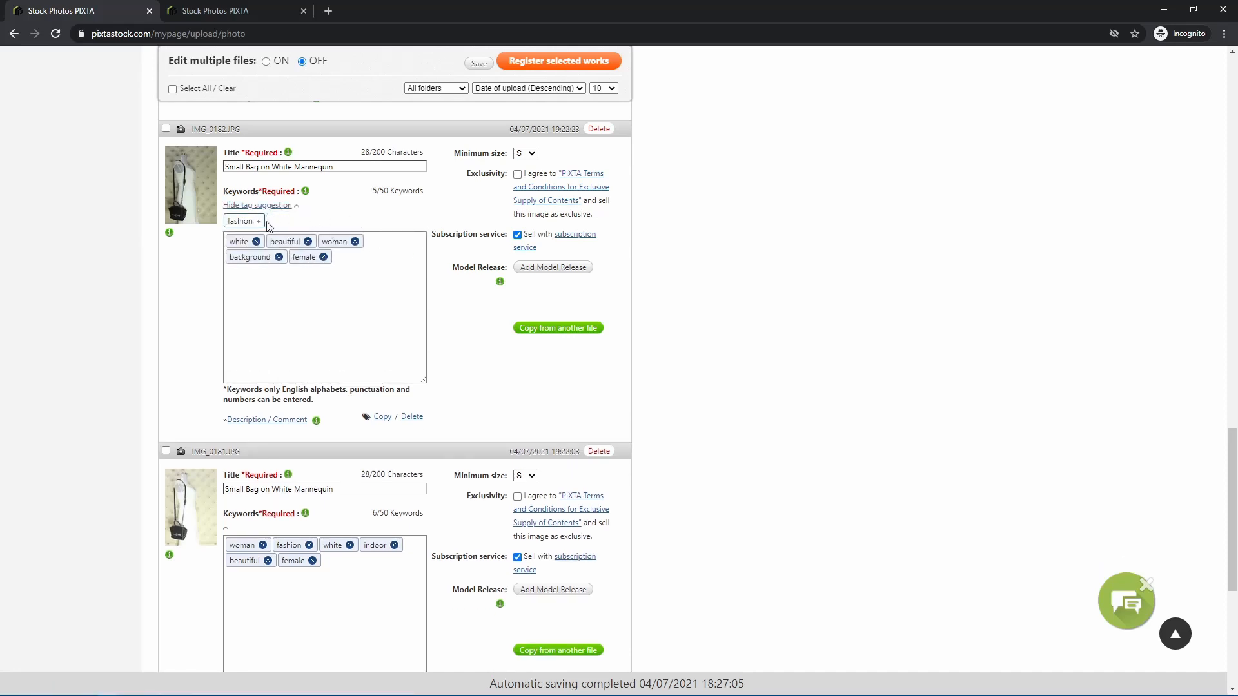
click(257, 221)
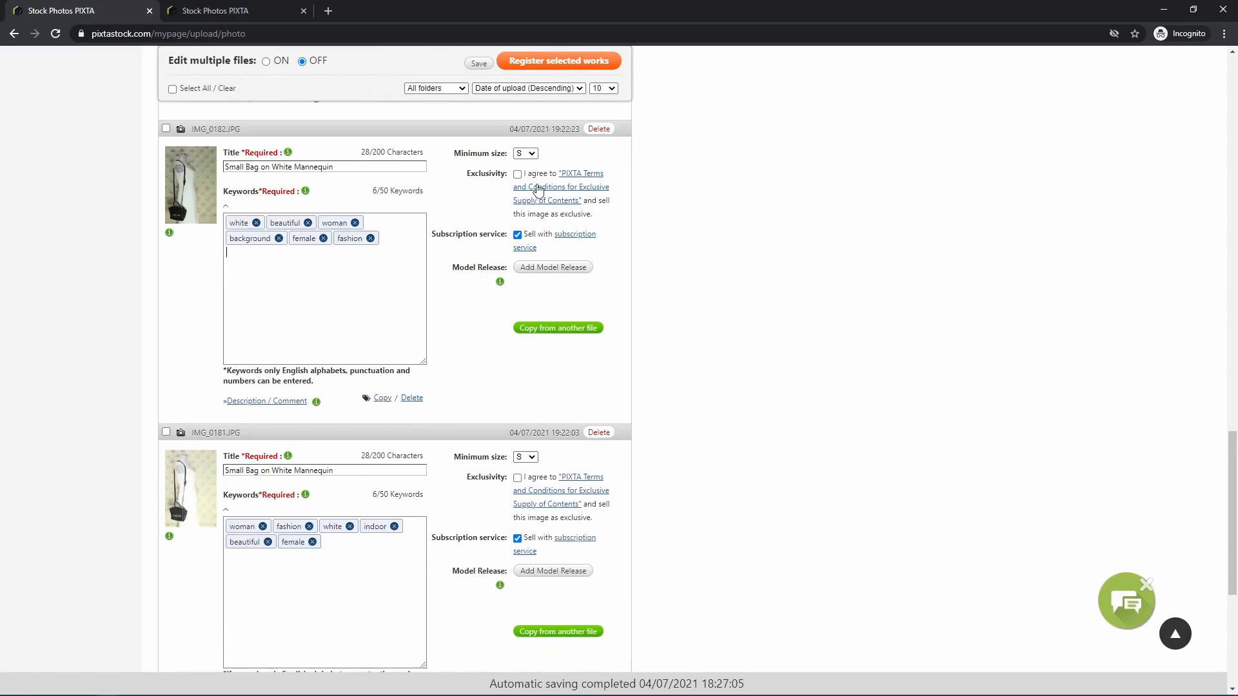
Delete the photo IMG_0182.JPG from the uploaded works.
click(599, 129)
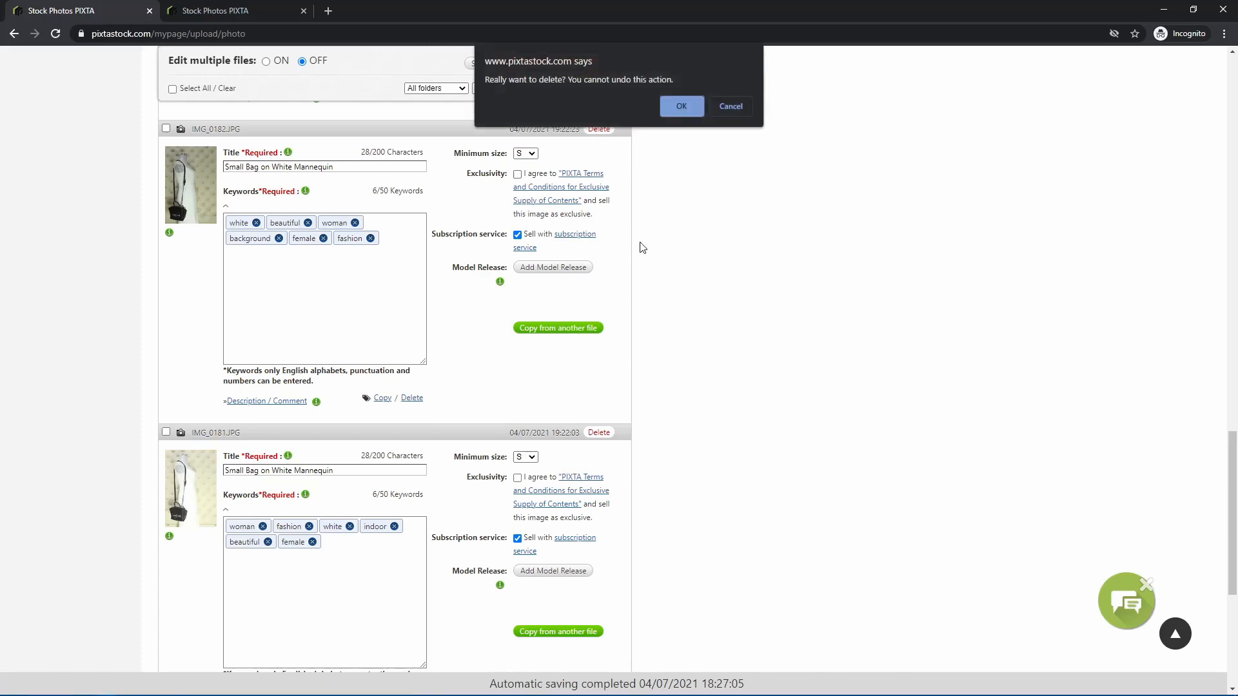
click(681, 107)
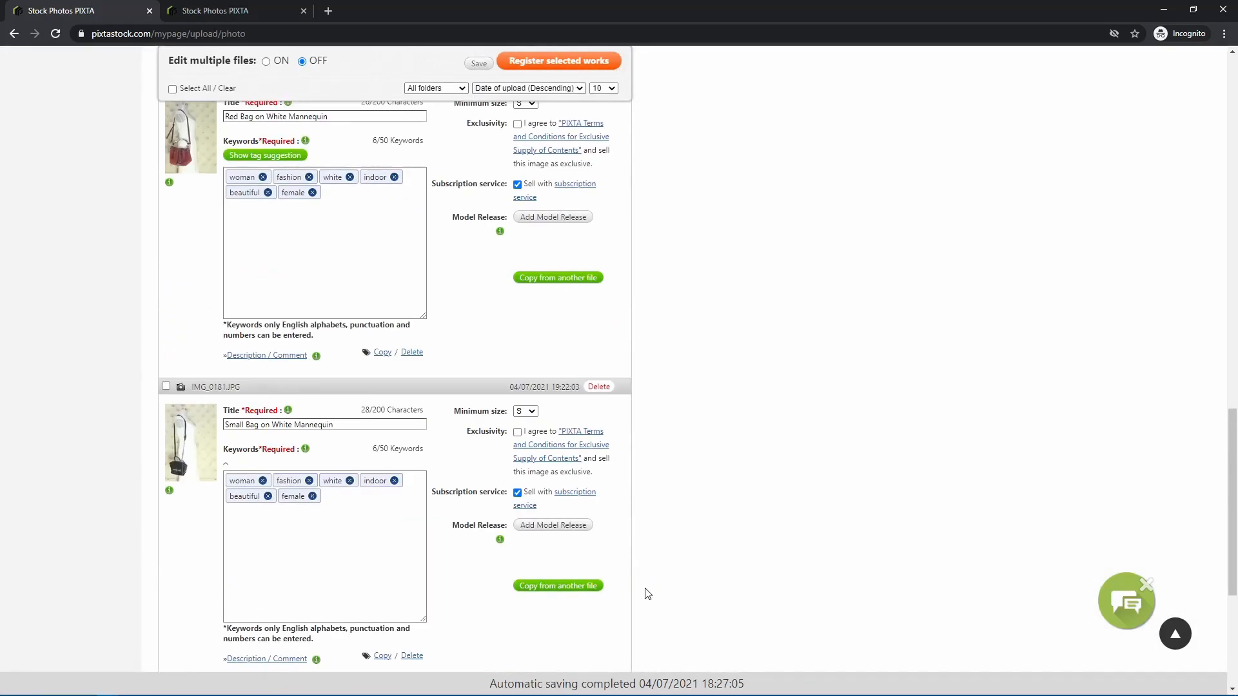
Select all remaining uploaded photos, check their titles and keywords, and register the selected works.
scroll(580, 575, up, 5)
scroll(577, 576, up, 10)
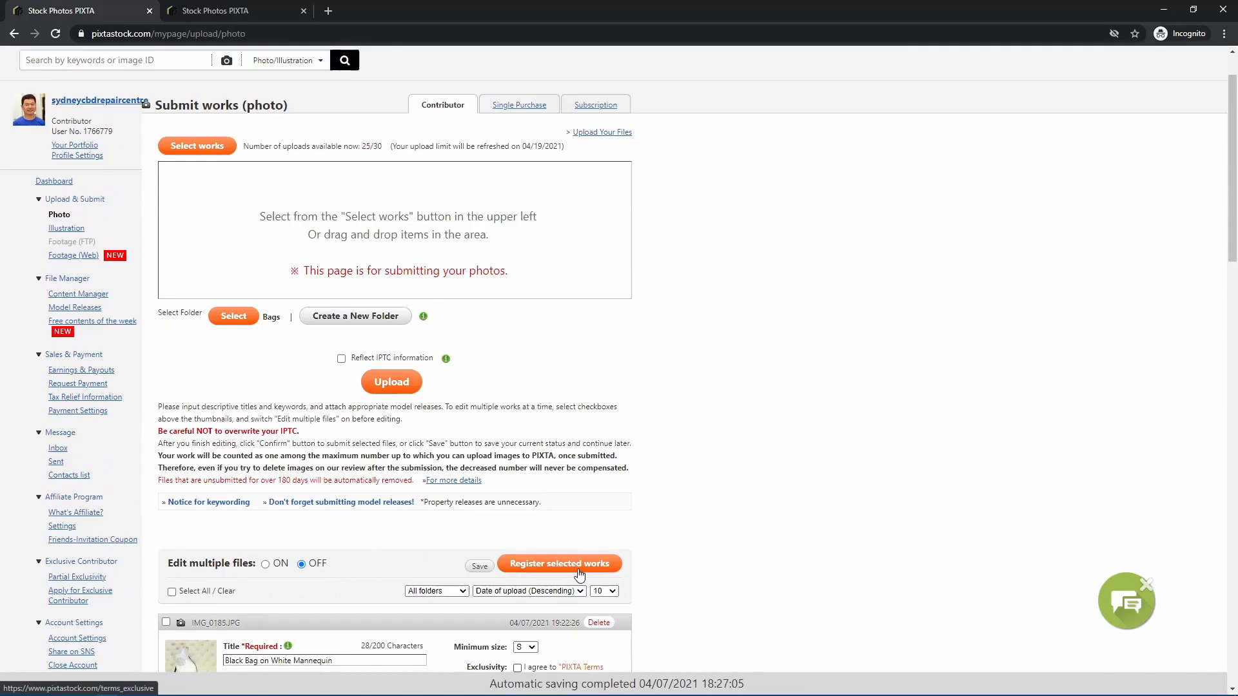
scroll(580, 572, down, 4)
scroll(580, 571, down, 2)
scroll(581, 572, up, 1)
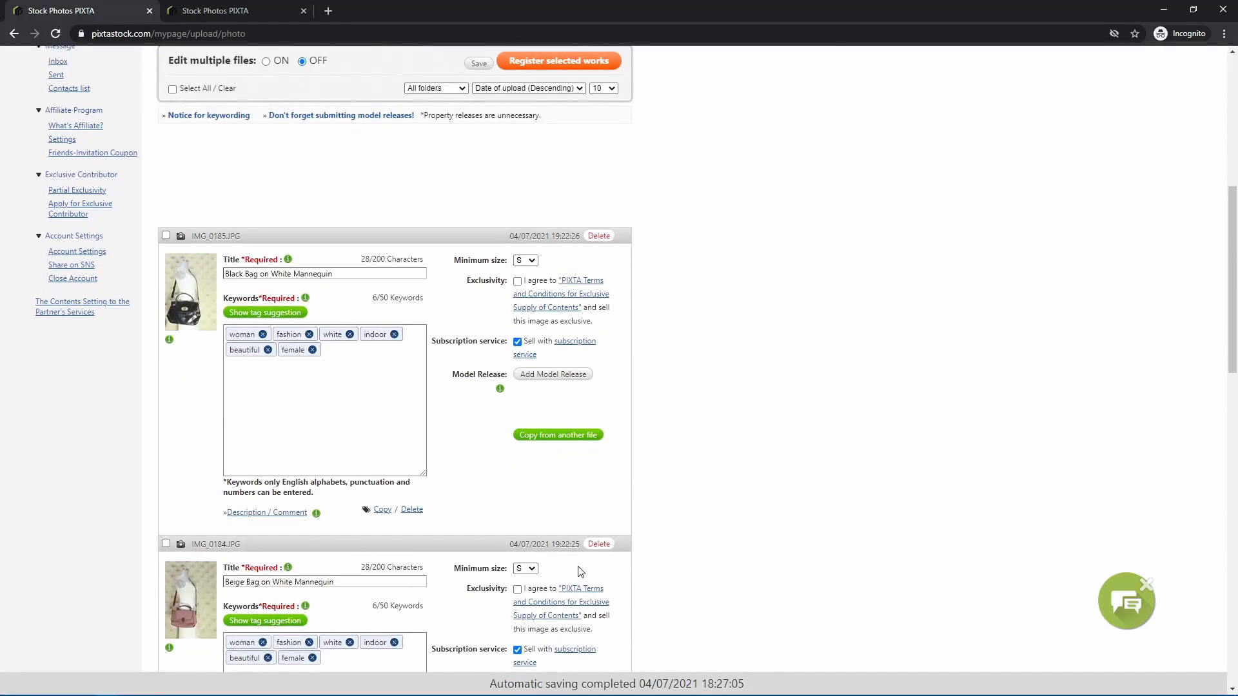
click(172, 89)
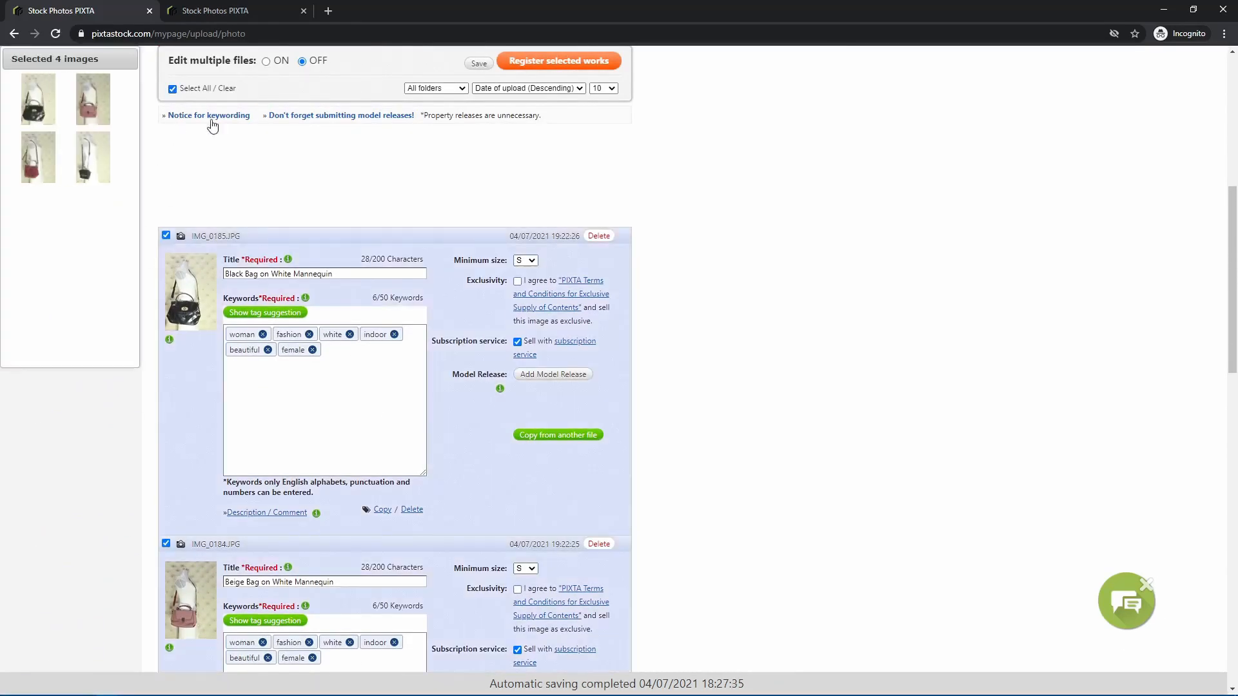
scroll(407, 458, down, 3)
scroll(407, 459, up, 5)
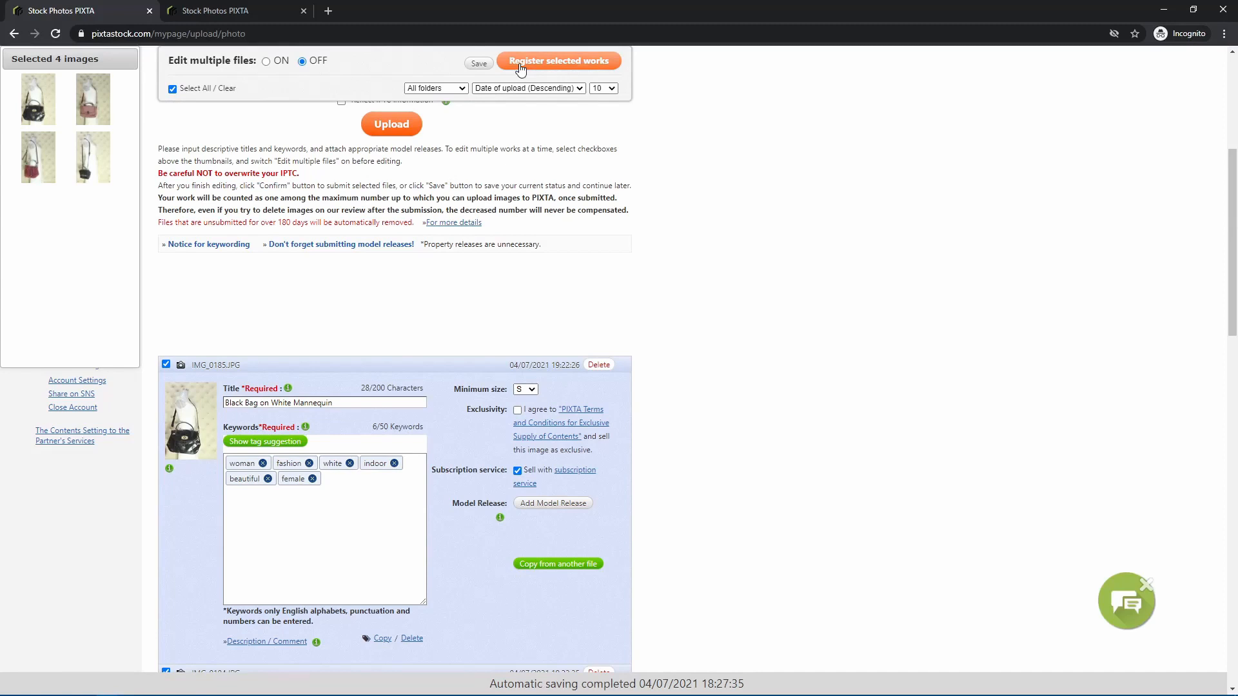
scroll(683, 426, down, 15)
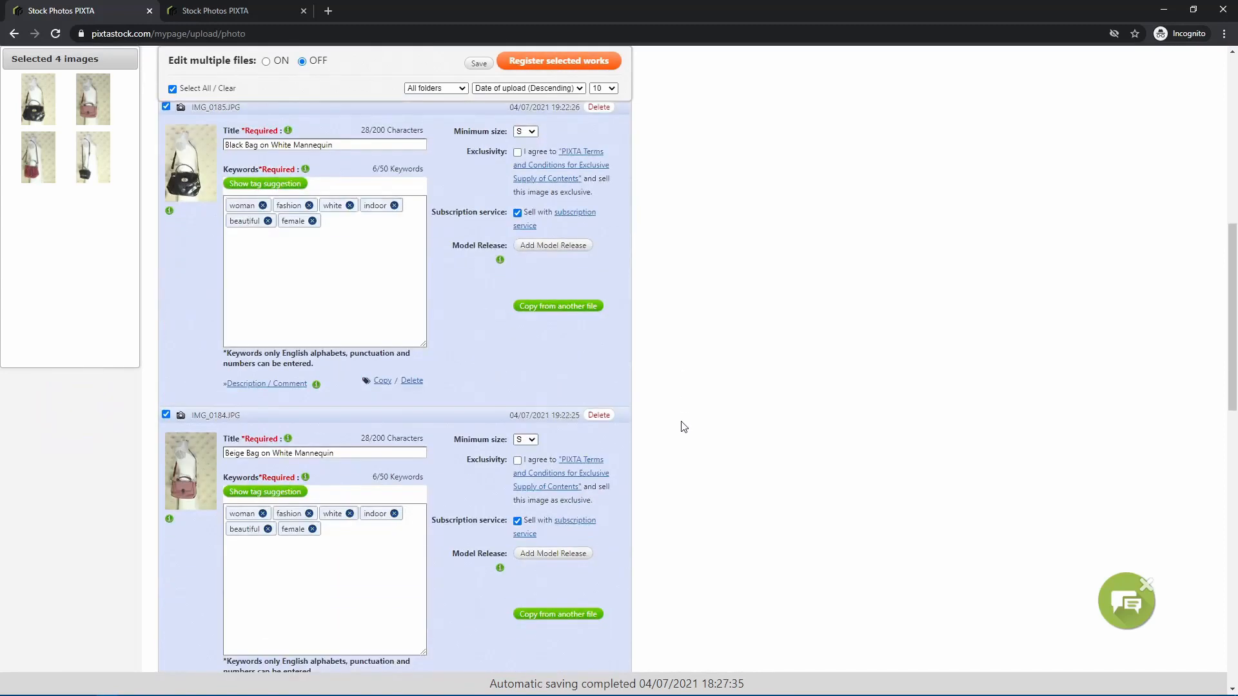
scroll(684, 425, down, 1)
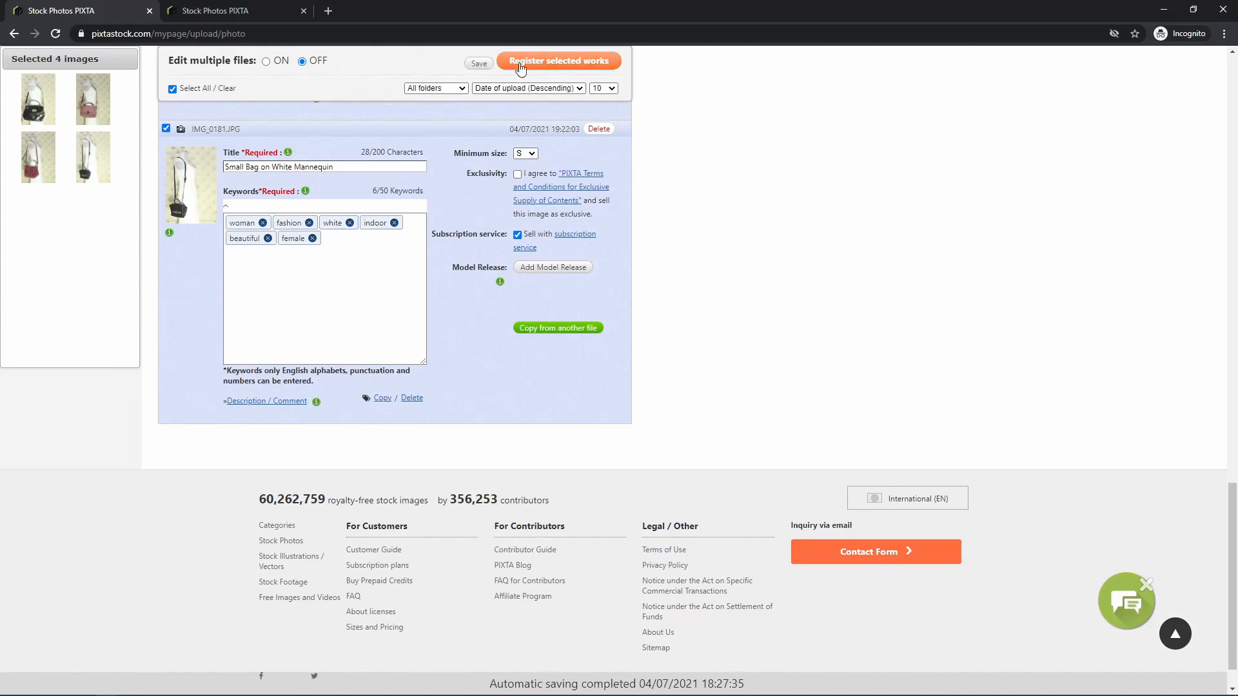
click(542, 62)
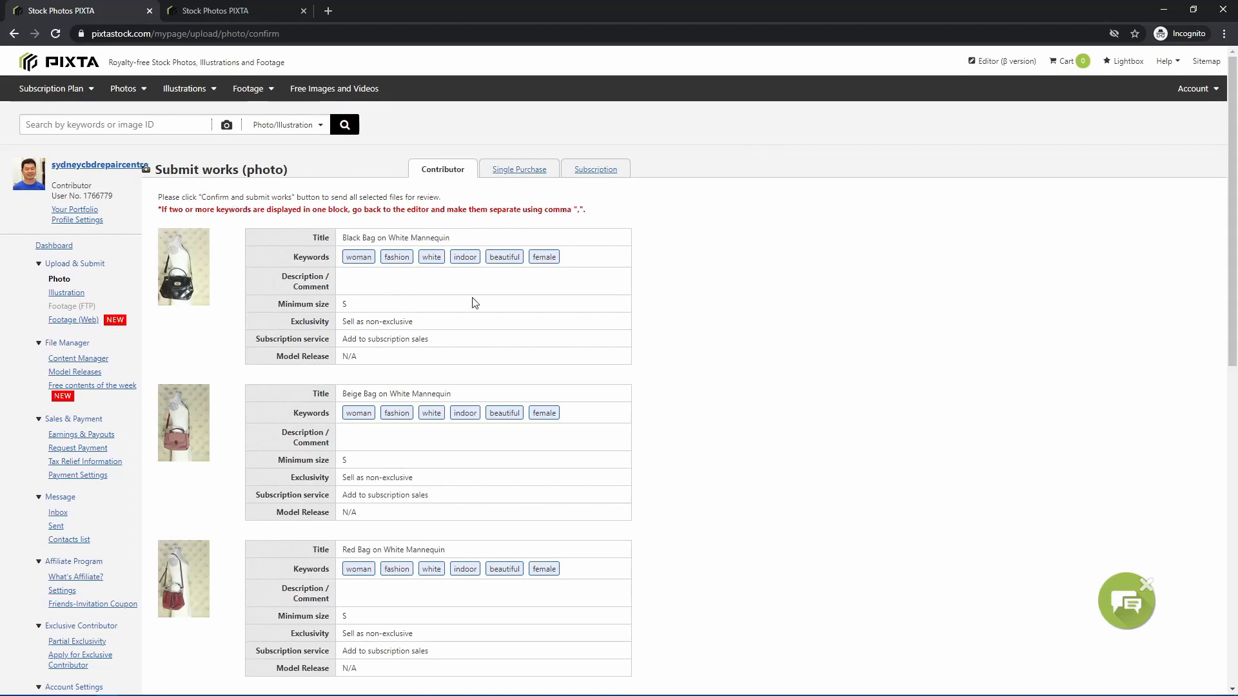
Review the summary of the four handbag photos and confirm their submission.
scroll(464, 320, down, 6)
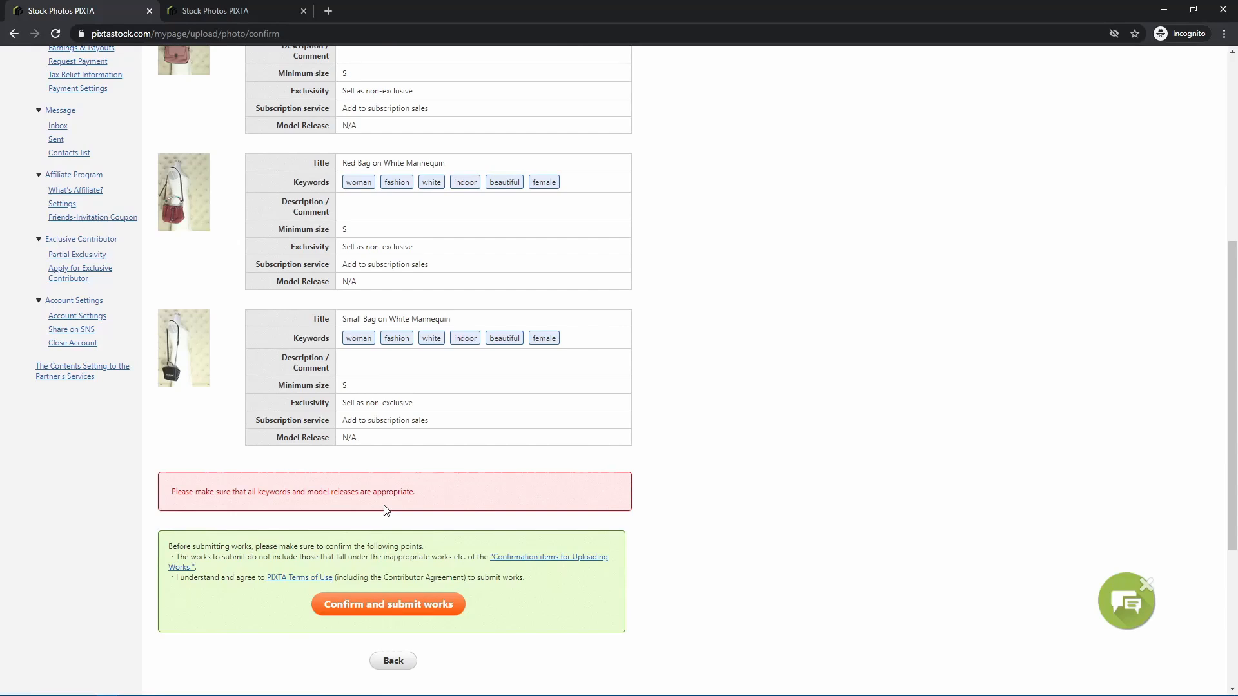
scroll(385, 510, down, 4)
scroll(361, 412, up, 5)
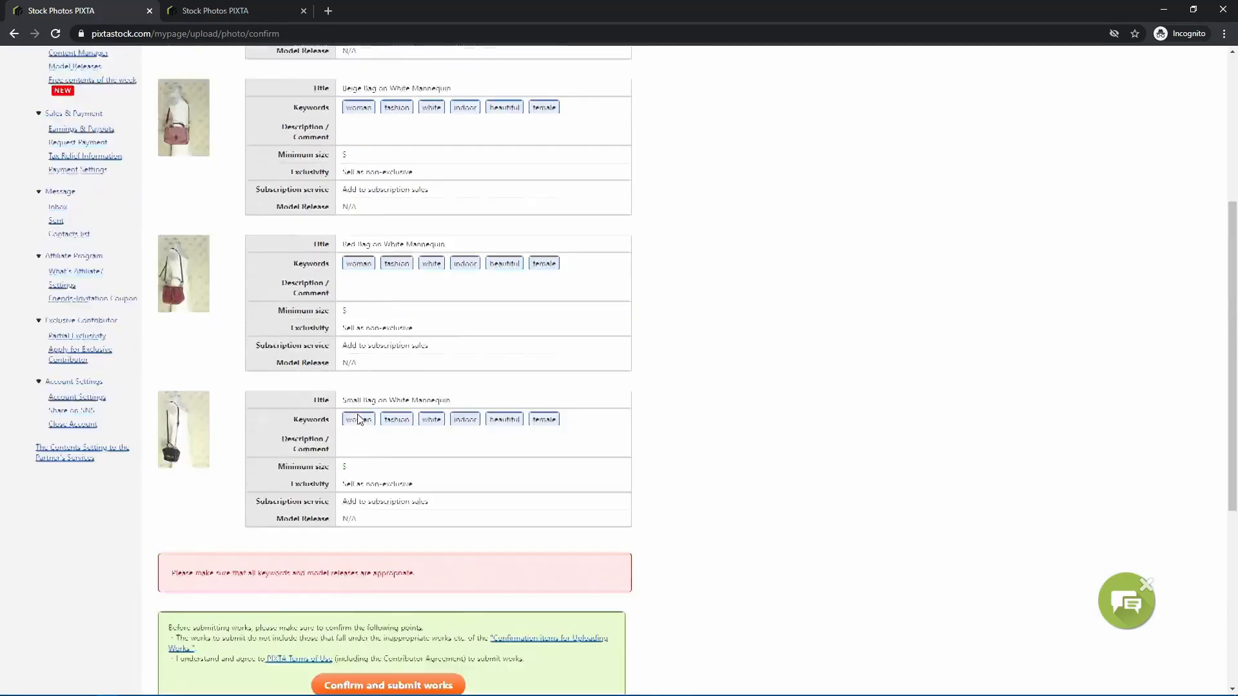
scroll(359, 417, up, 5)
scroll(261, 411, down, 6)
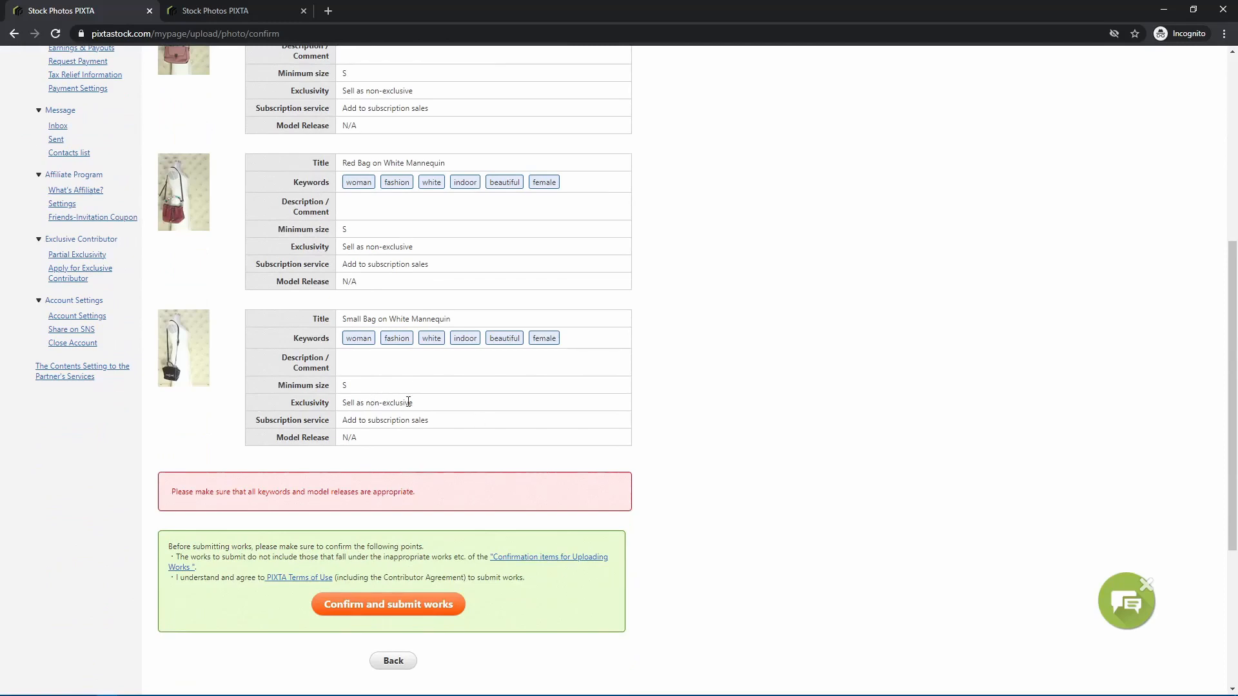
click(397, 605)
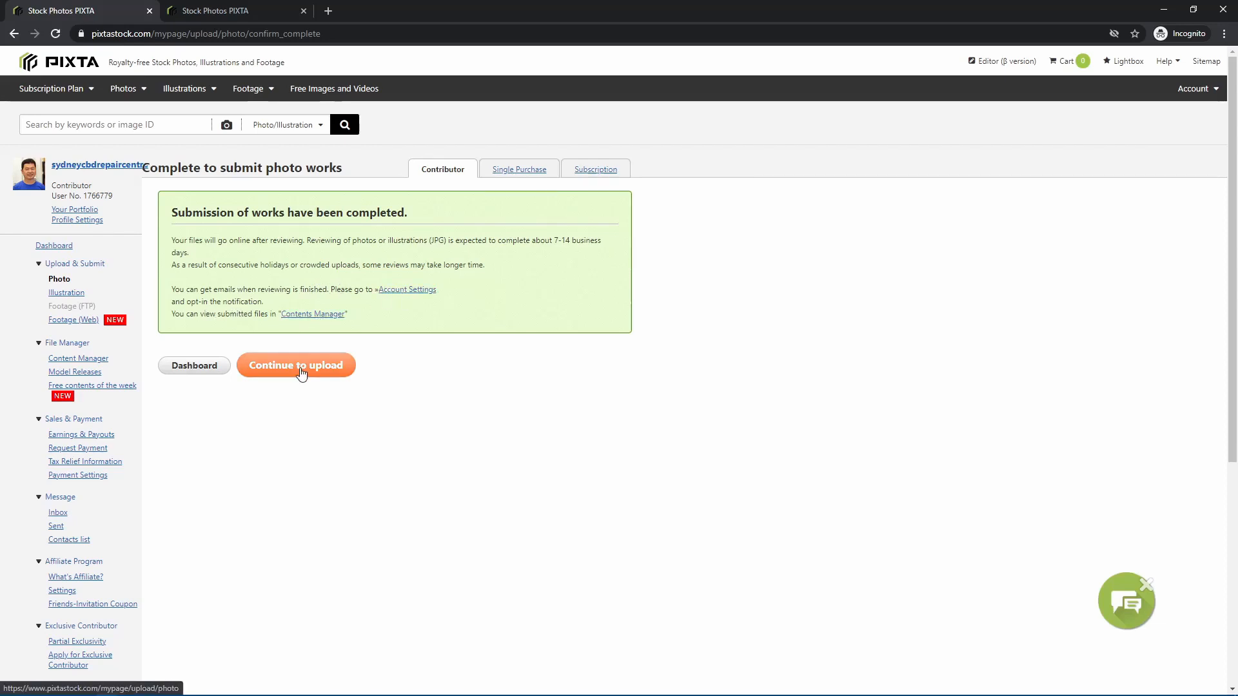
Return to the contributor dashboard and look through the web footage upload's Footage Contributor Examination application form.
click(205, 368)
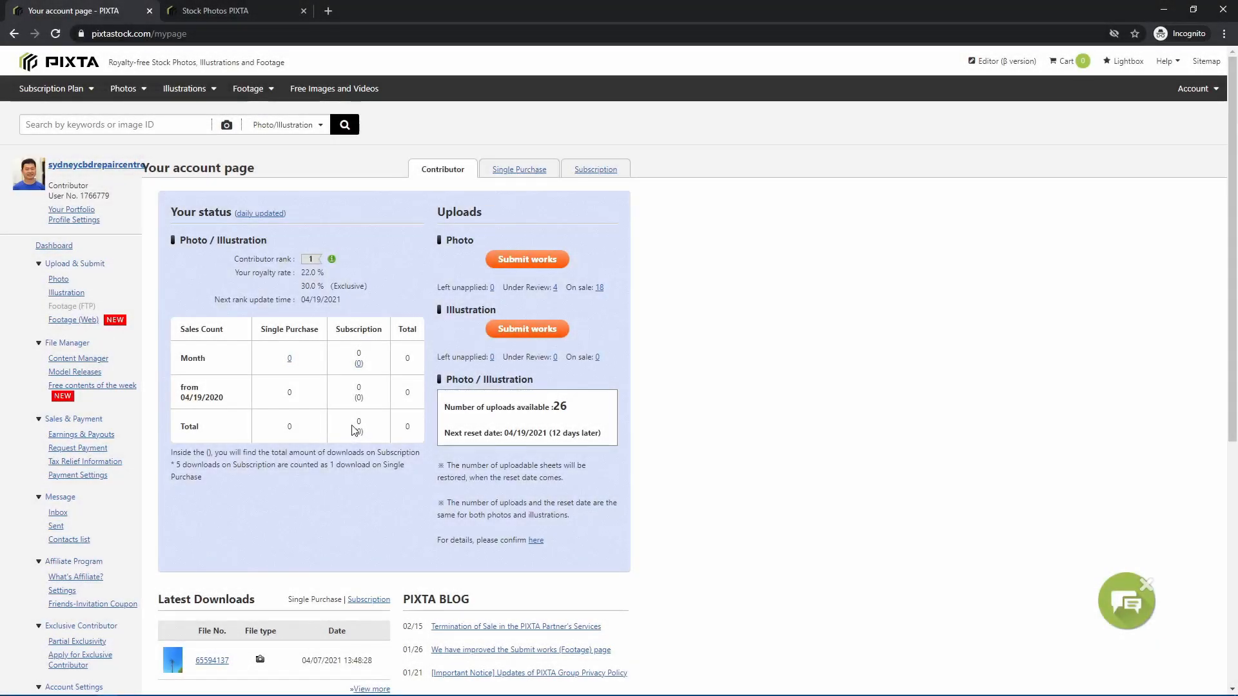
click(69, 321)
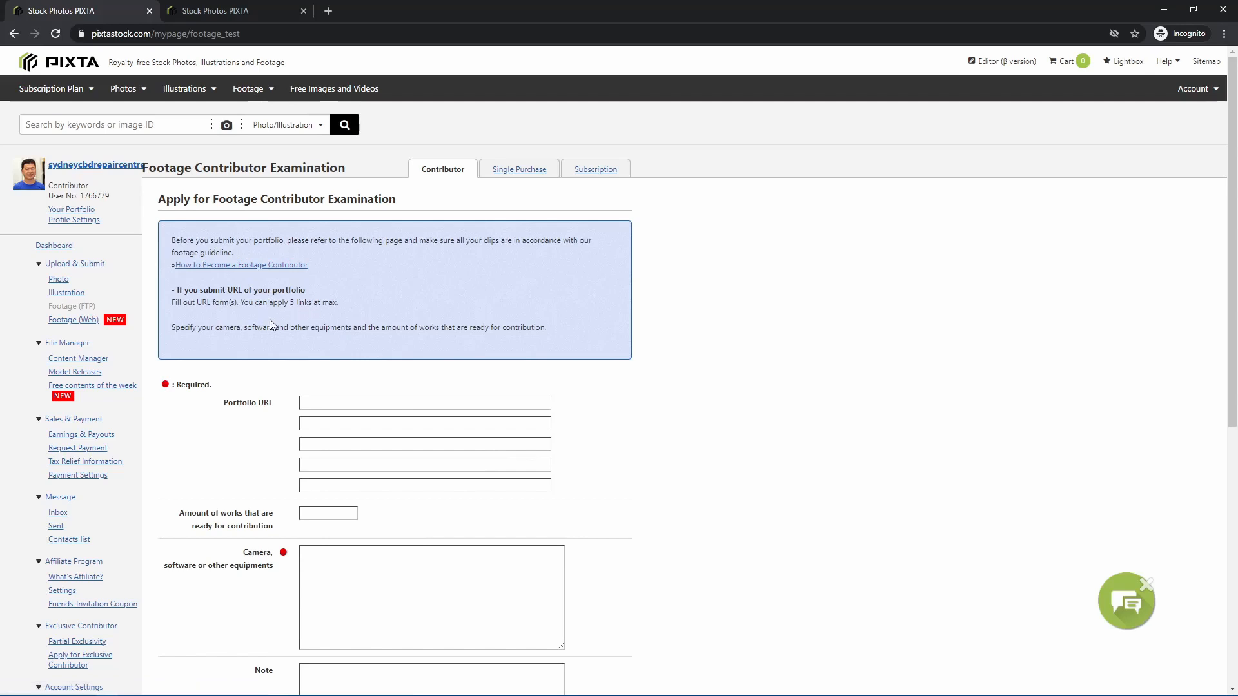
scroll(338, 458, down, 3)
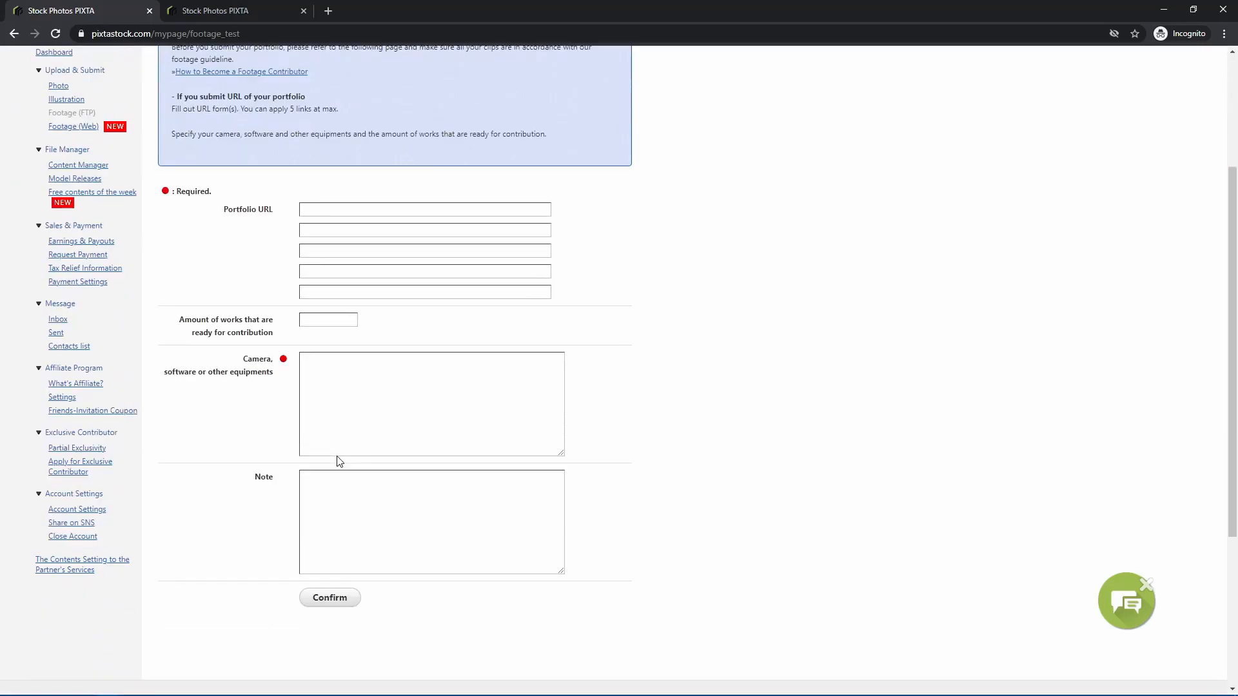
scroll(391, 354, up, 3)
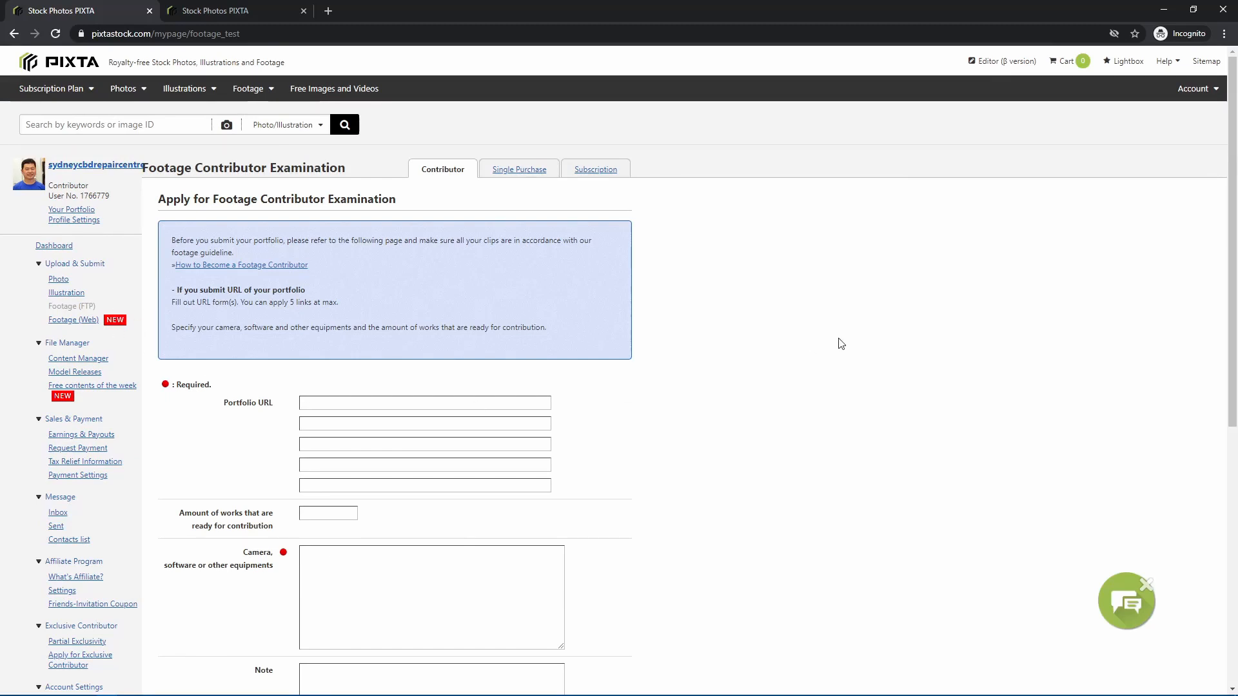
Open the Content Manager, look through the list of uploaded works, and show the contents of the Bags folder.
click(78, 358)
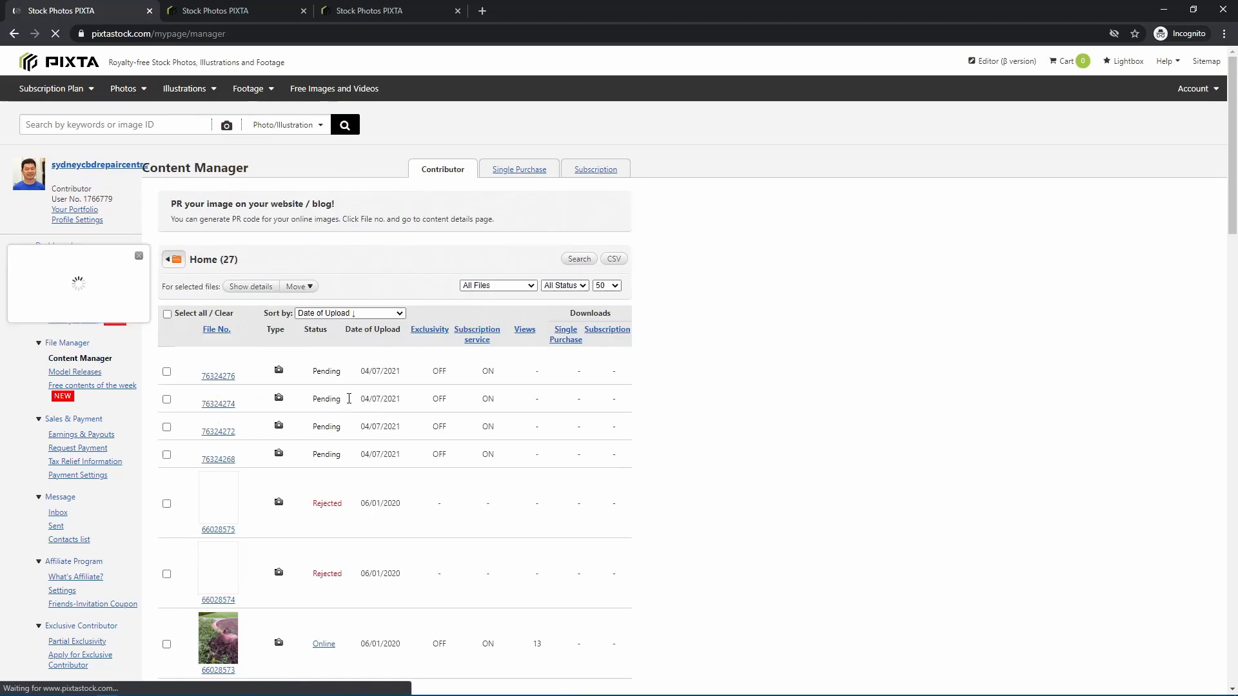
scroll(389, 552, down, 4)
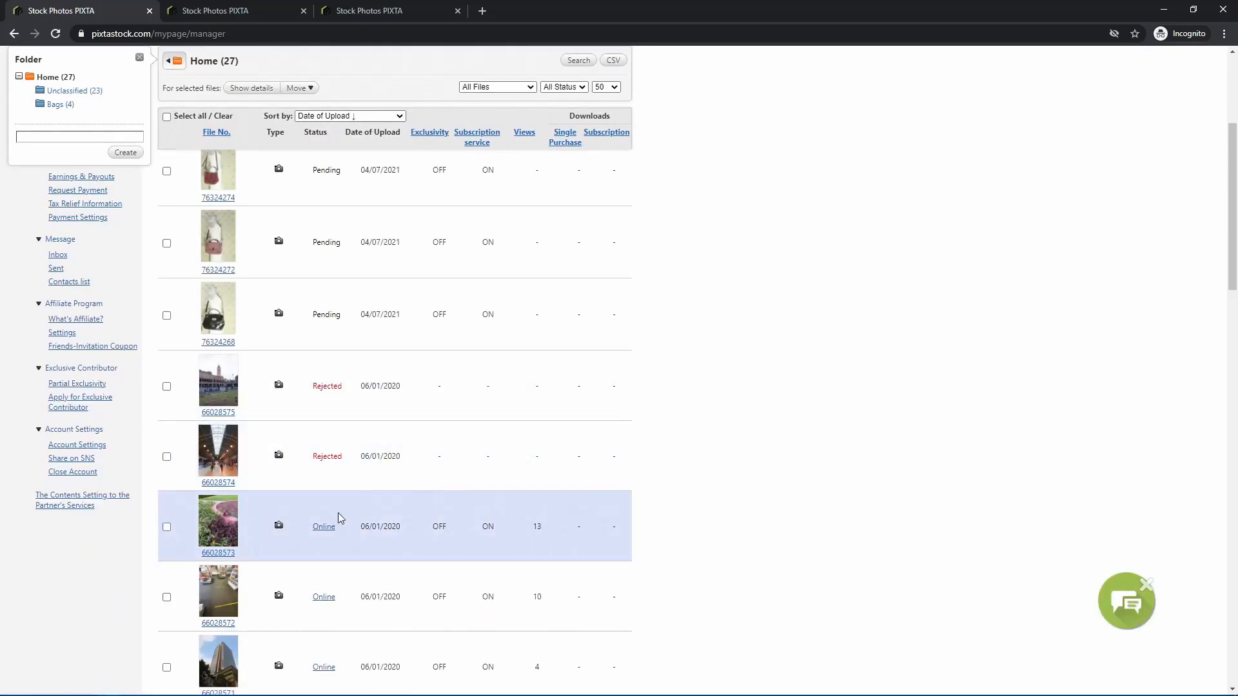
scroll(338, 512, up, 5)
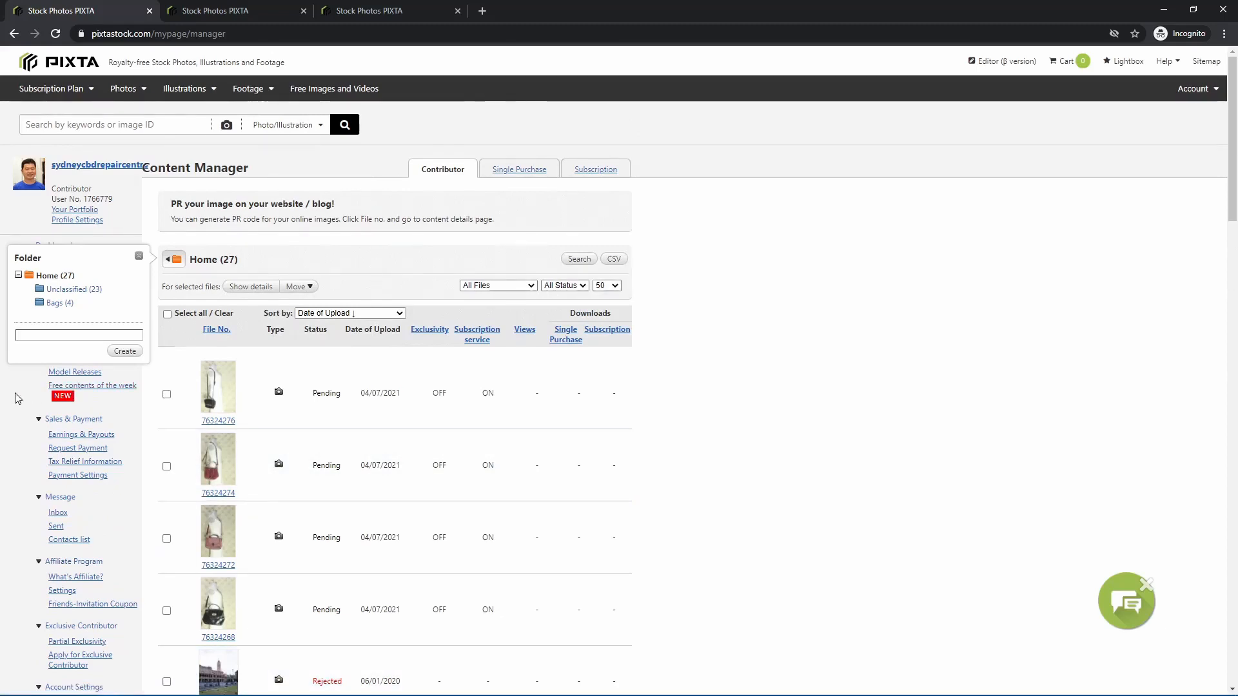
click(55, 302)
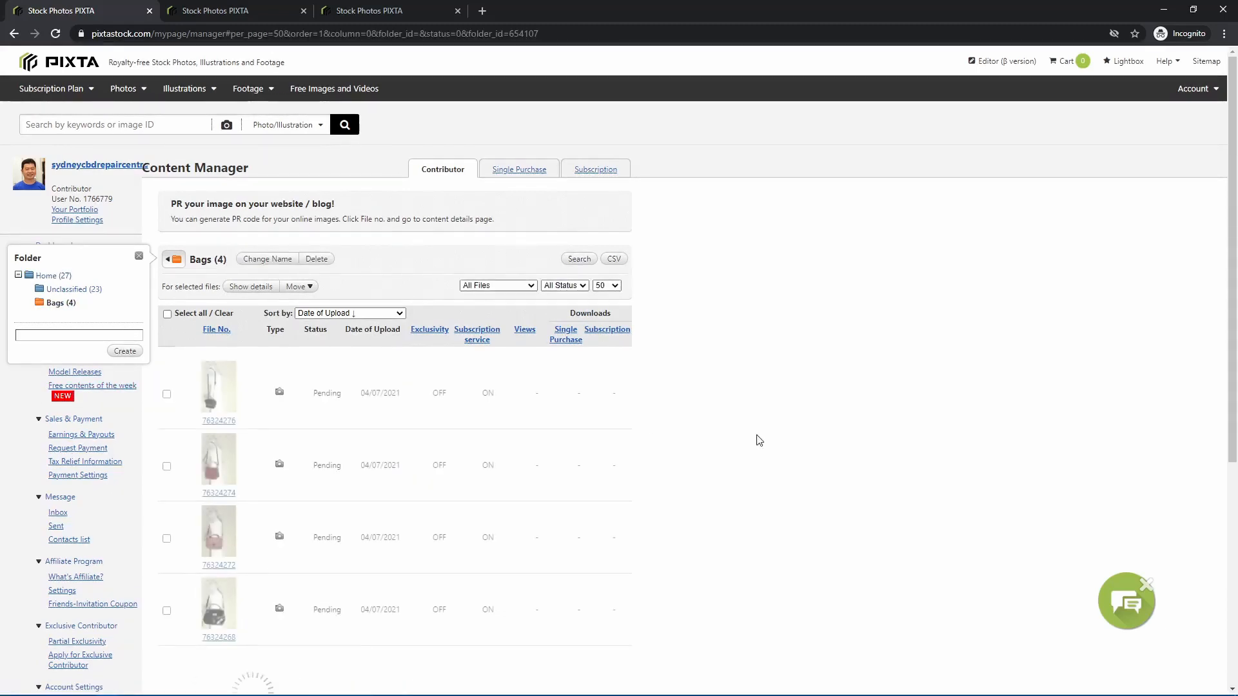
Show the contents of the Unclassified folder, and try to switch back to the Bags folder.
click(58, 291)
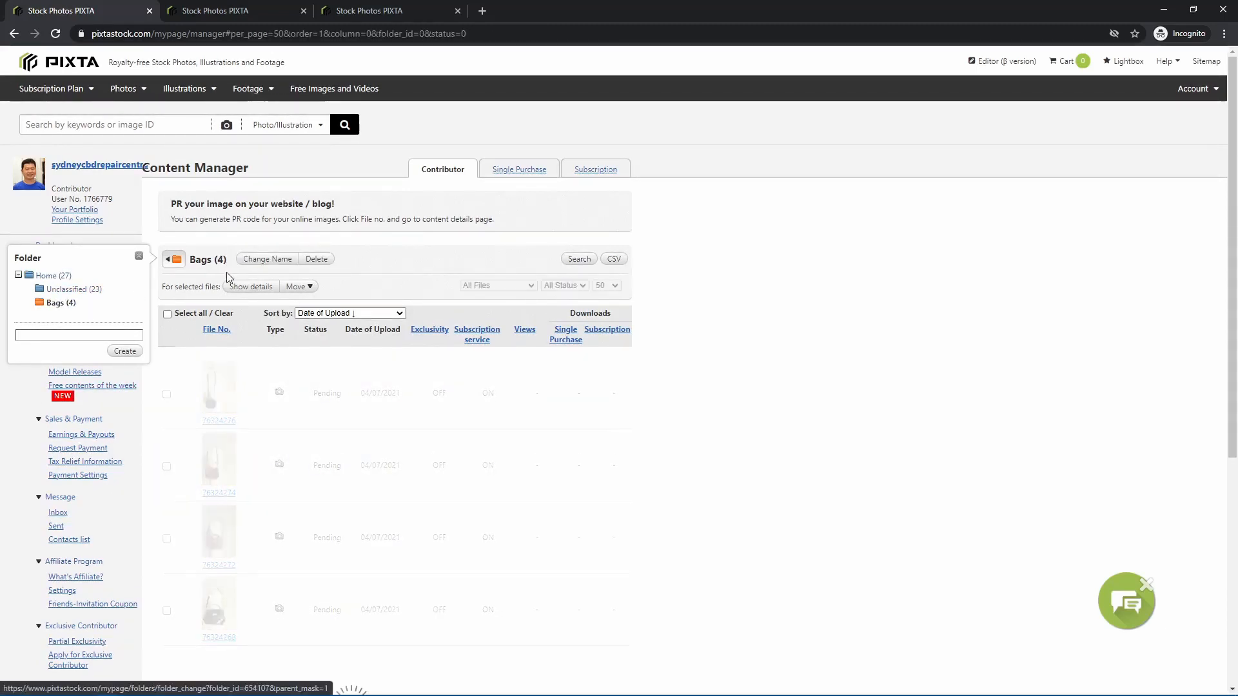
click(139, 256)
click(176, 261)
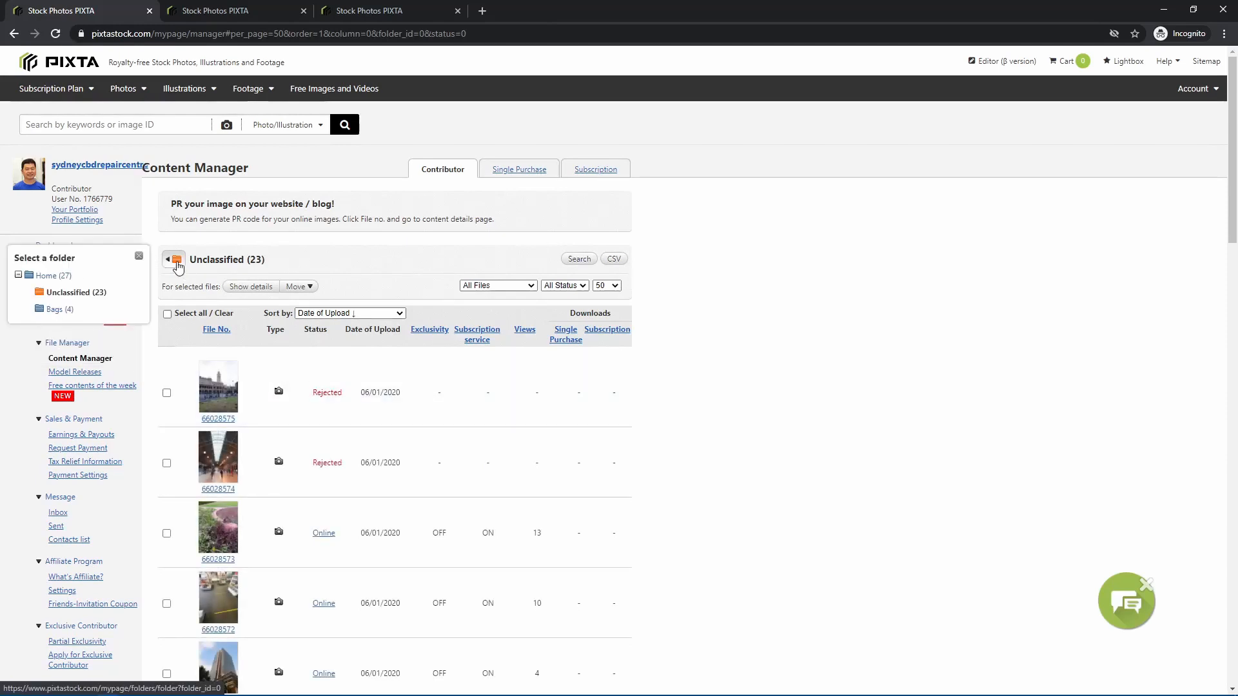
click(53, 310)
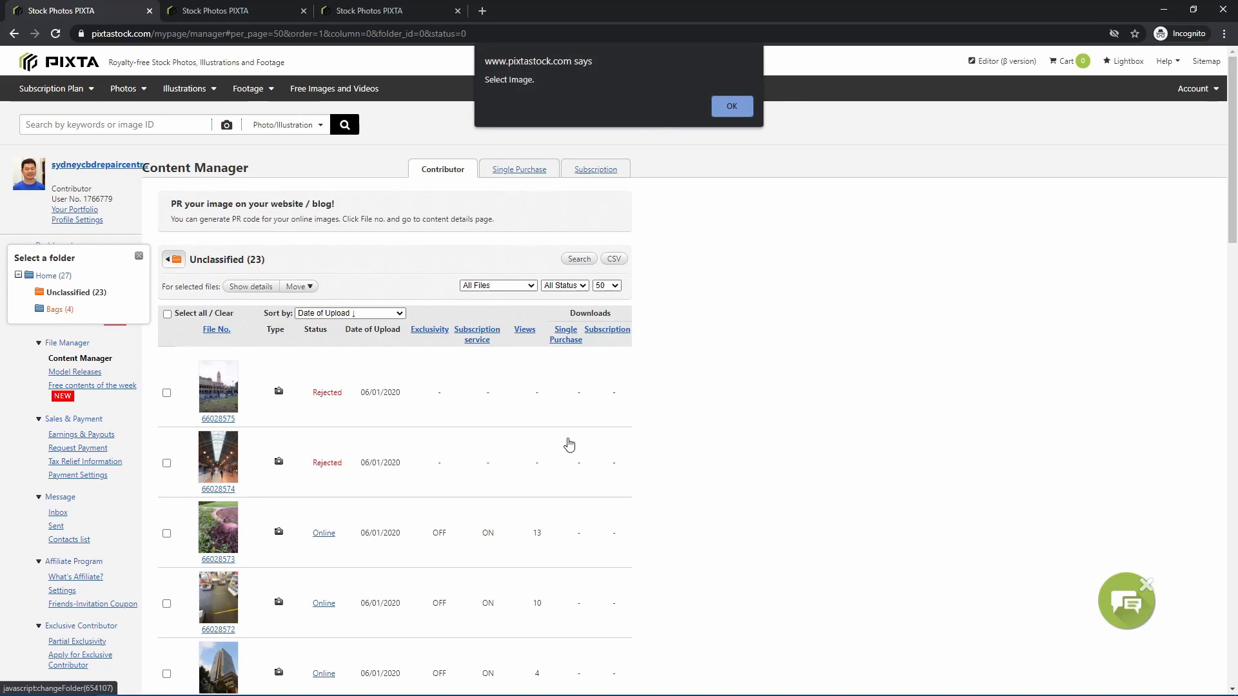
click(727, 105)
Look through the full list of works in the Unclassified folder, checking their status, views and downloads.
scroll(330, 580, down, 20)
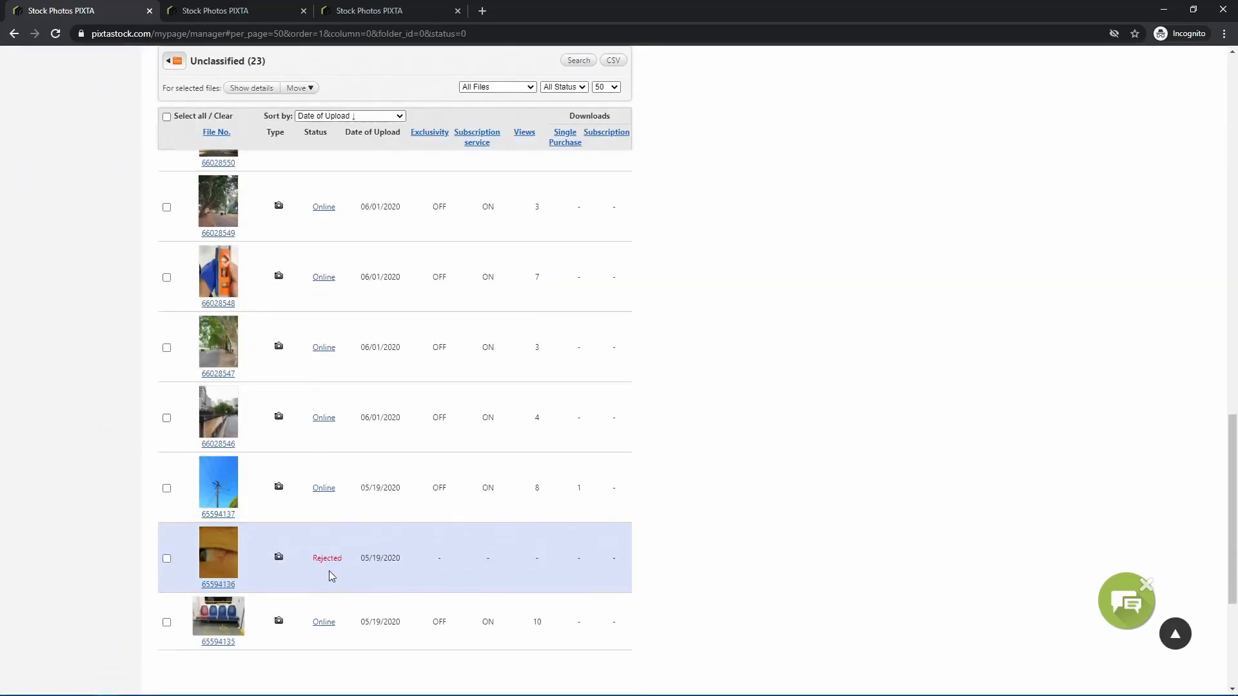
scroll(331, 574, down, 4)
scroll(334, 581, up, 7)
scroll(332, 580, up, 20)
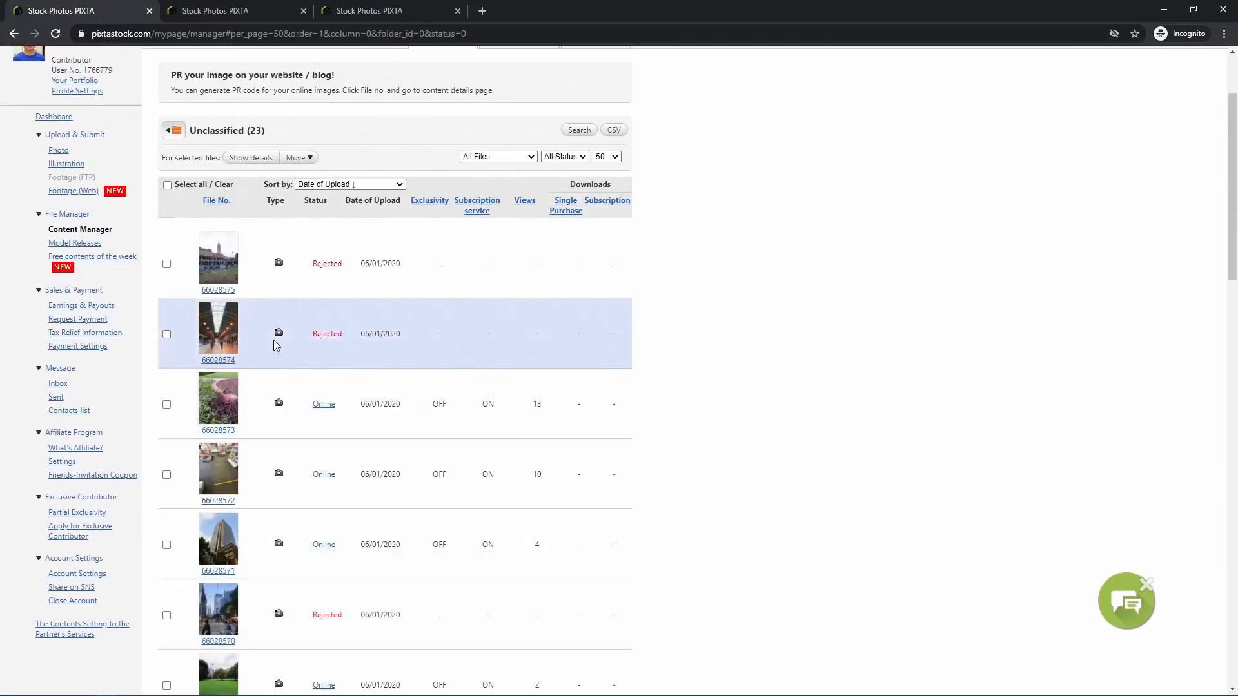
scroll(386, 335, up, 2)
Check the file type choices, filter the Unclassified folder by Pending status, and restore the filter to All Status.
click(532, 286)
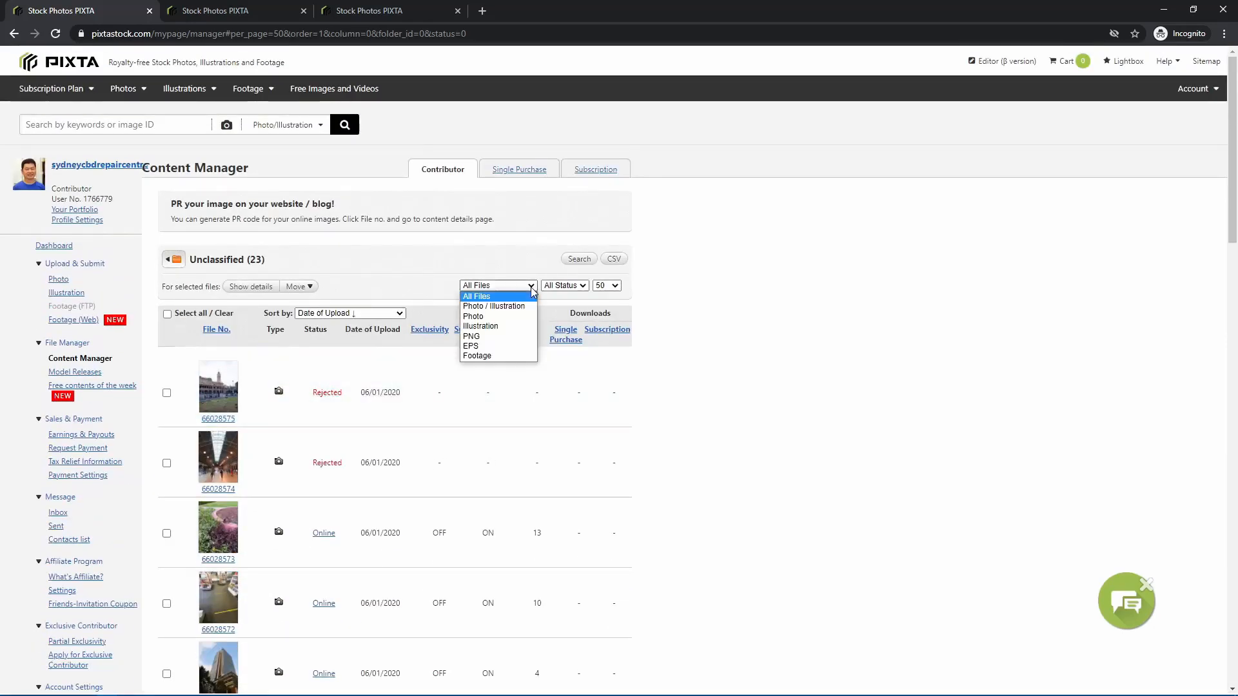
click(533, 292)
click(559, 286)
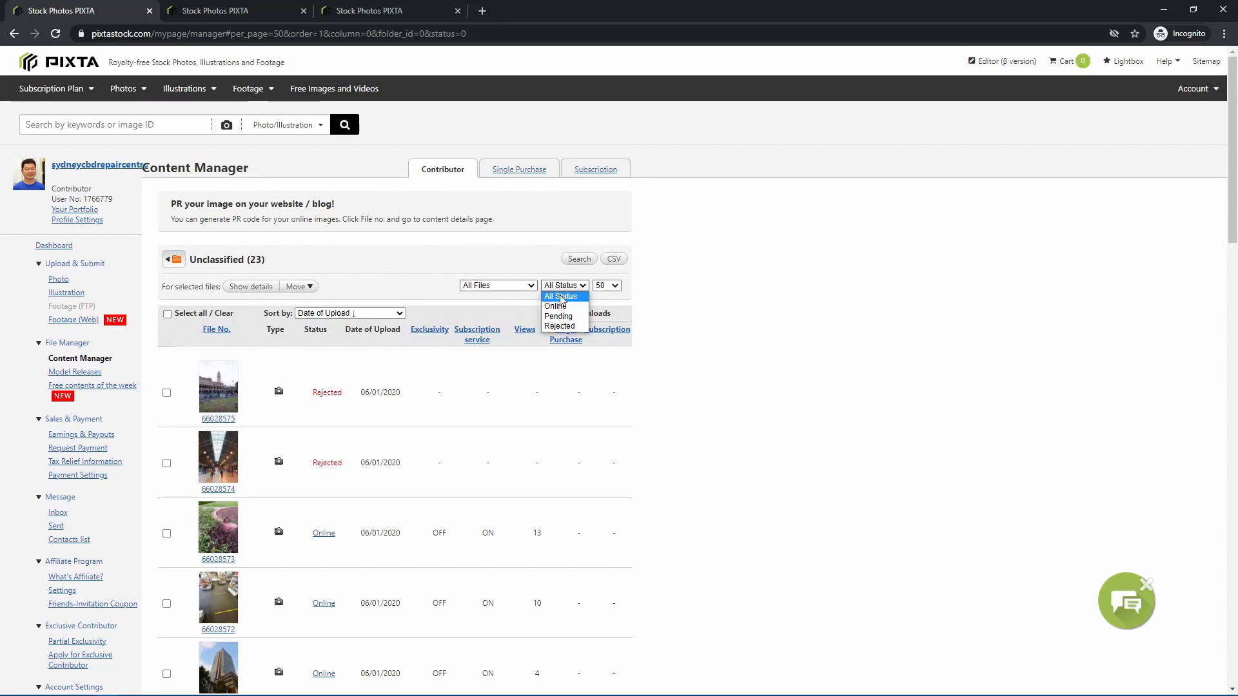
click(558, 316)
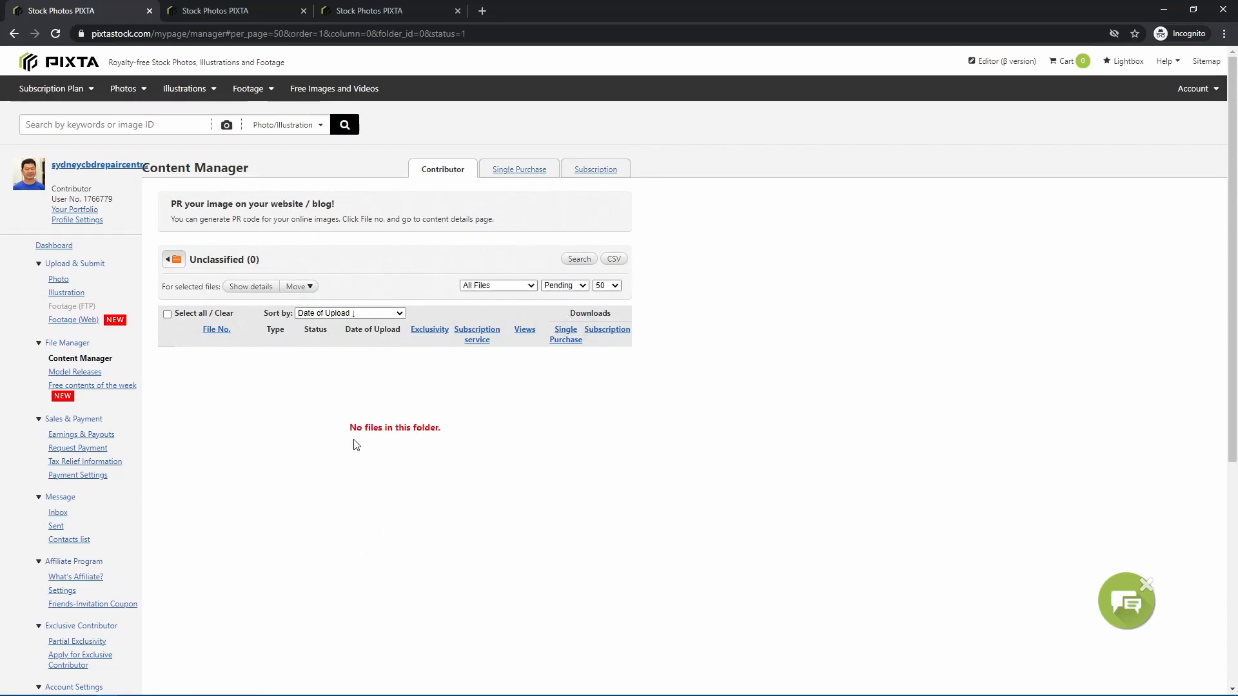
click(562, 287)
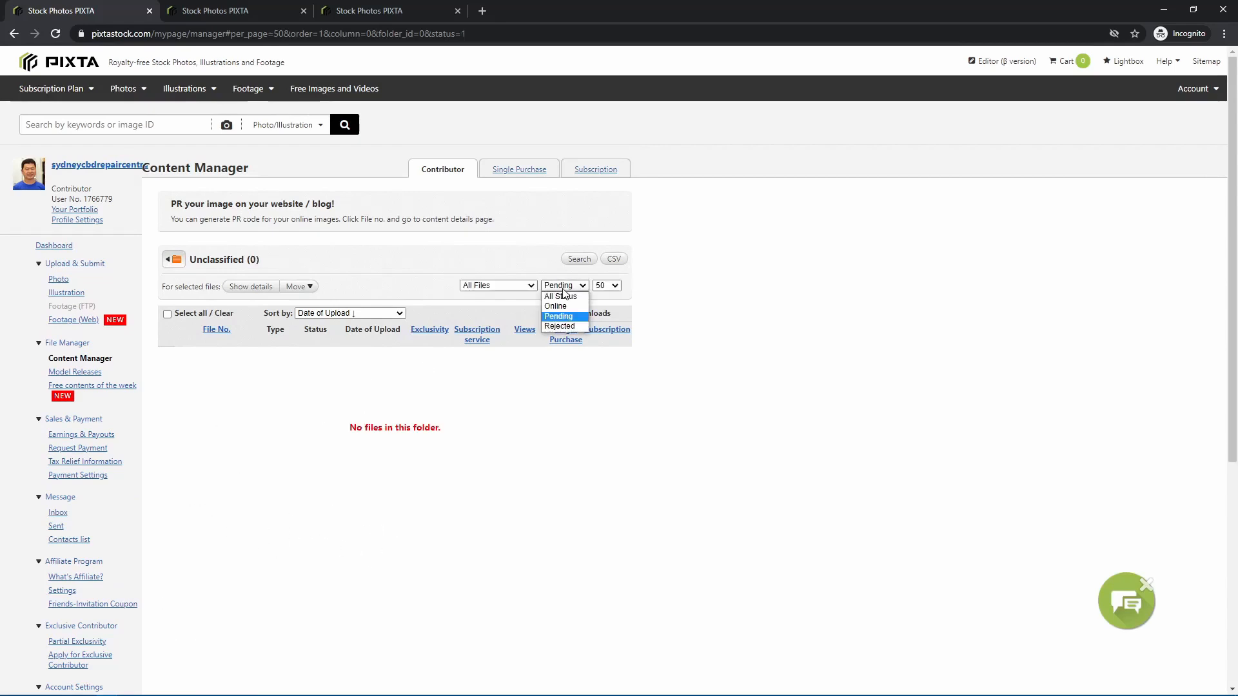
click(560, 295)
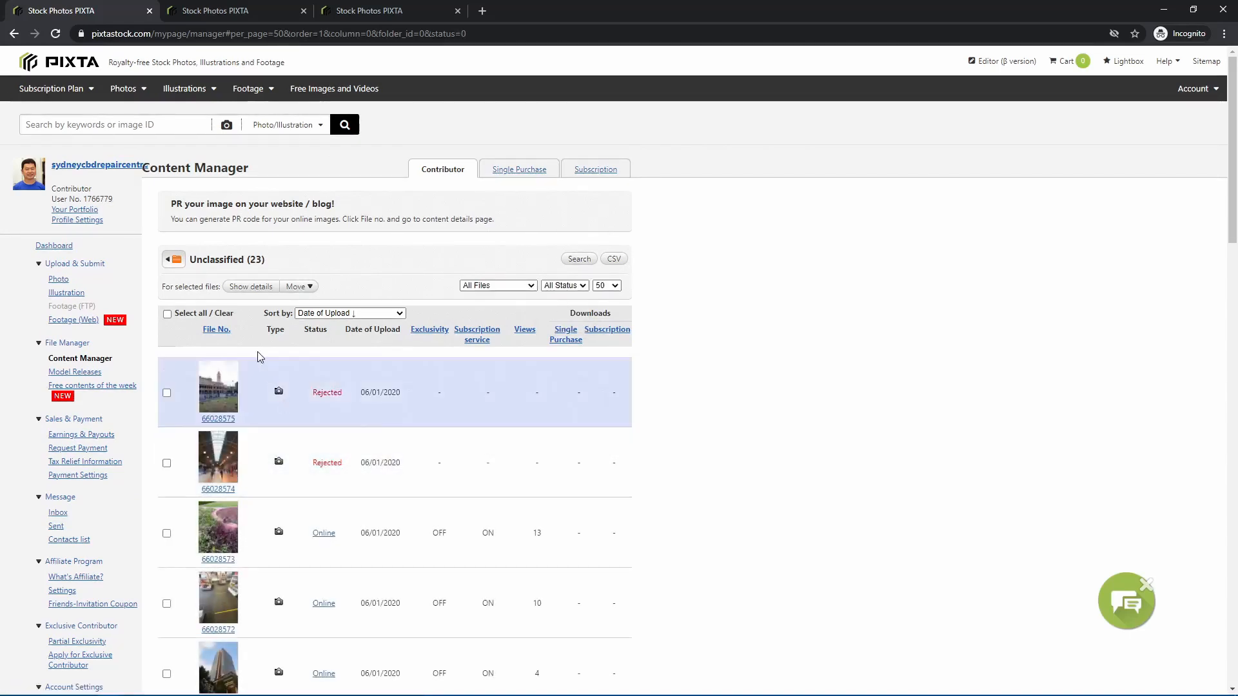
Try again to open the Bags folder from the folder list and dismiss the alert.
click(173, 259)
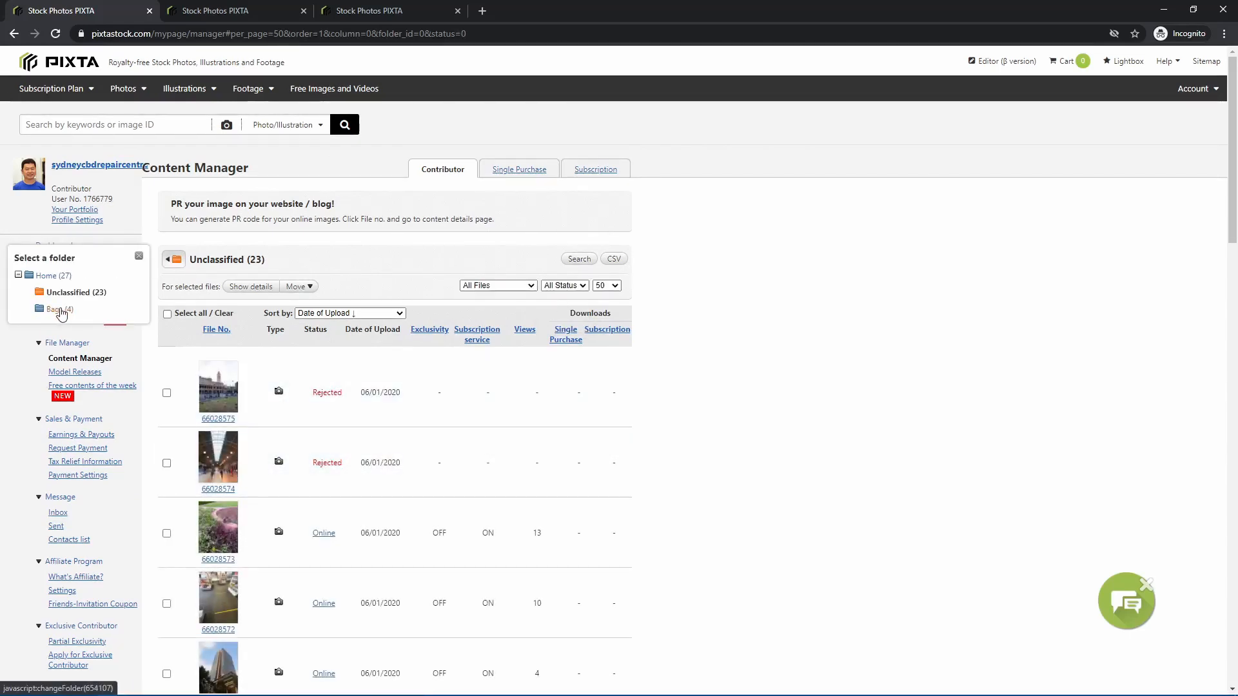
click(60, 310)
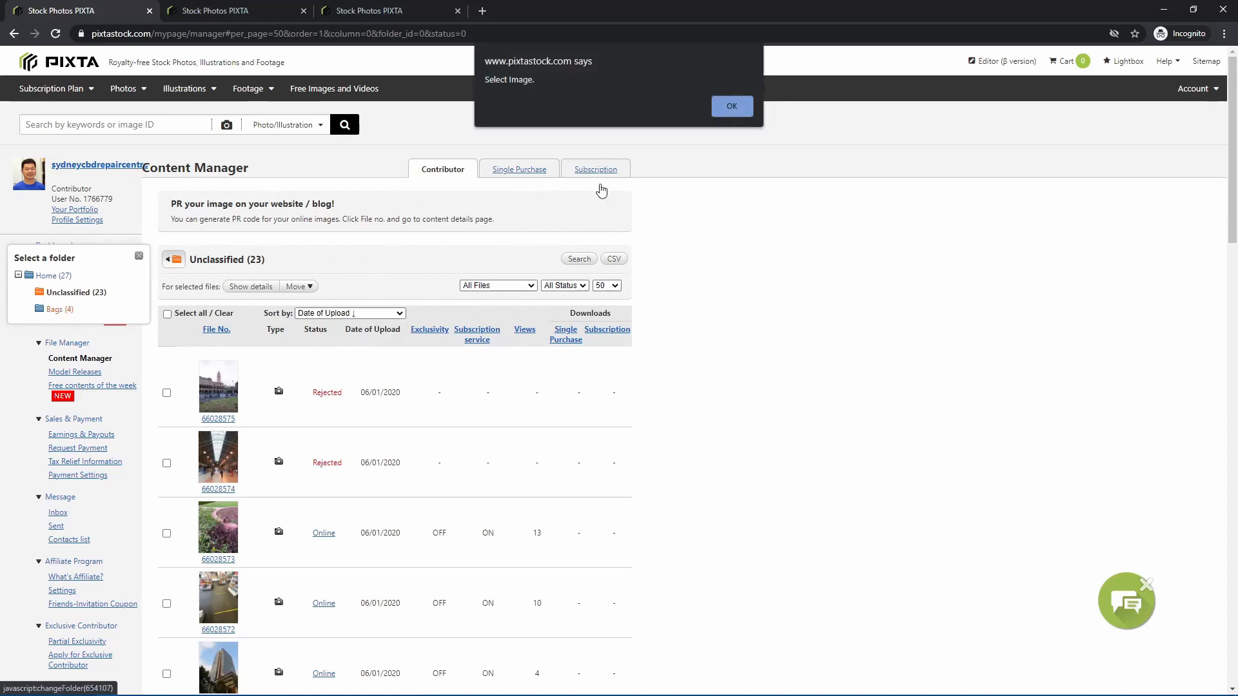
key(Return)
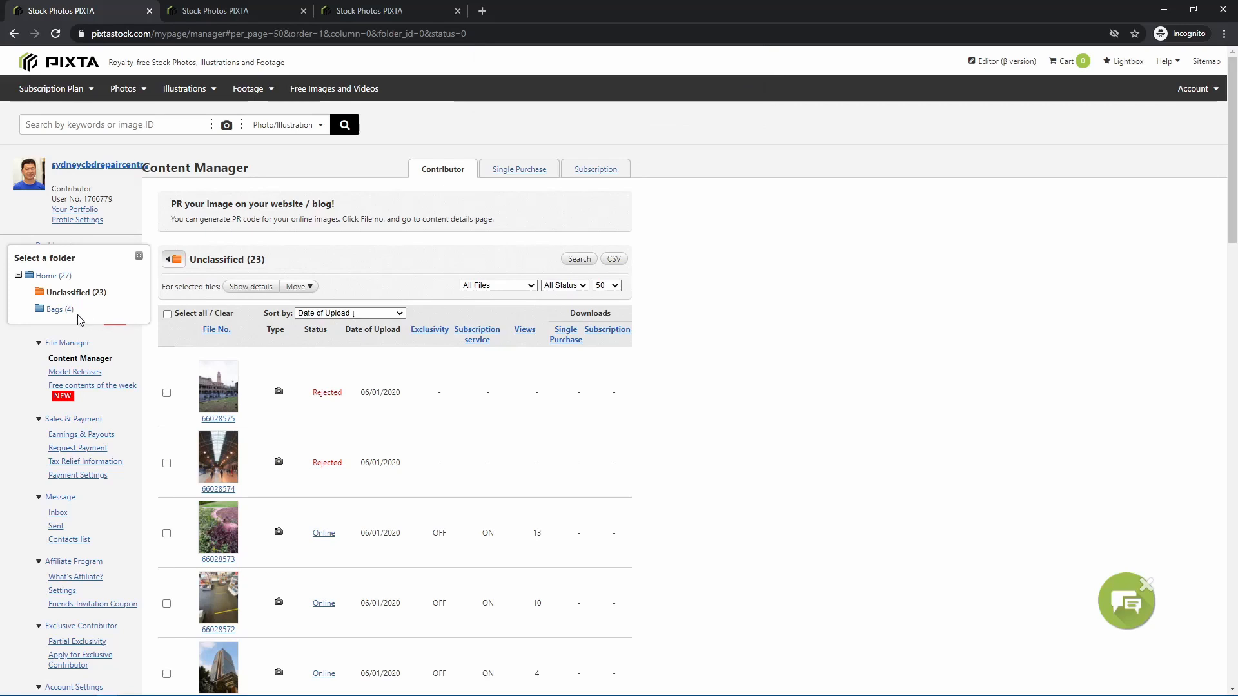